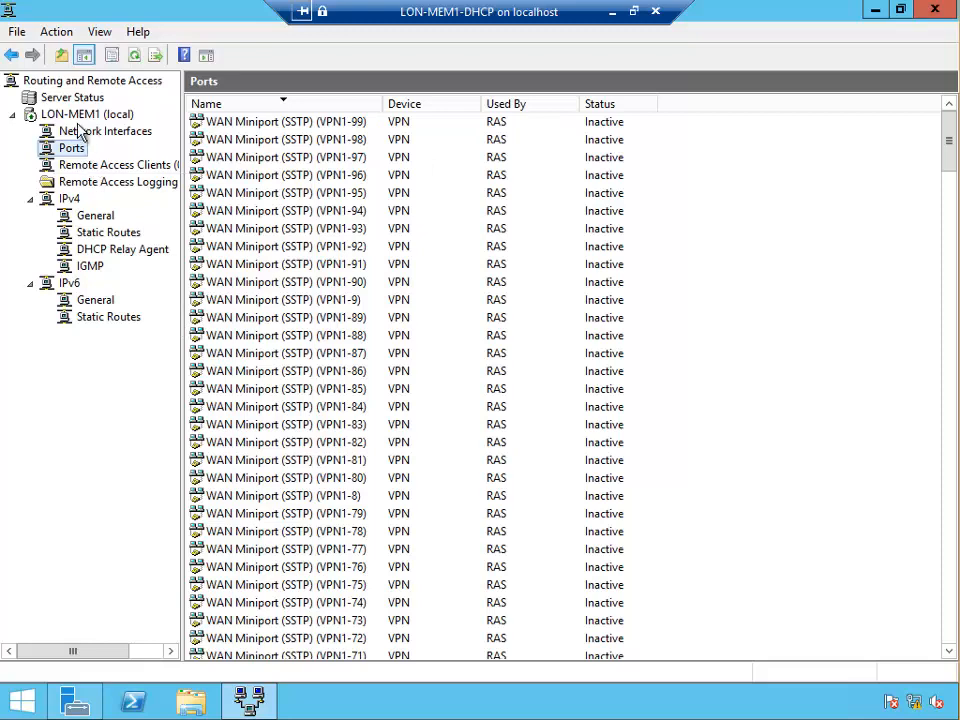
# Open the Properties dialog of LON-MEM1 (local) and move it up and to the right
pyautogui.rightClick(70, 114)
pyautogui.click(133, 263)
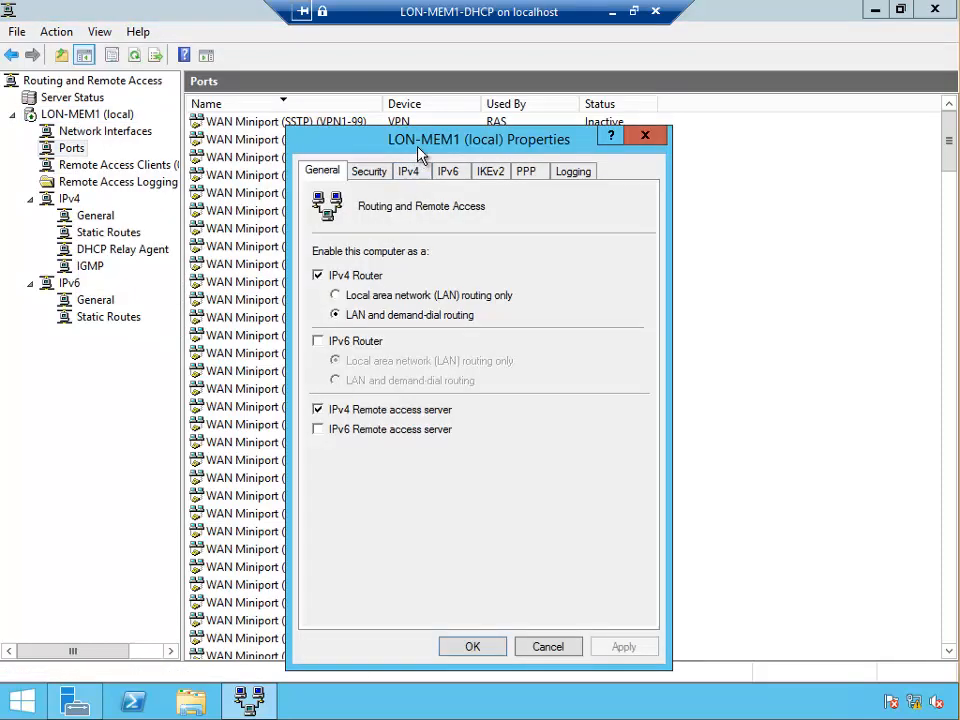
pyautogui.moveTo(424, 144); pyautogui.dragTo(438, 105)
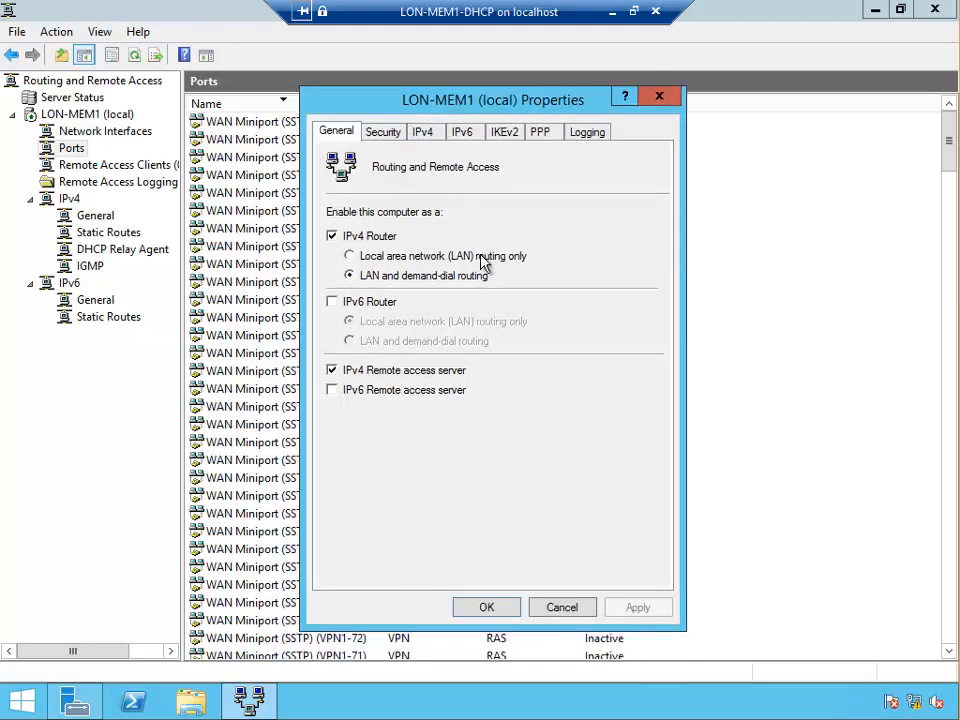
# On the Security tab, try RADIUS, revert to Windows Authentication, and open Authentication Methods
pyautogui.click(385, 132)
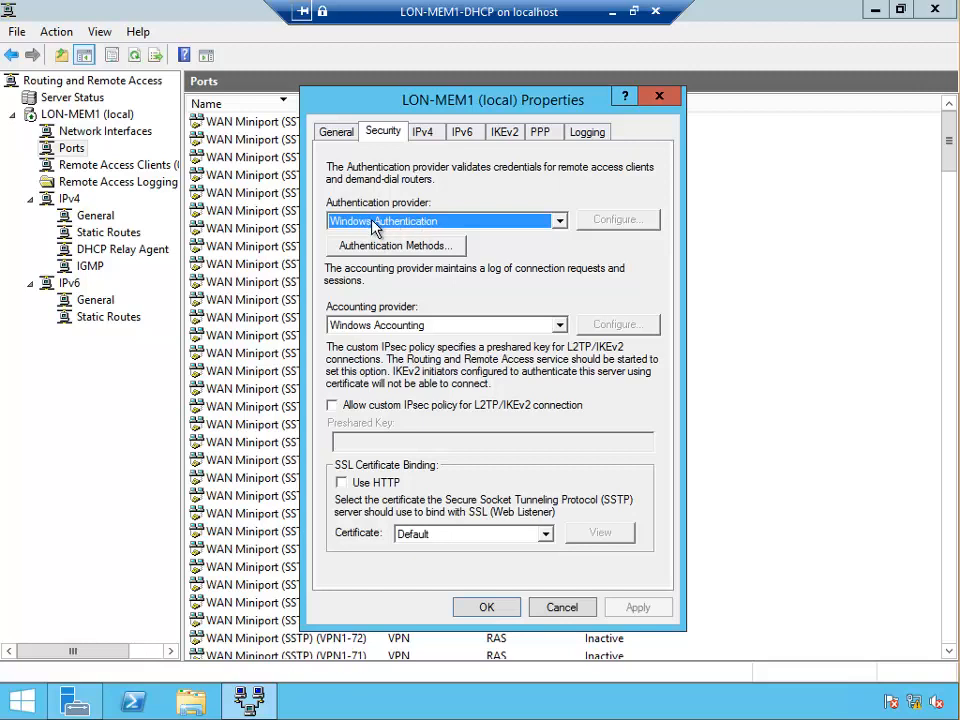
pyautogui.click(463, 226)
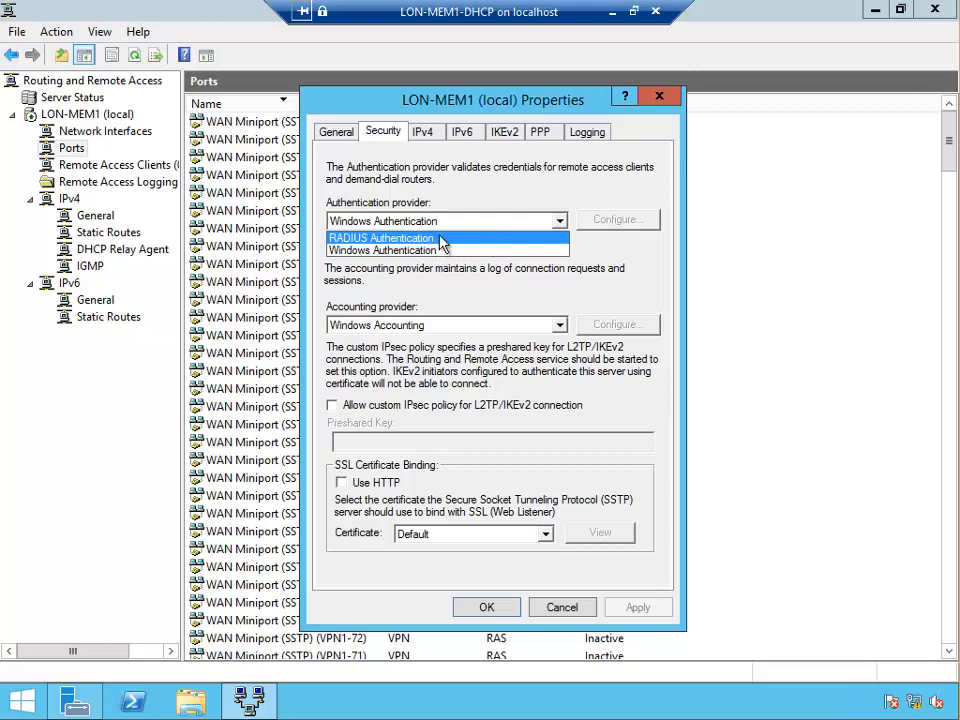
pyautogui.click(441, 239)
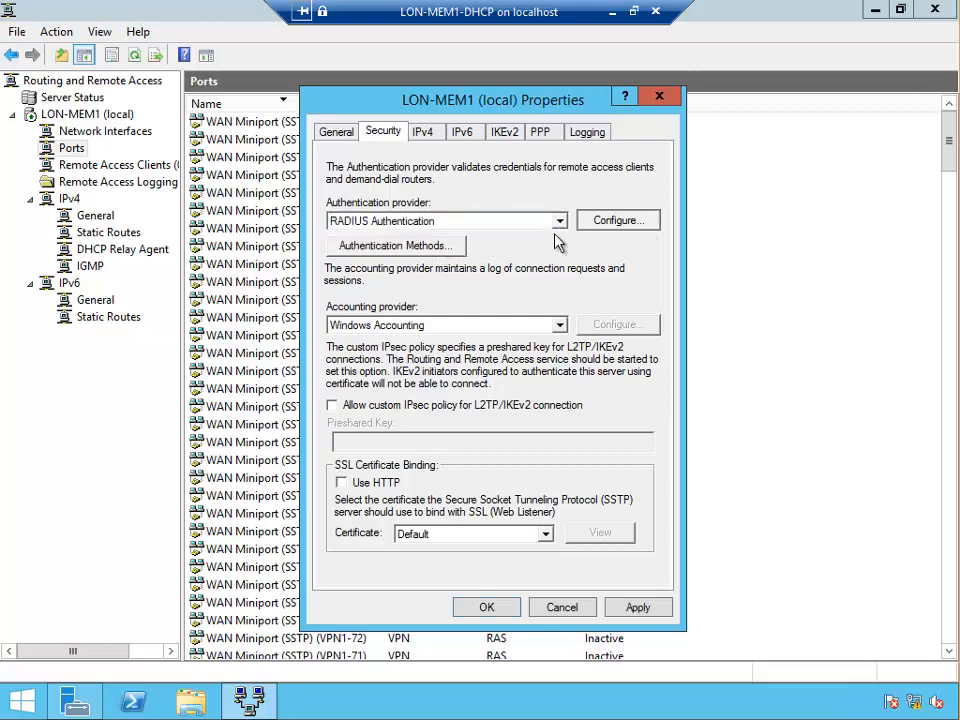
pyautogui.click(617, 220)
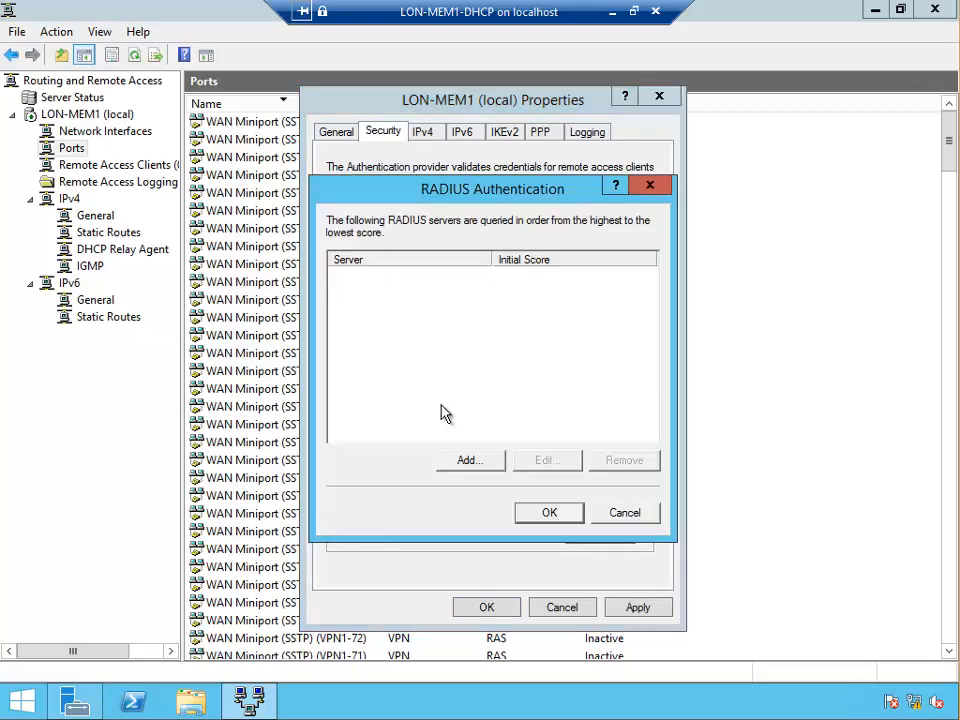
pyautogui.click(627, 513)
pyautogui.click(425, 221)
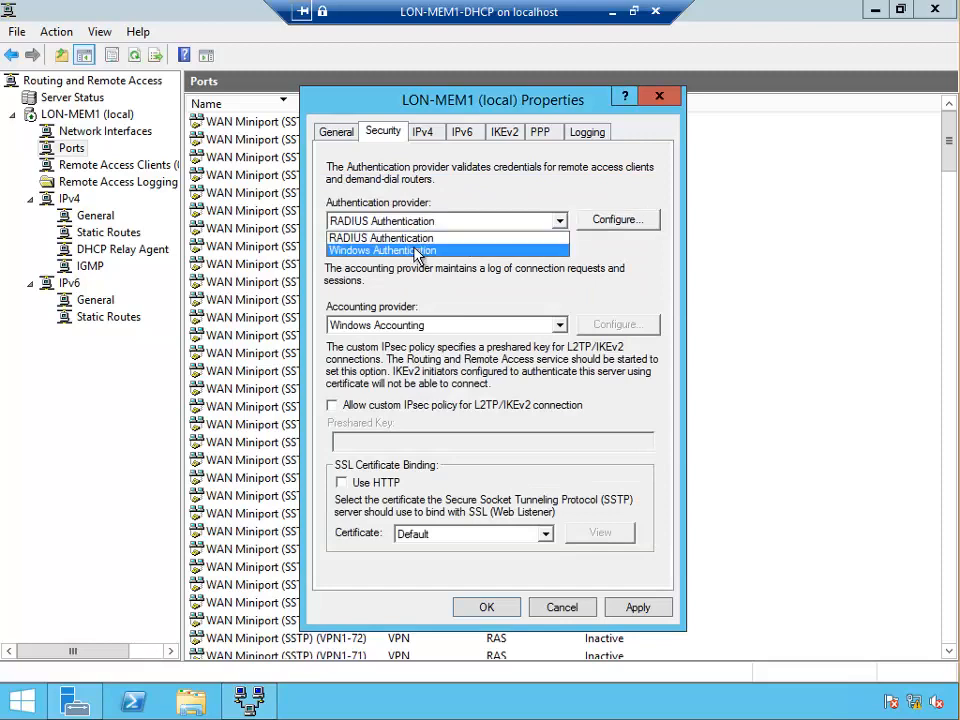
pyautogui.click(400, 250)
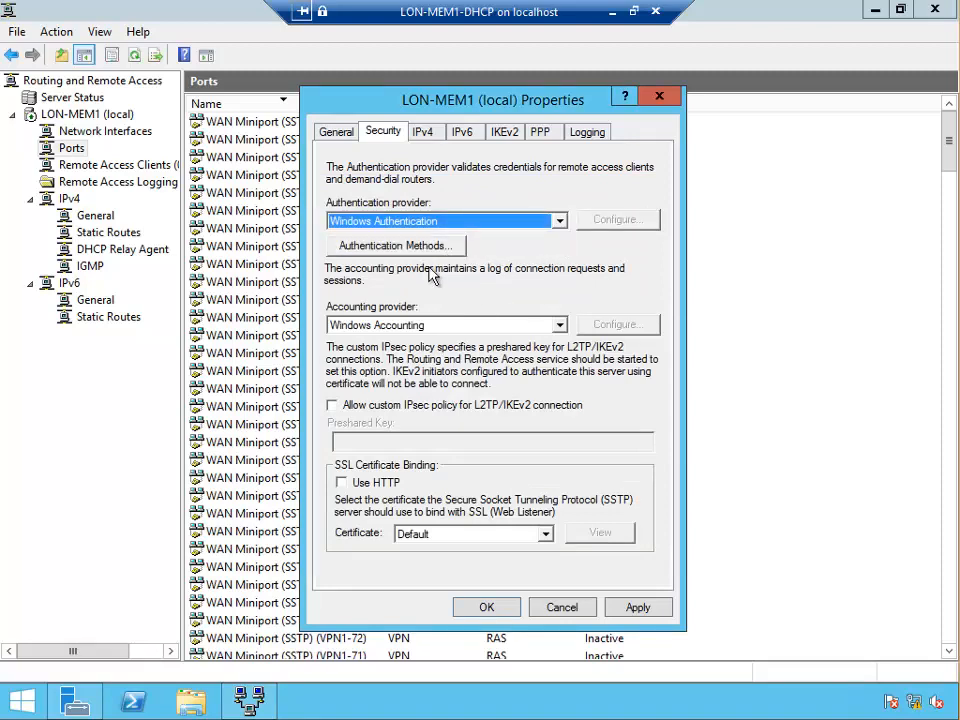
pyautogui.click(385, 246)
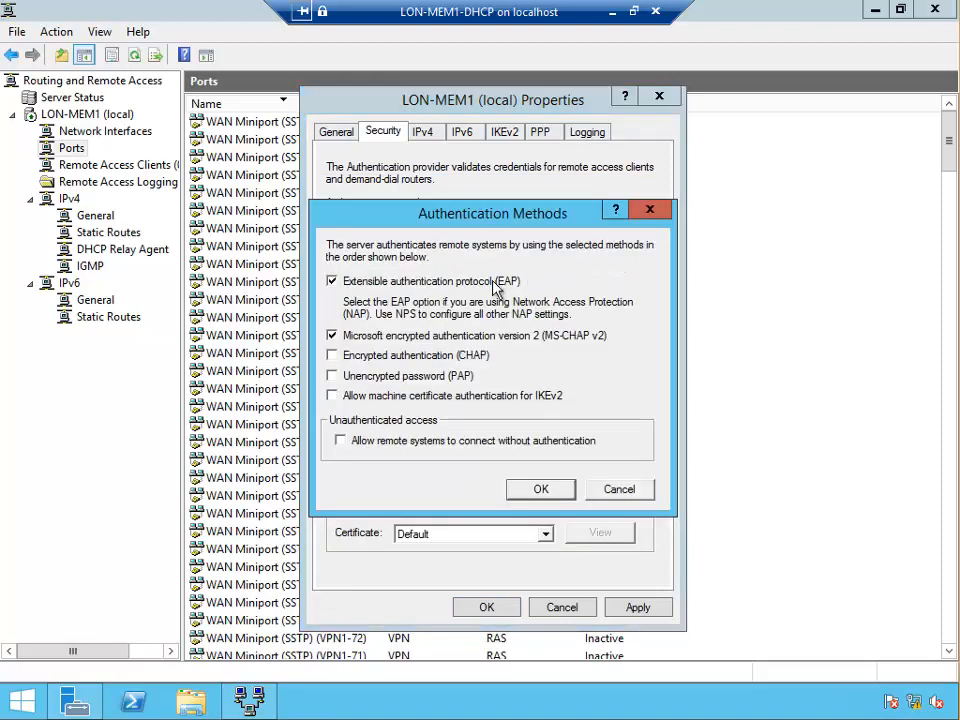
# Toggle PAP in Authentication Methods, then cancel so only EAP and MS-CHAP v2 stay enabled
pyautogui.moveTo(483, 221); pyautogui.dragTo(469, 178)
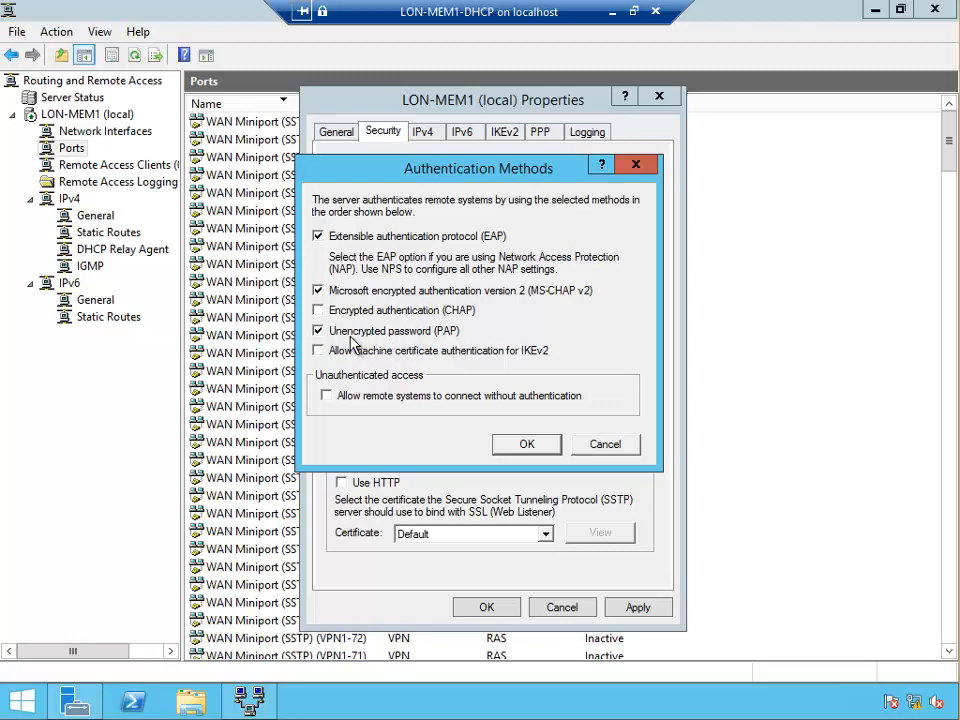
pyautogui.click(319, 331)
pyautogui.click(605, 445)
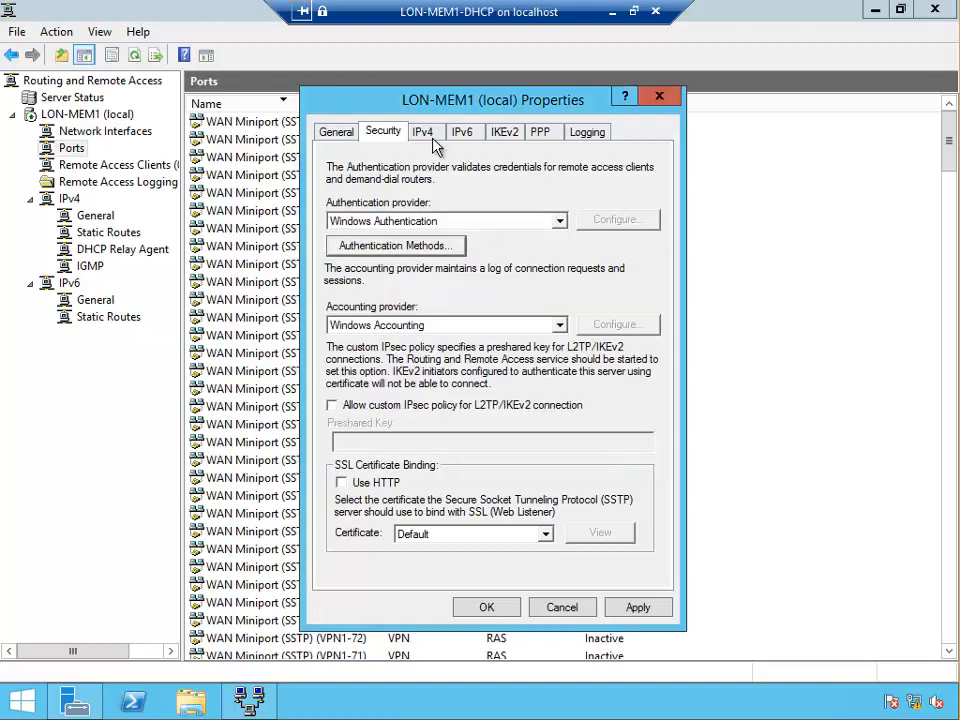
# Review the IPv4, IPv6, IKEv2, PPP and Logging tabs with custom IPsec left off, then click OK
pyautogui.click(428, 136)
pyautogui.click(387, 141)
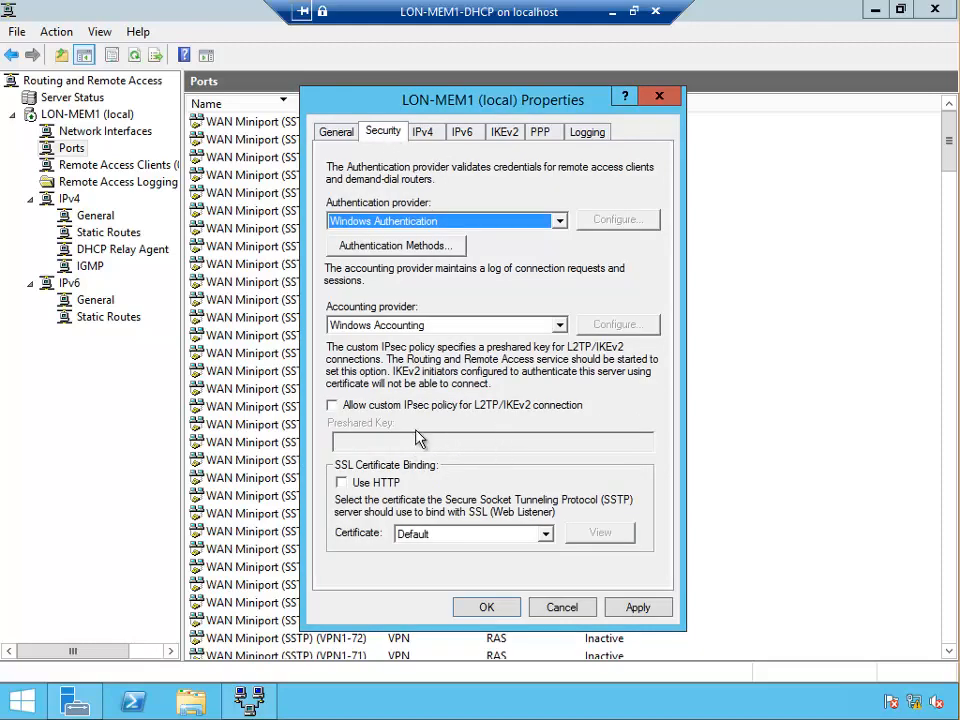
pyautogui.click(333, 405)
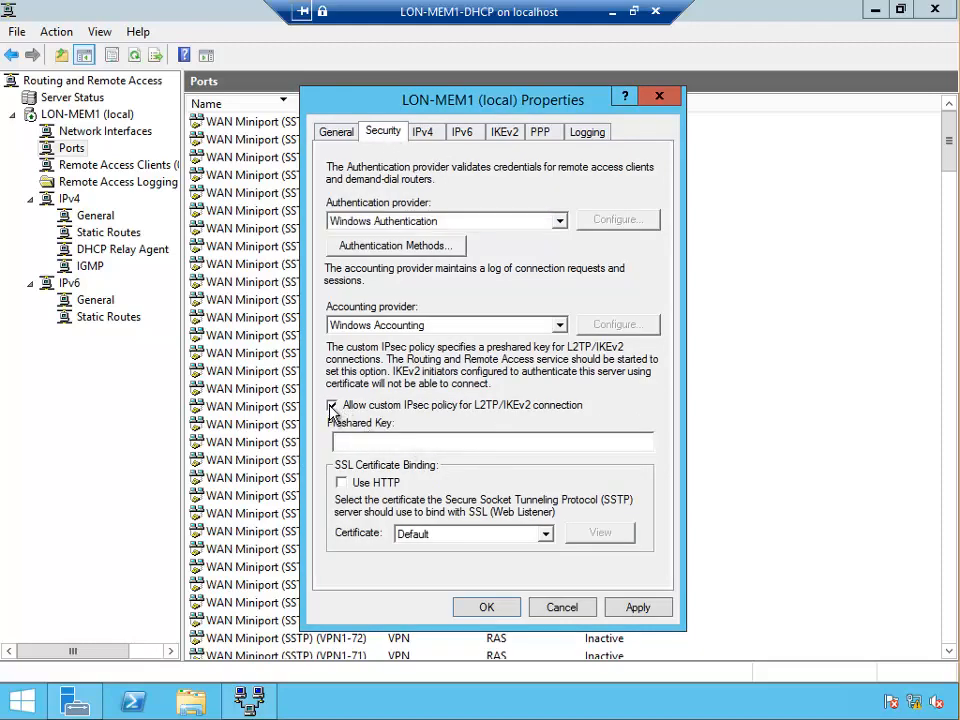
pyautogui.click(333, 405)
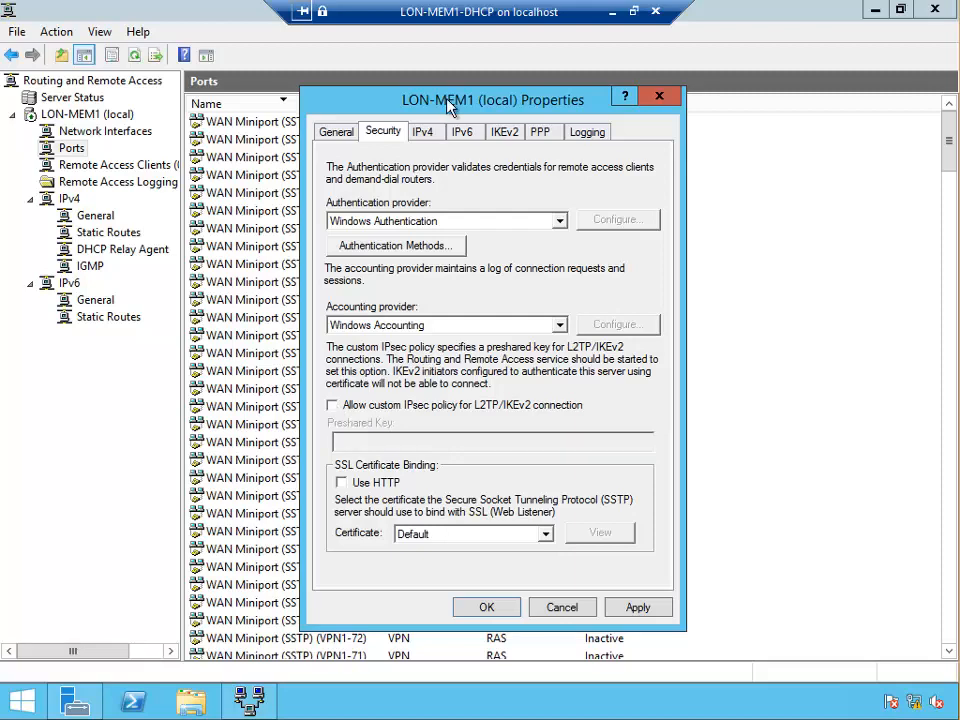
pyautogui.click(422, 131)
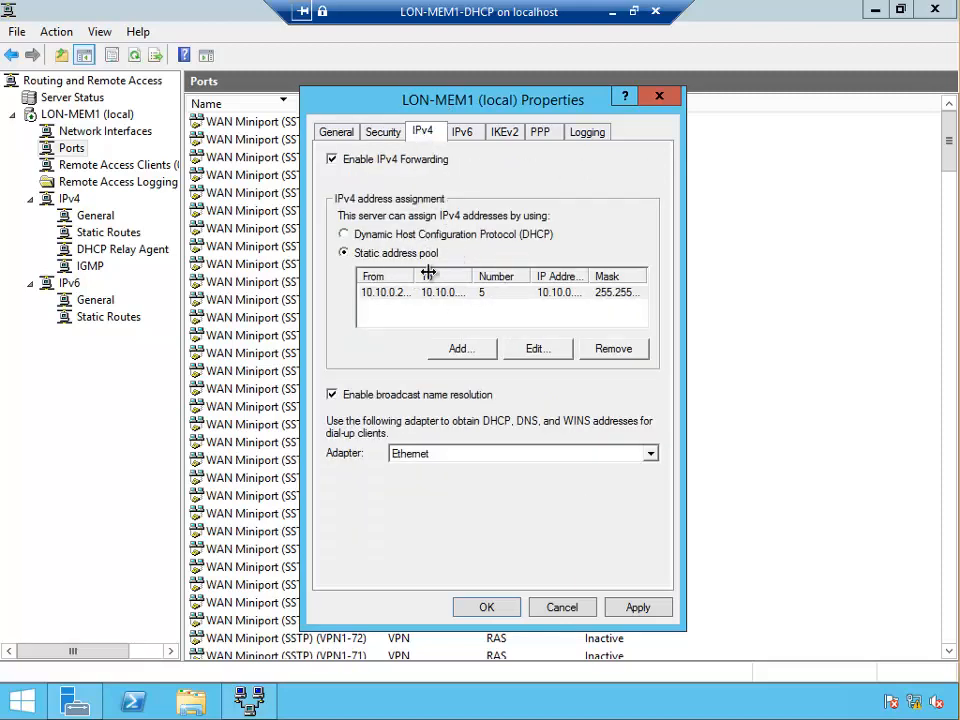
pyautogui.click(508, 137)
pyautogui.click(462, 137)
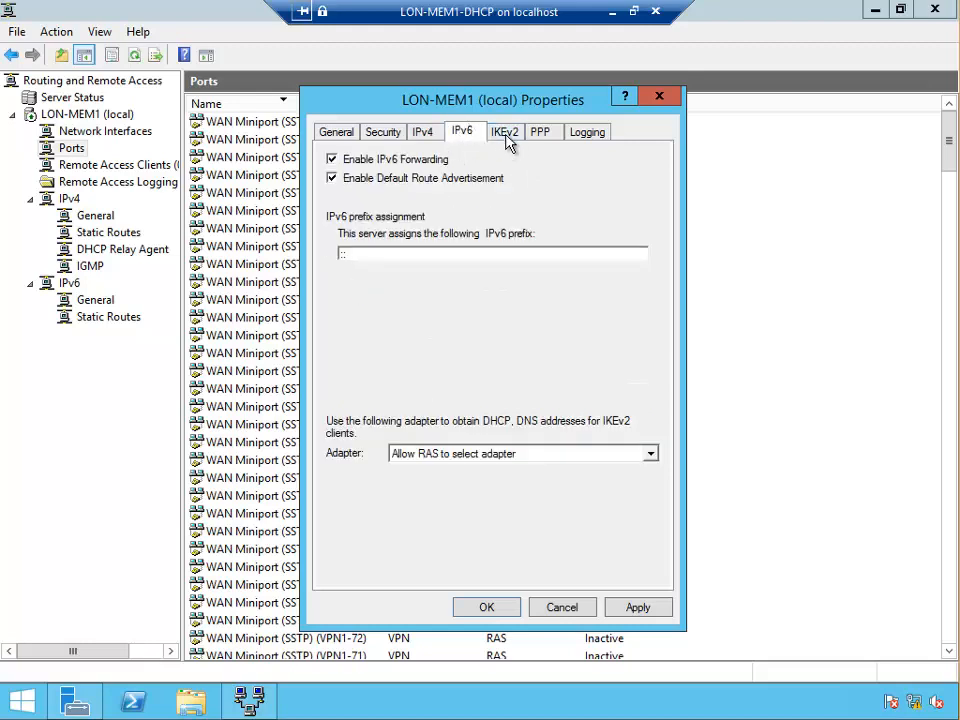
pyautogui.click(505, 136)
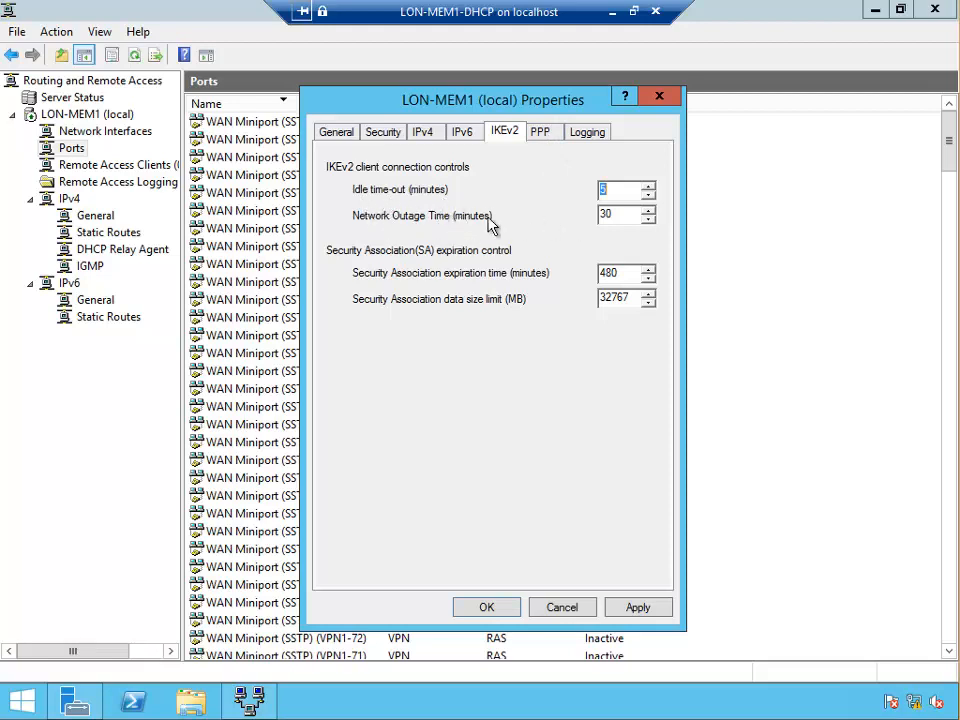
pyautogui.click(548, 136)
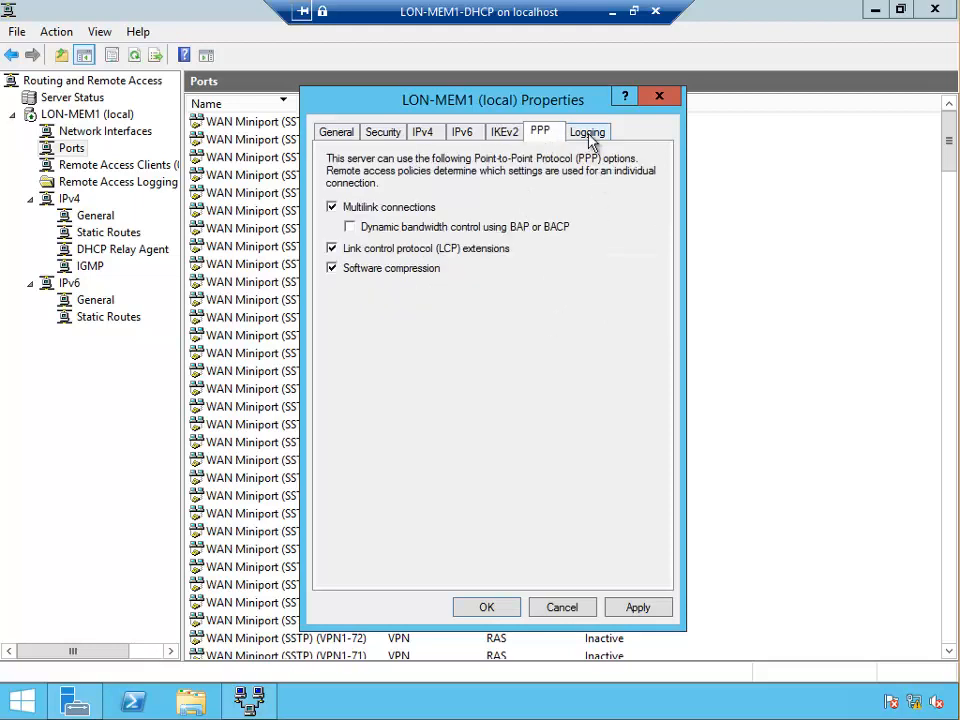
pyautogui.click(588, 134)
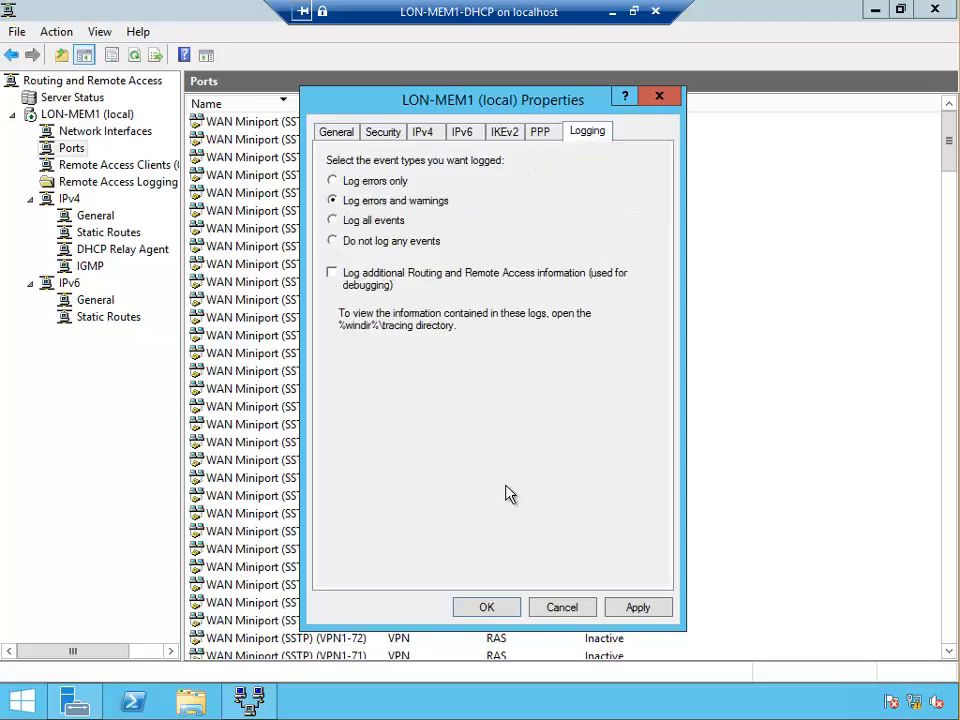
pyautogui.click(487, 607)
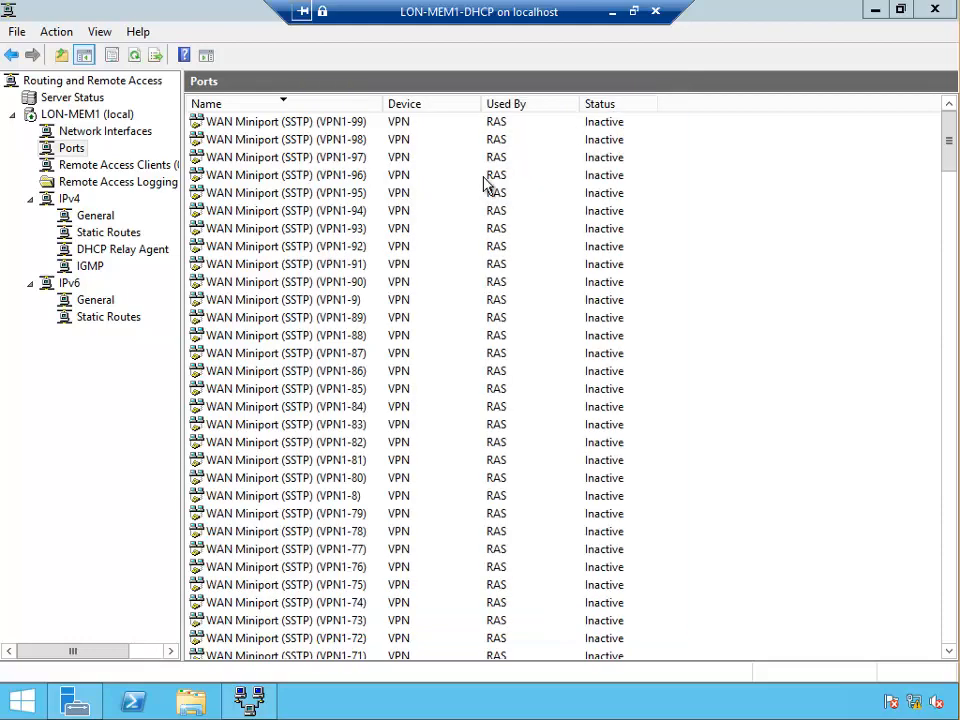
# Minimize the server session and connect to the LON-CL1-WIN7 VM from Hyper-V Manager
pyautogui.click(613, 12)
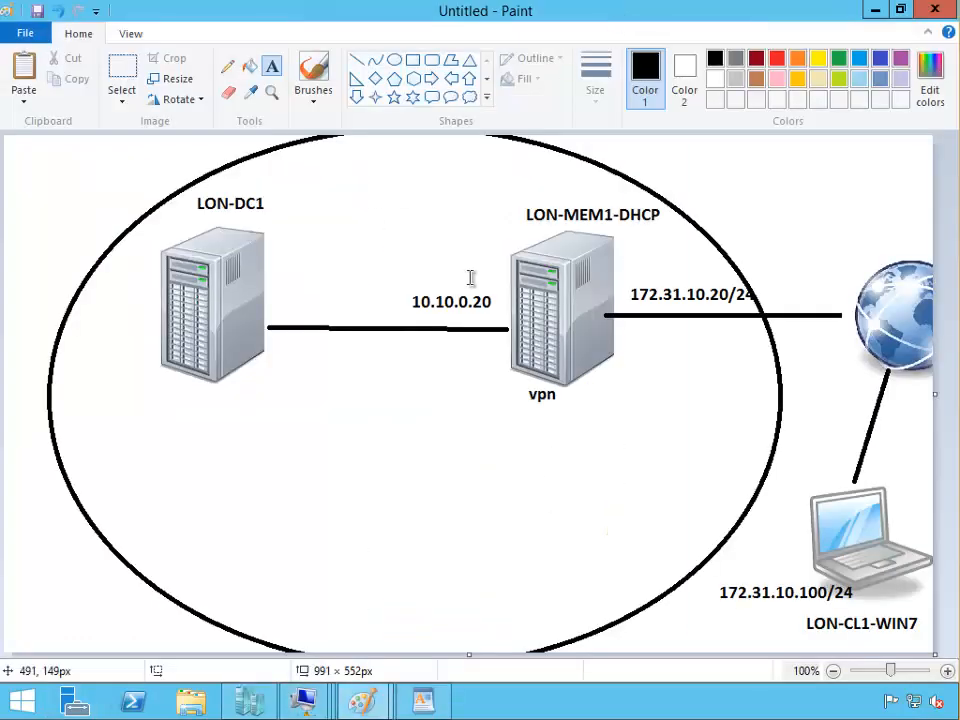
pyautogui.click(243, 705)
pyautogui.doubleClick(181, 160)
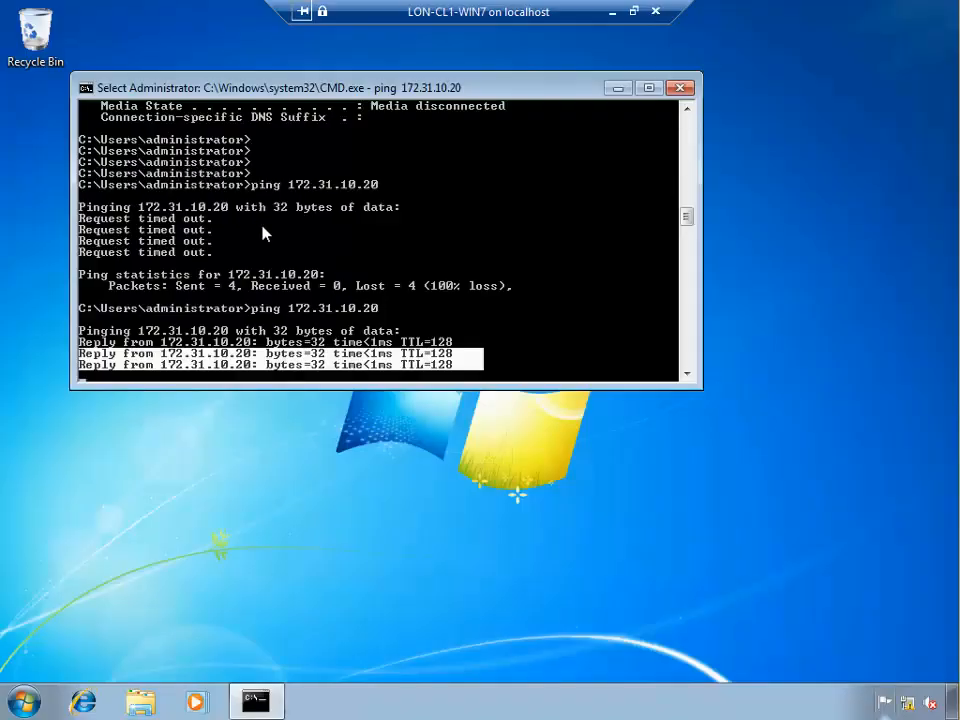
# Let the paused ping finish, then run ipconfig to show the client's addresses
pyautogui.click(299, 241)
pyautogui.press('Escape')
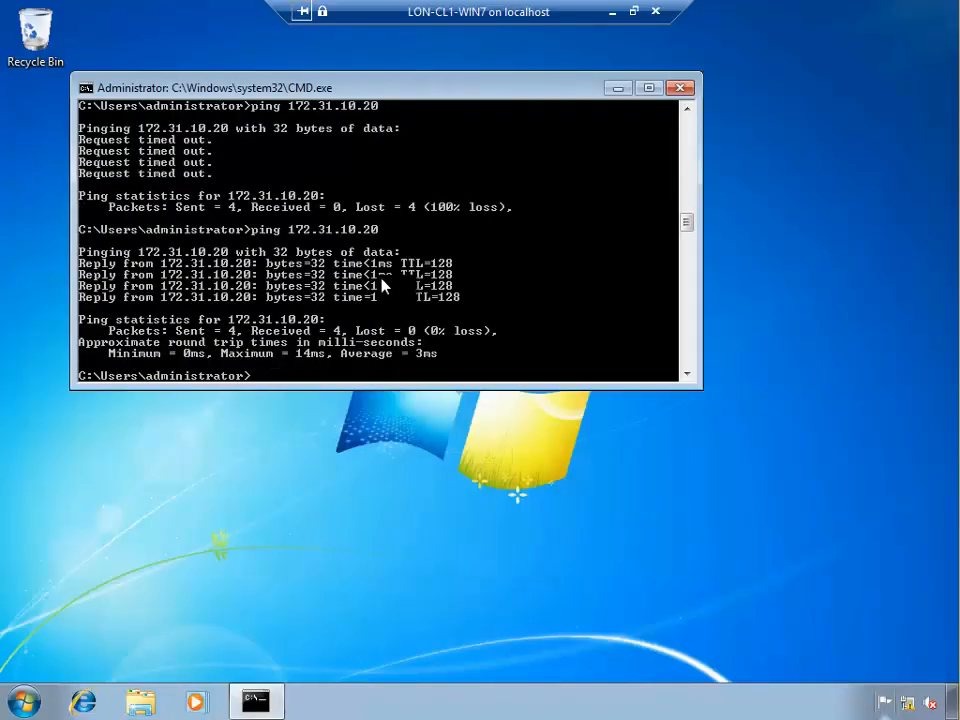
pyautogui.write('ipconfig')
pyautogui.press('Return')
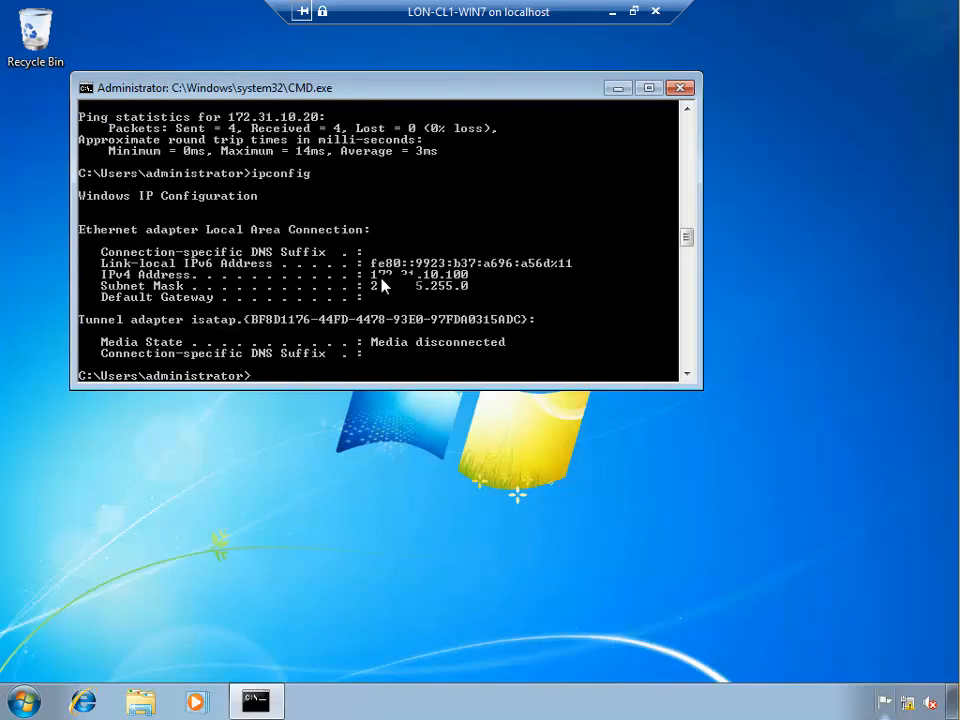
# Ping 10.10.0.10 and mark the General failure lines in the console output
pyautogui.write('ping 10.10.0.10')
pyautogui.press('Return')
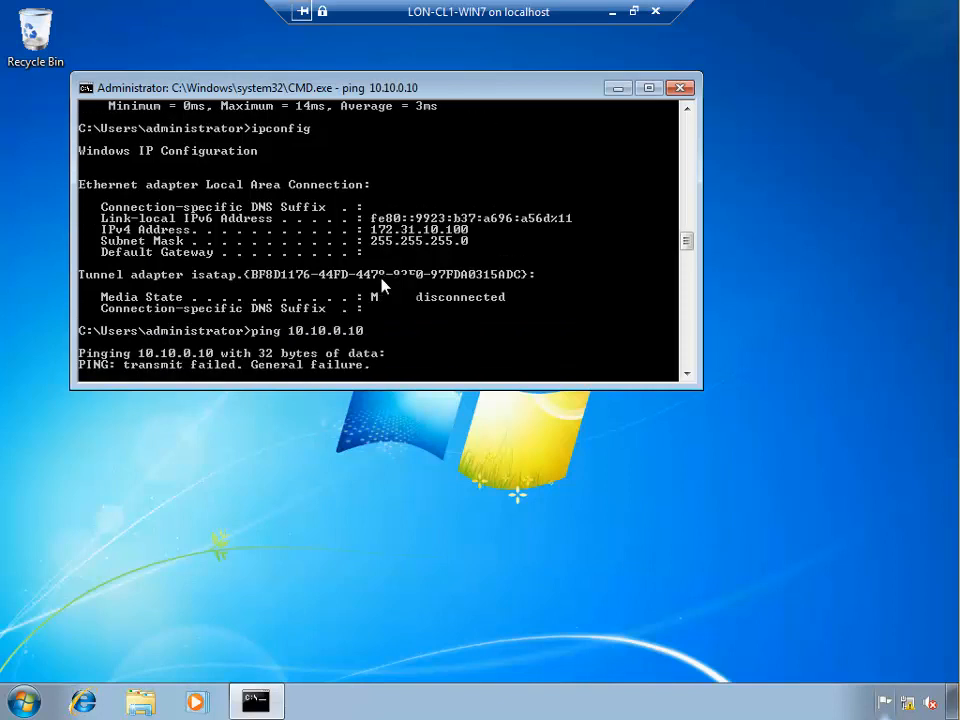
pyautogui.rightClick(269, 357)
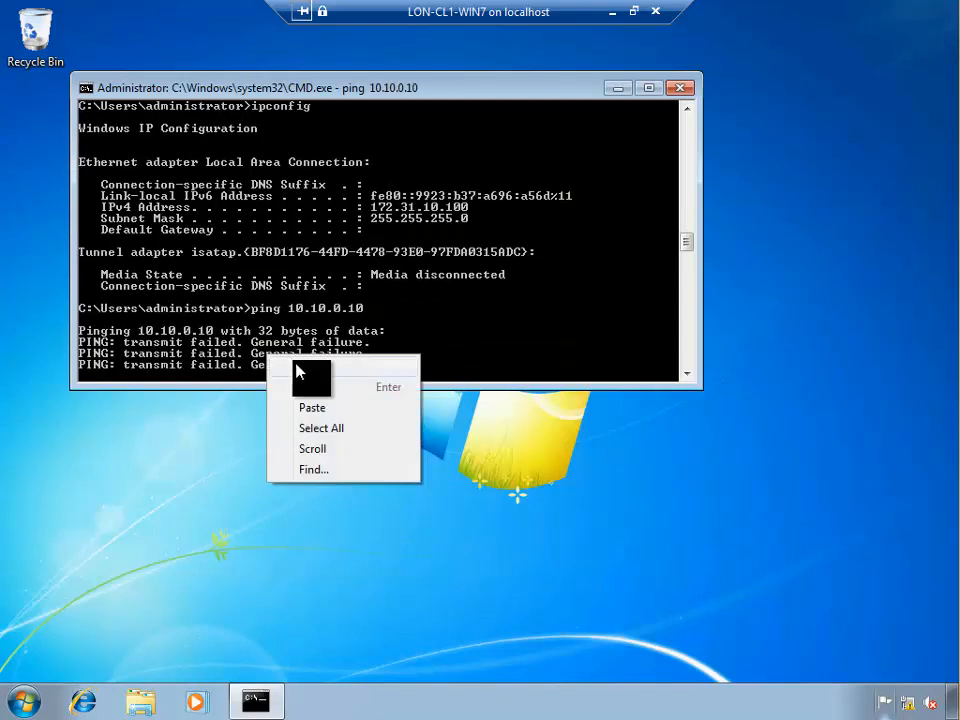
pyautogui.click(296, 372)
pyautogui.moveTo(253, 331); pyautogui.dragTo(368, 346)
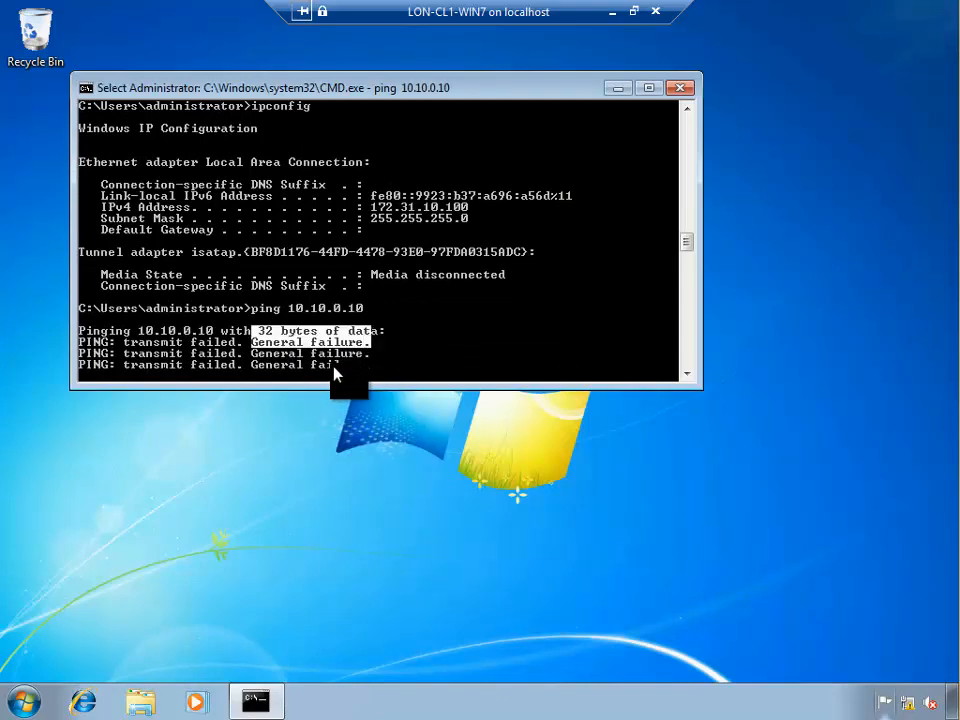
pyautogui.press('Return')
# Scroll back to mark the ping output, scroll down to the 100% loss result, then open Start search
pyautogui.scroll(3, 337, 310)
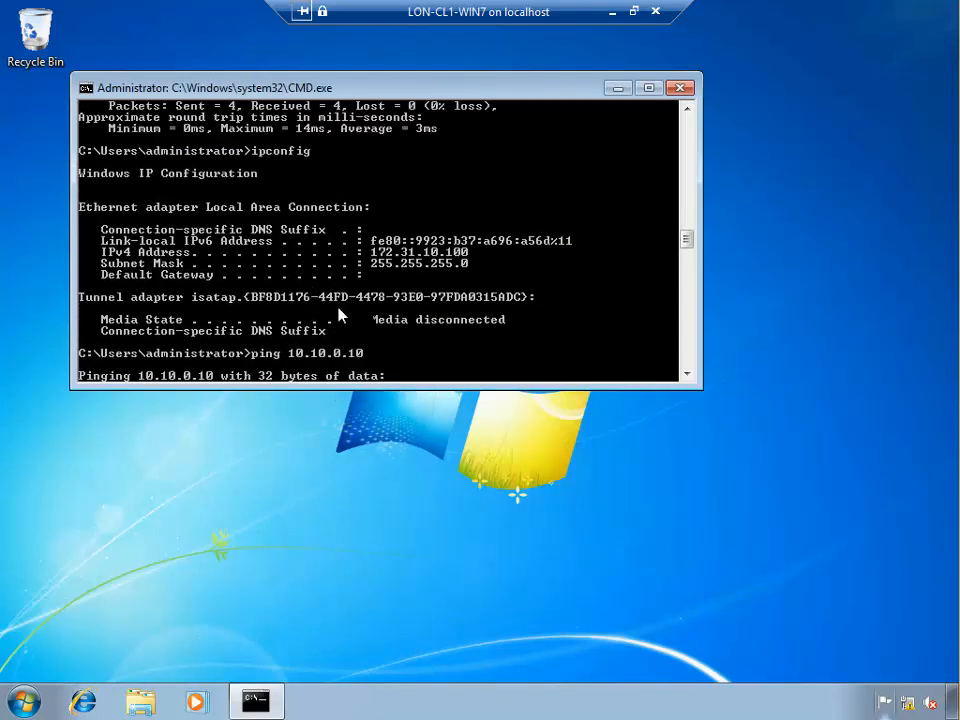
pyautogui.scroll(8, 340, 315)
pyautogui.scroll(4, 175, 283)
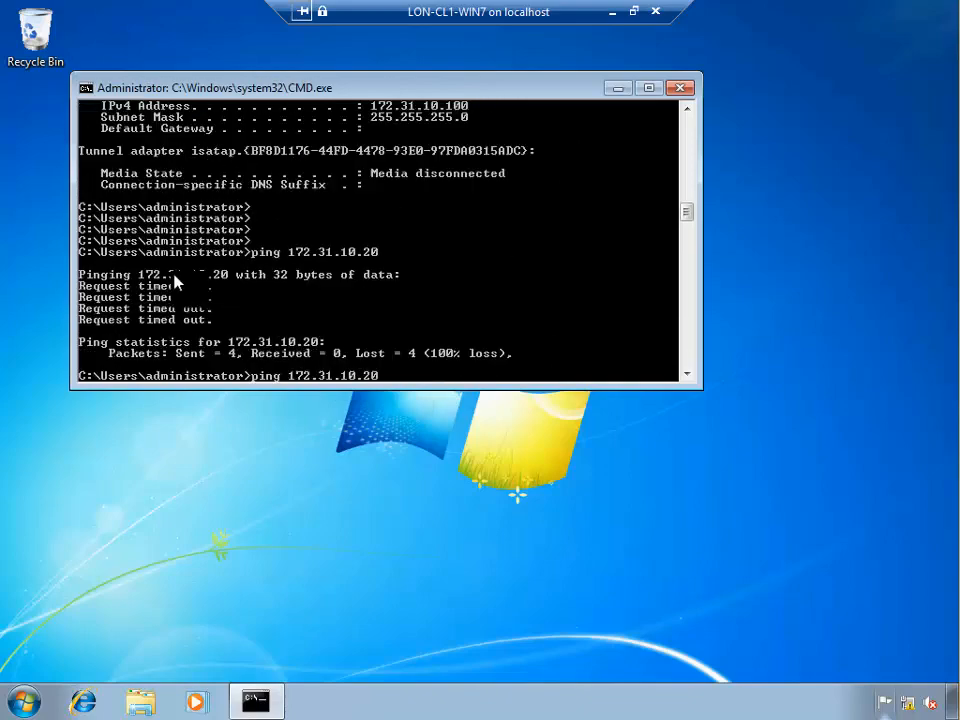
pyautogui.scroll(6, 175, 283)
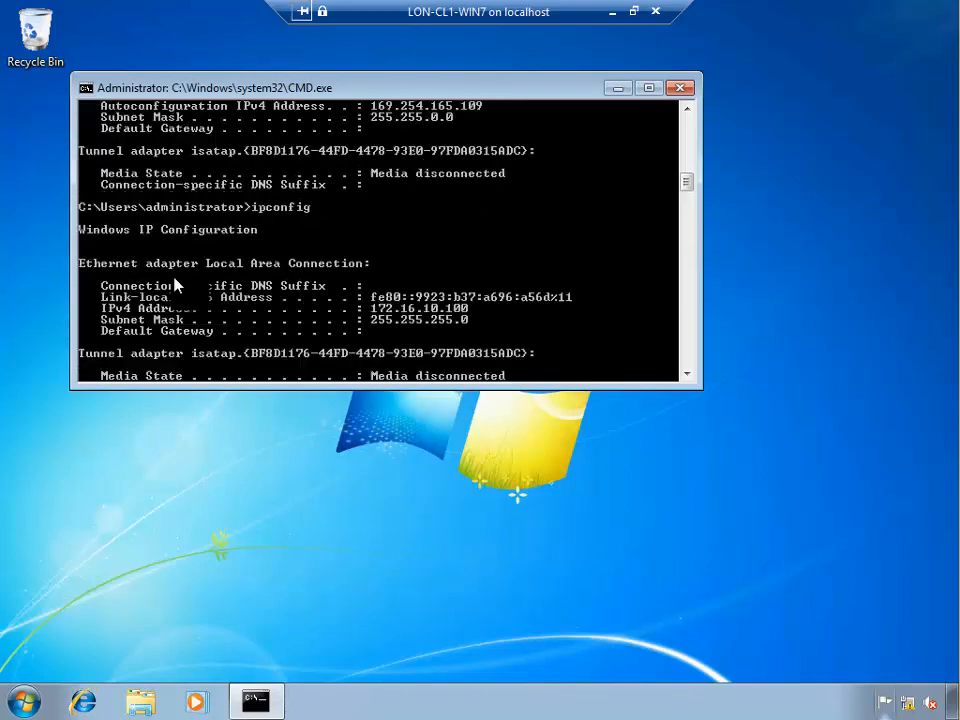
pyautogui.scroll(12, 175, 285)
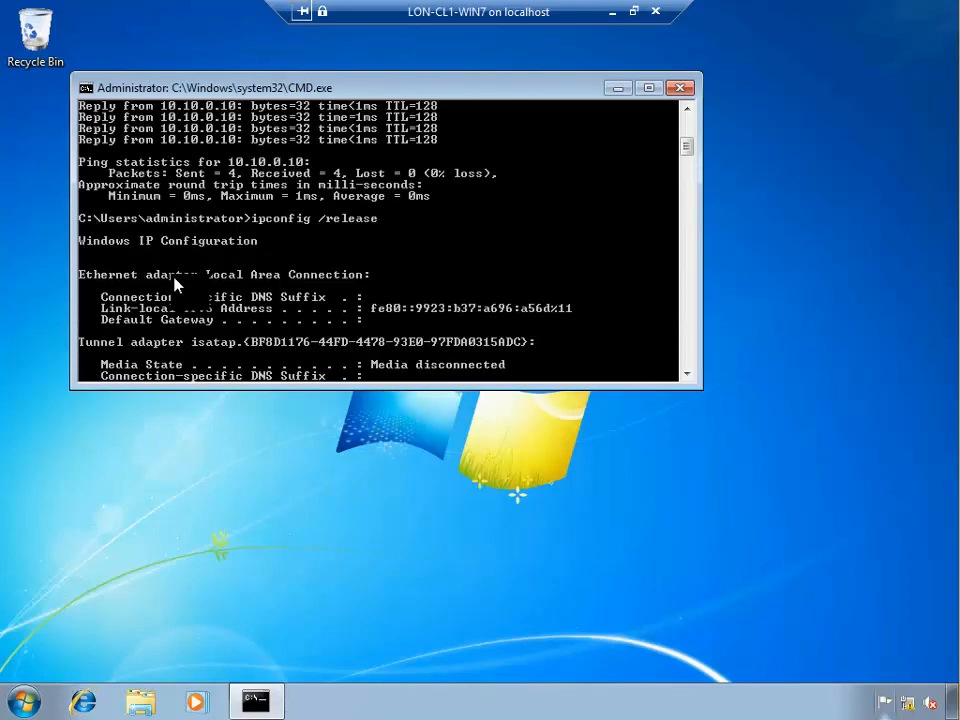
pyautogui.scroll(5, 175, 283)
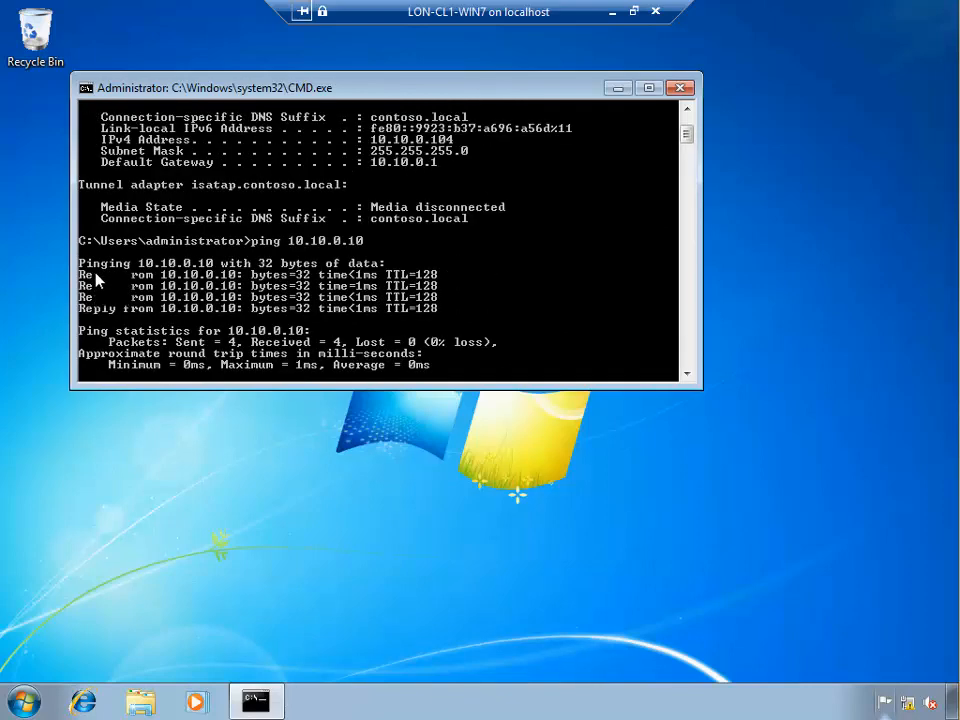
pyautogui.rightClick(300, 311)
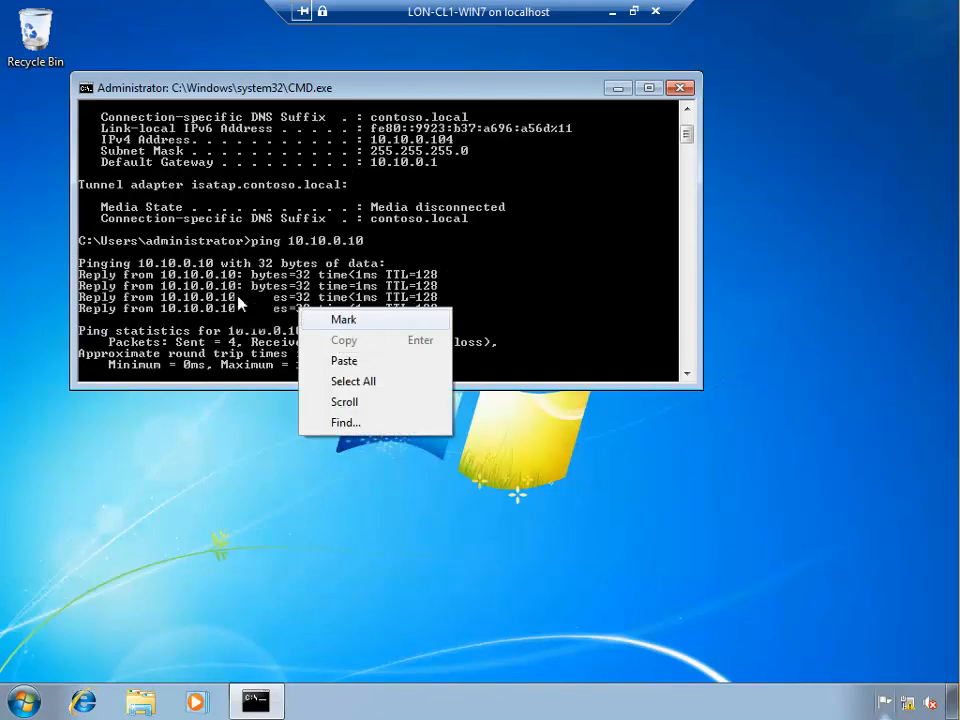
pyautogui.click(343, 319)
pyautogui.moveTo(82, 276); pyautogui.dragTo(461, 349)
pyautogui.scroll(-7, 448, 356)
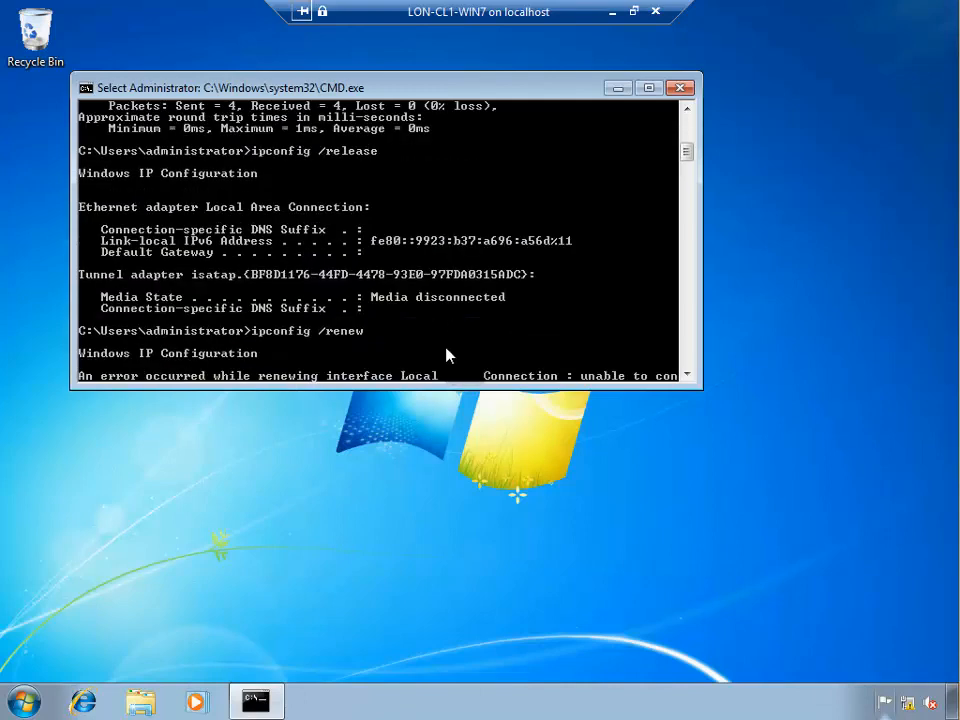
pyautogui.scroll(-15, 448, 356)
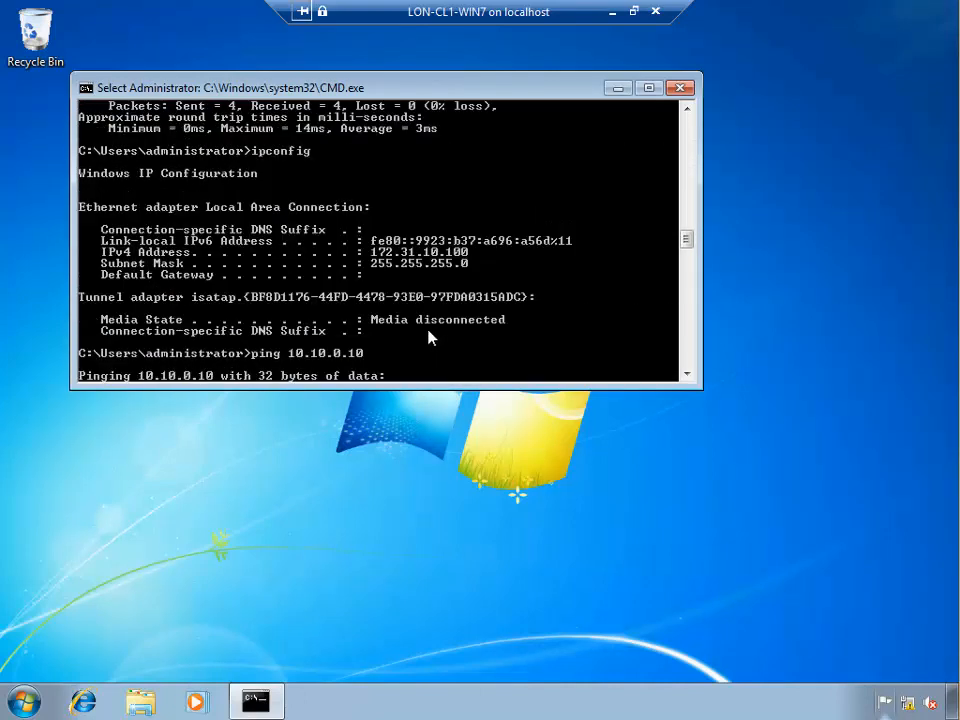
pyautogui.scroll(-3, 430, 338)
pyautogui.click(24, 700)
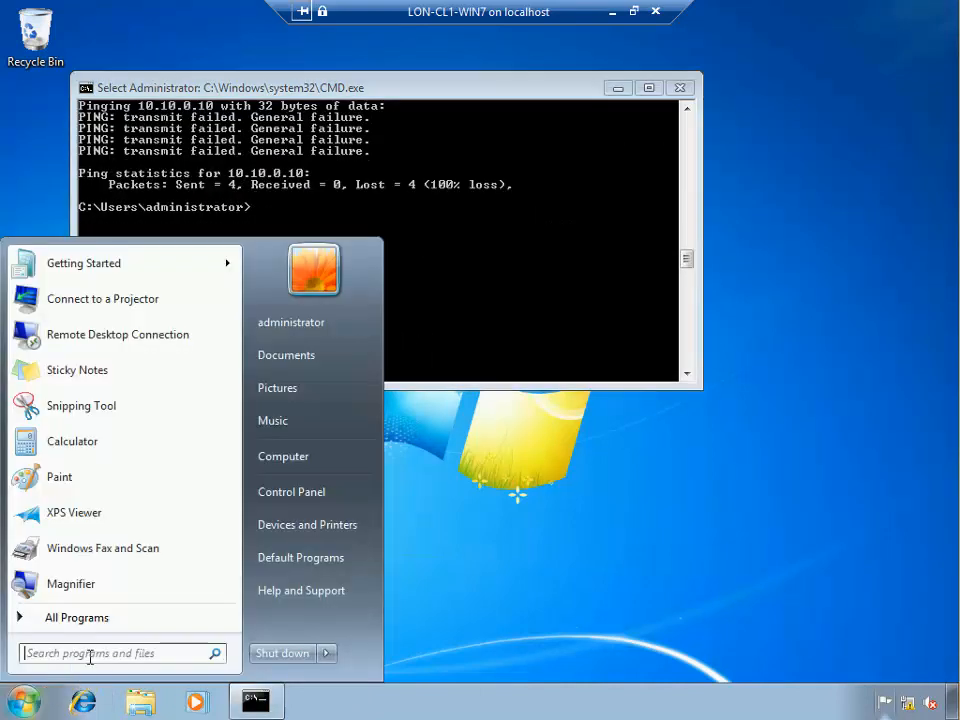
pyautogui.click(106, 652)
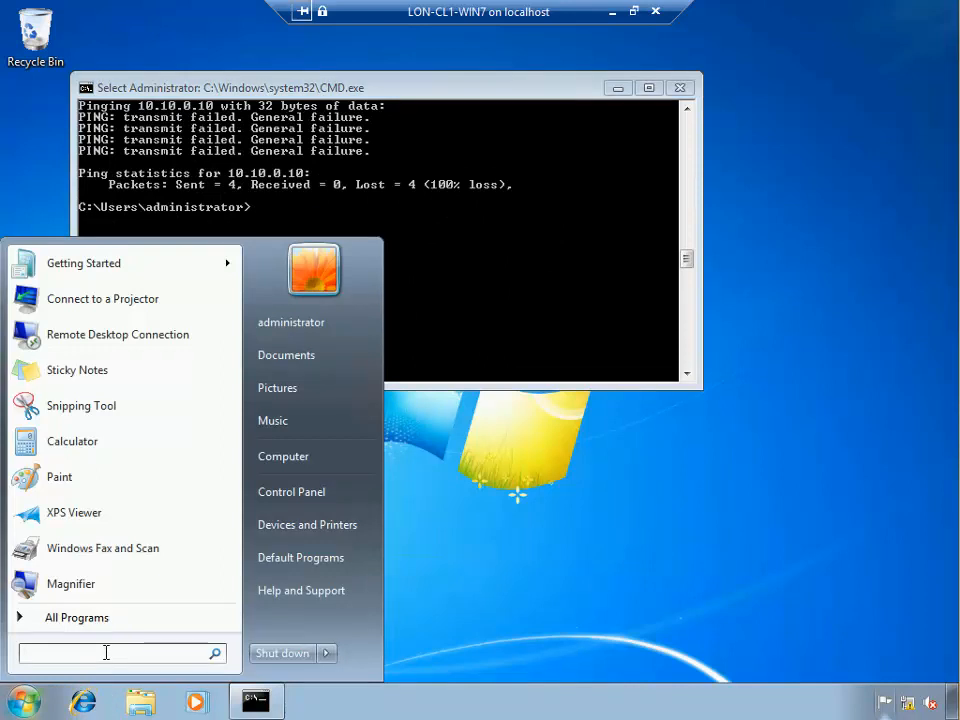
# Open \\lon-dc1\share from Start search, then leave console select mode to review the failed ping
pyautogui.write('\\\\lon-dc1\\share')
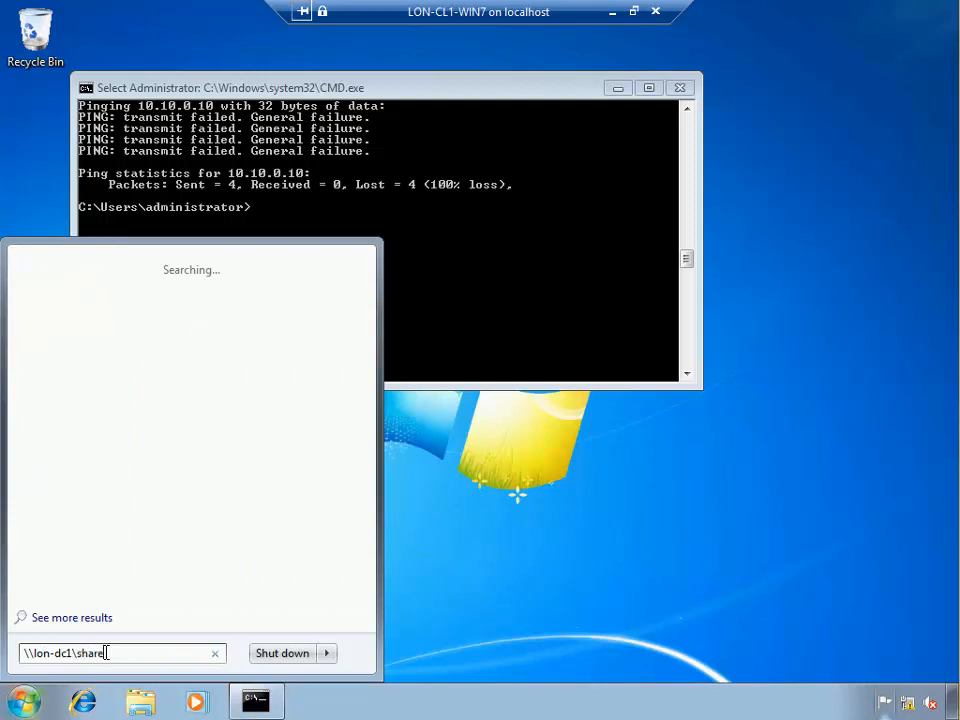
pyautogui.press('Return')
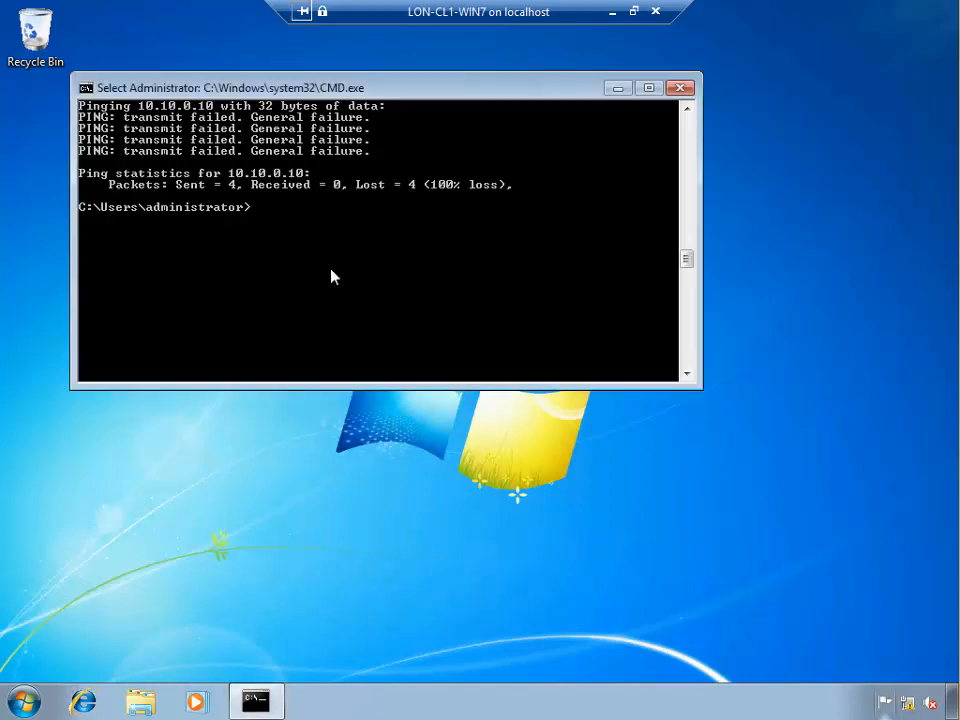
pyautogui.scroll(3, 331, 276)
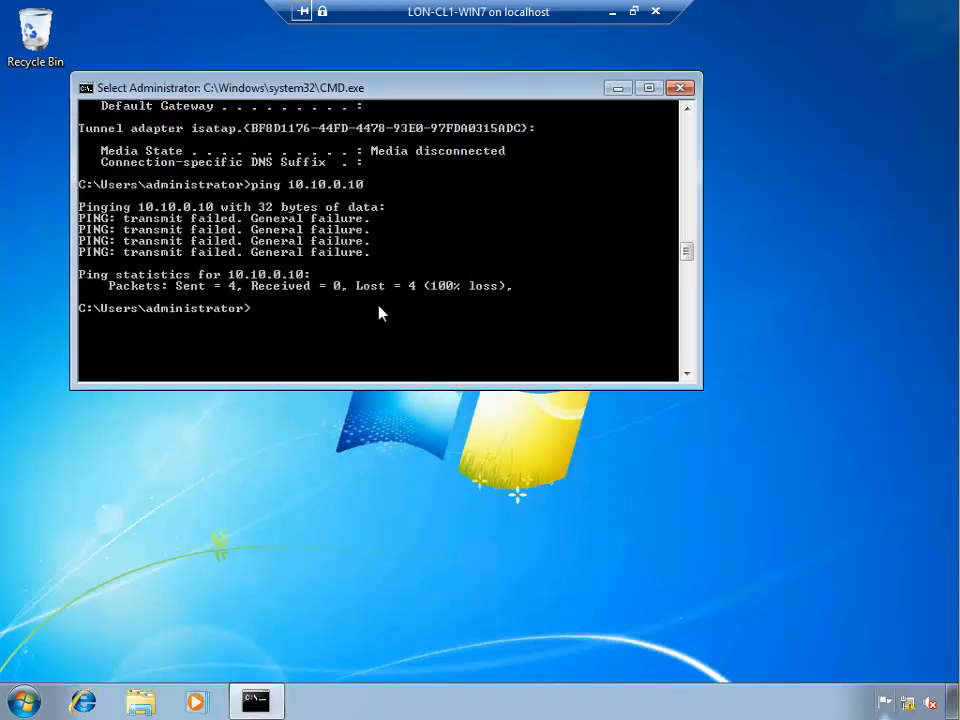
pyautogui.scroll(4, 370, 270)
pyautogui.press('Escape')
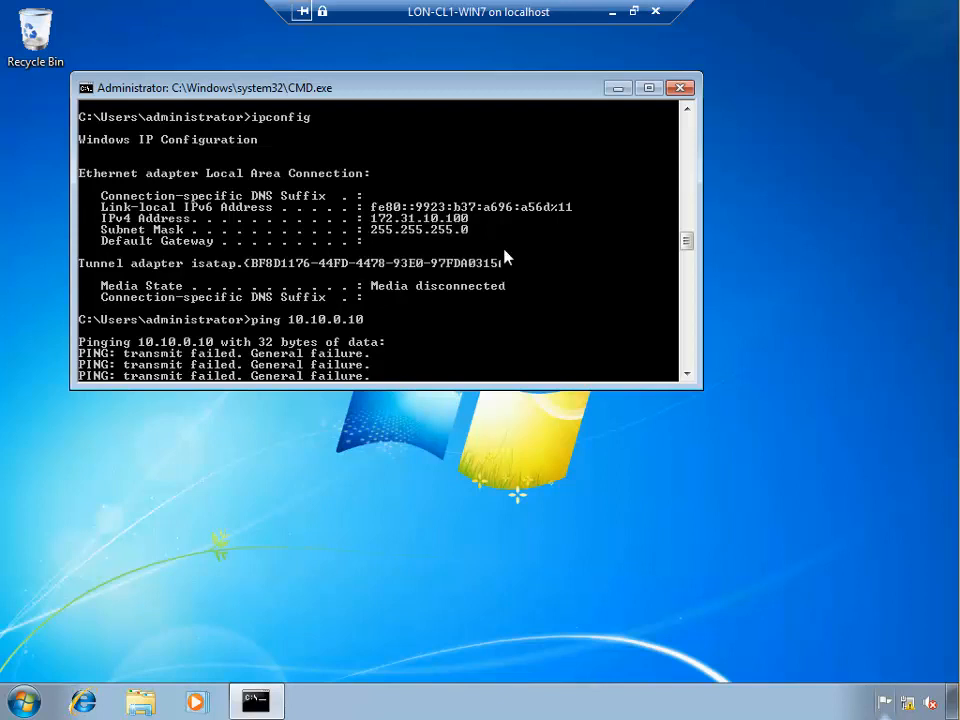
pyautogui.scroll(-4, 460, 312)
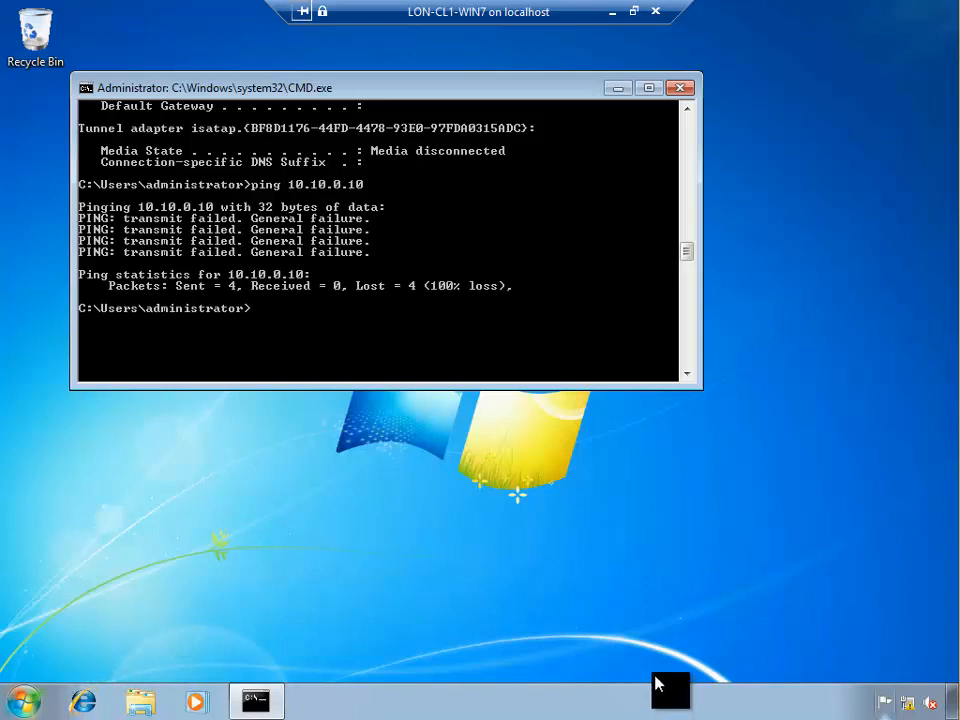
# Open Network and Sharing Center from the tray network icon and cancel the \\lon-dc1\share error
pyautogui.rightClick(910, 703)
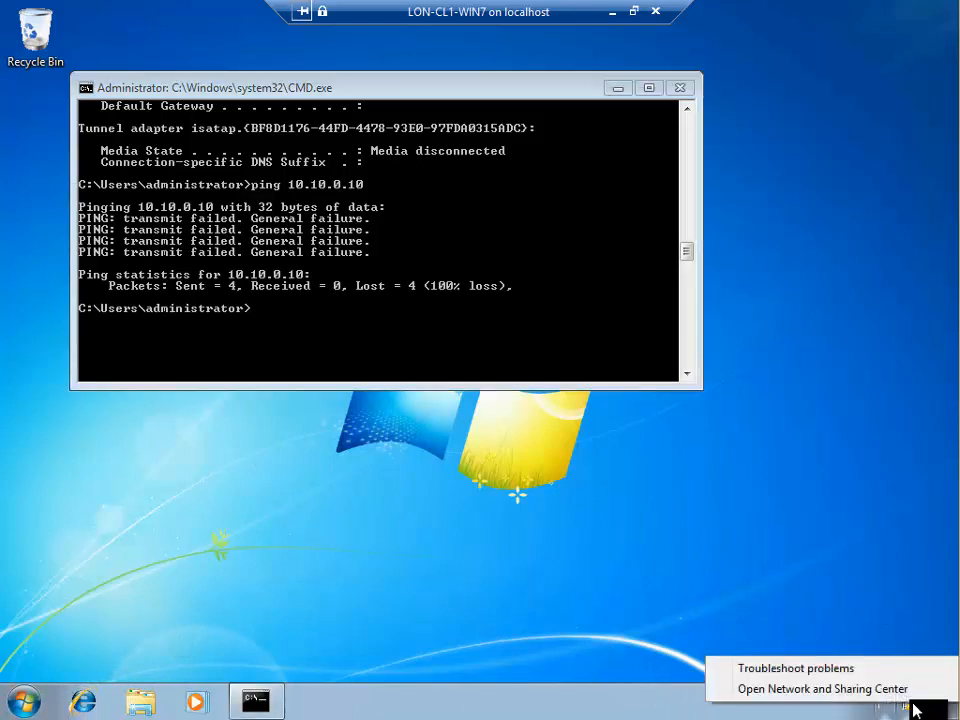
pyautogui.click(810, 689)
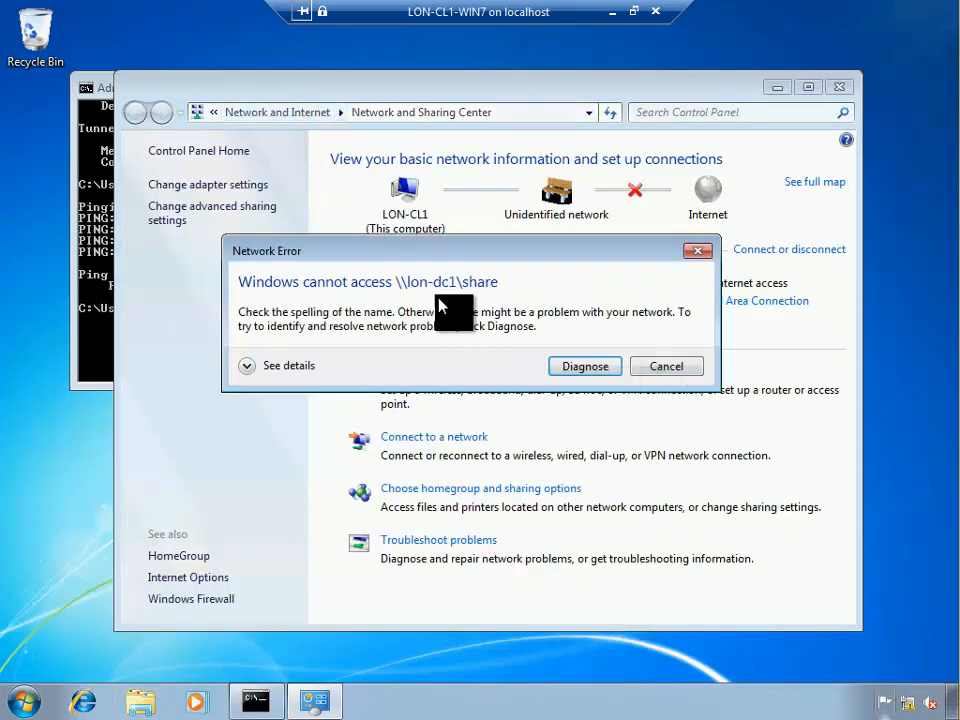
pyautogui.moveTo(257, 249); pyautogui.dragTo(199, 210)
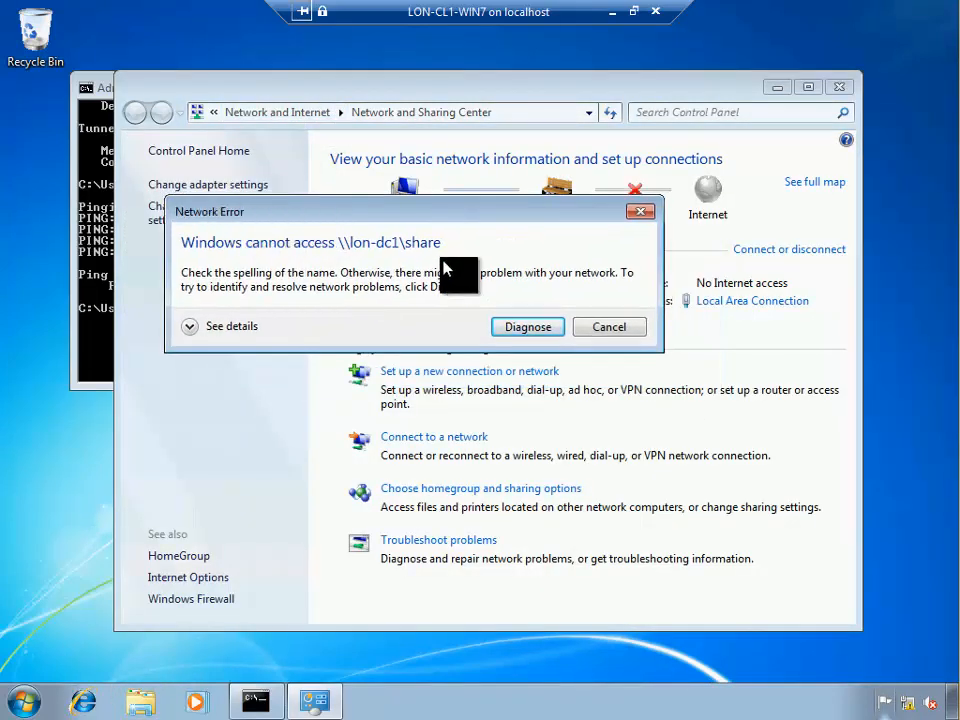
pyautogui.click(609, 328)
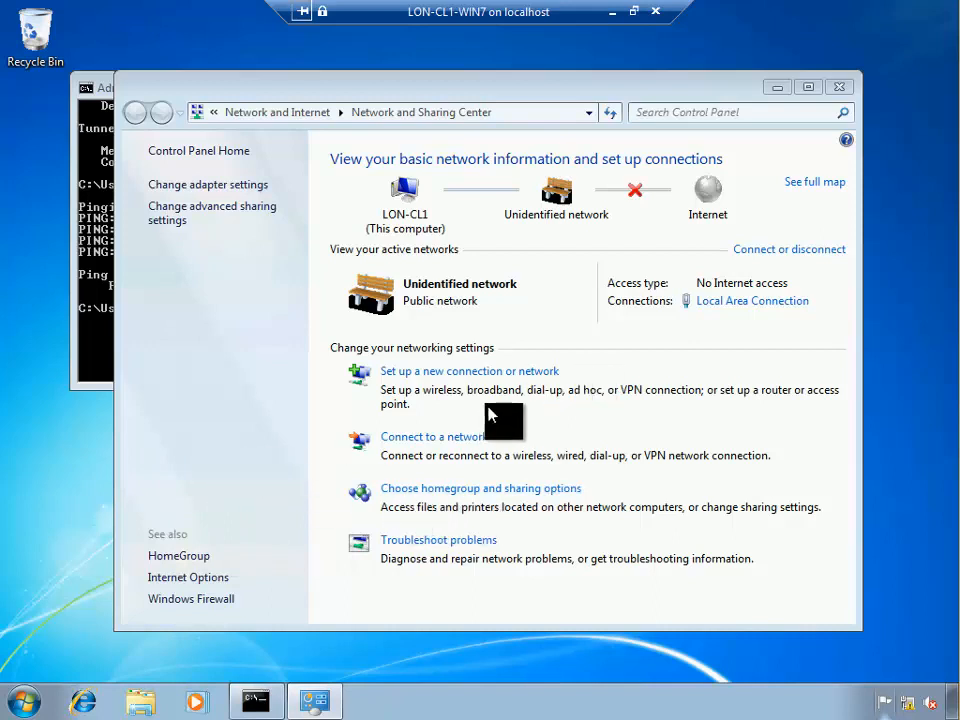
# Choose Connect to a workplace using a VPN, deferring the Internet connection setup
pyautogui.click(508, 374)
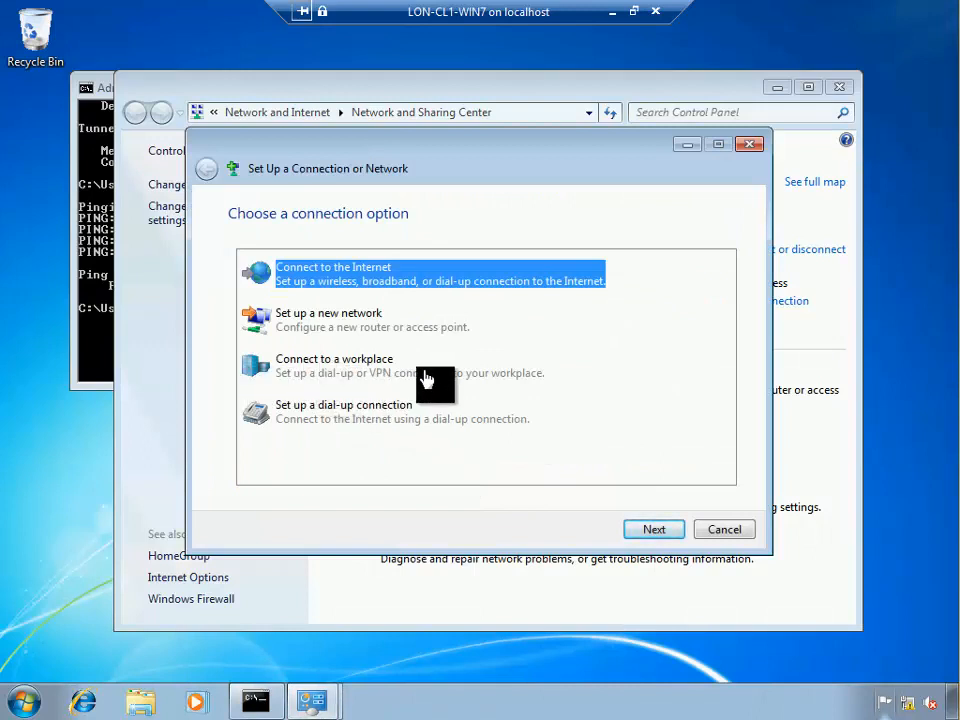
pyautogui.click(330, 370)
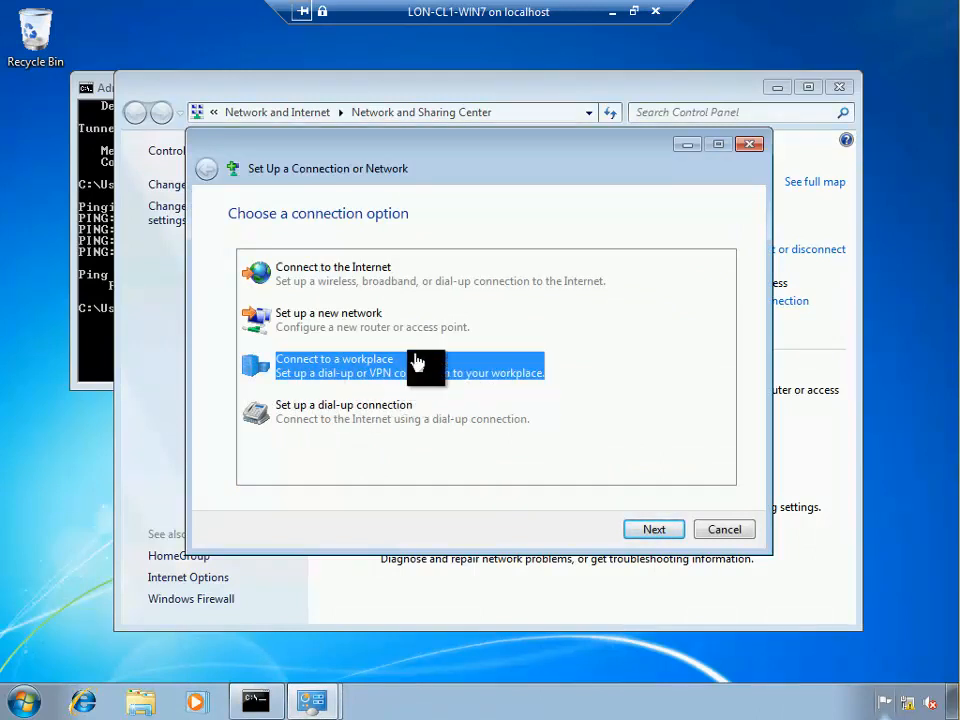
pyautogui.moveTo(459, 167); pyautogui.dragTo(528, 163)
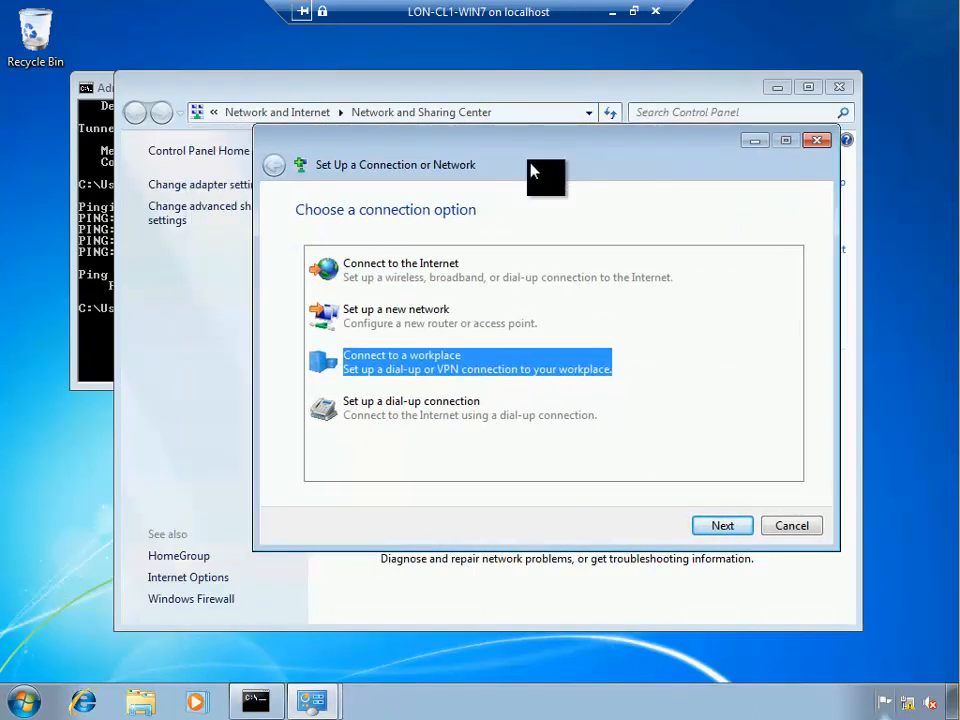
pyautogui.click(718, 525)
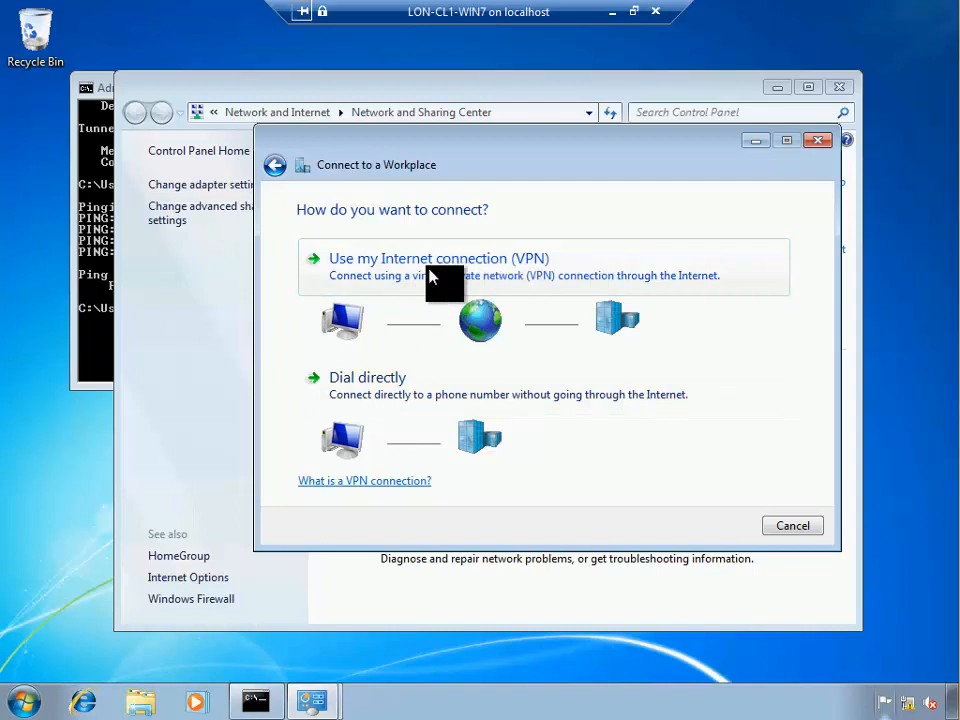
pyautogui.click(485, 276)
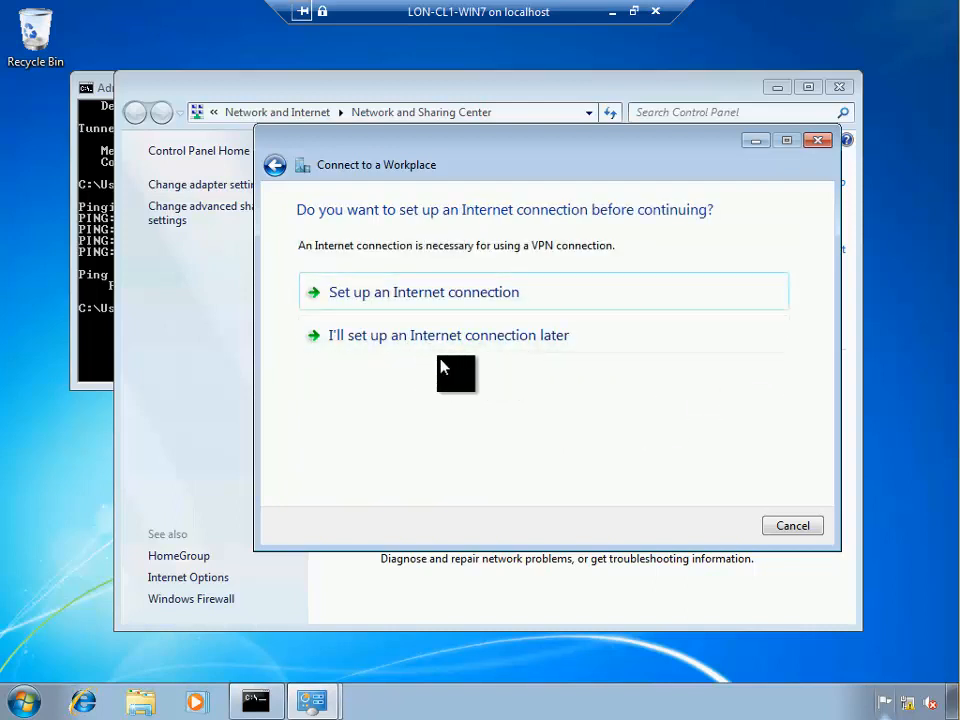
pyautogui.click(477, 345)
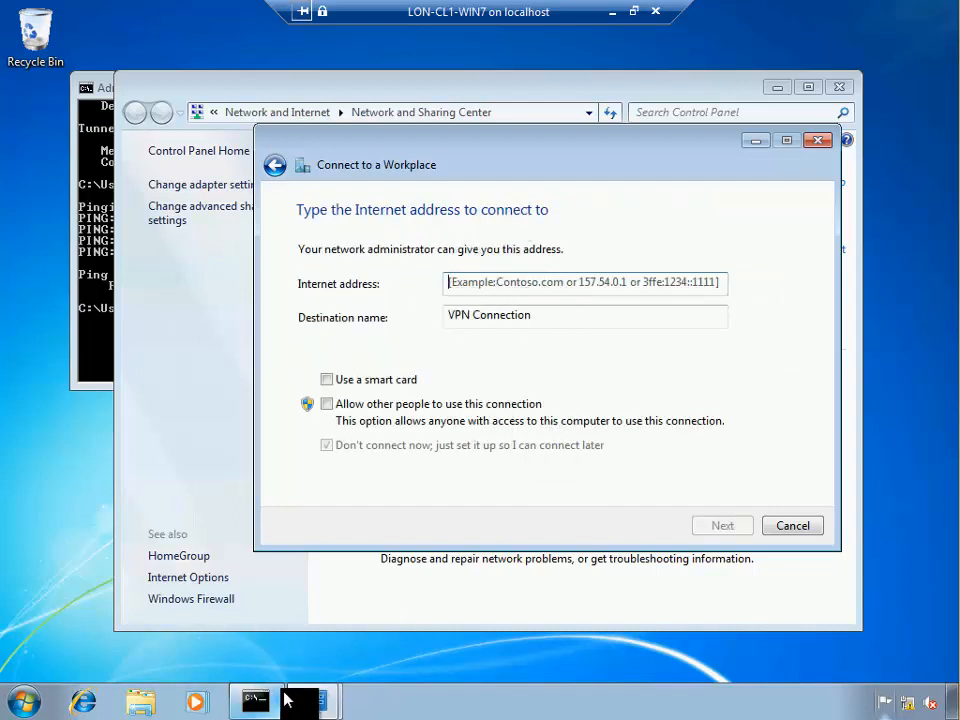
# Check the network diagram in Paint on the host, then begin entering Internet address 172.31.10.20
pyautogui.click(609, 12)
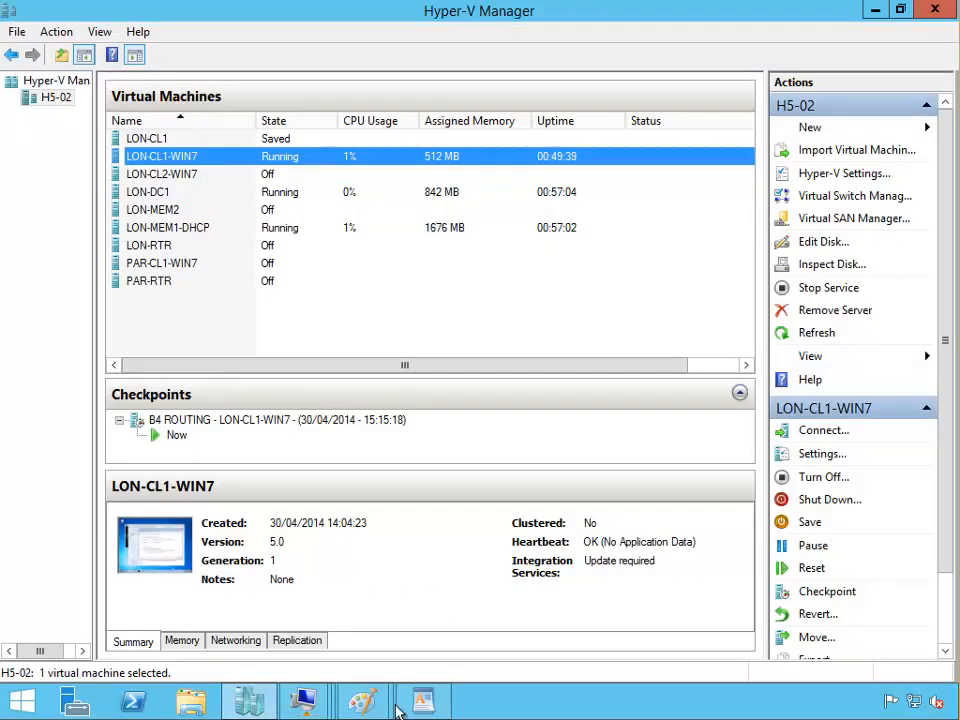
pyautogui.moveTo(418, 690)
pyautogui.click(475, 625)
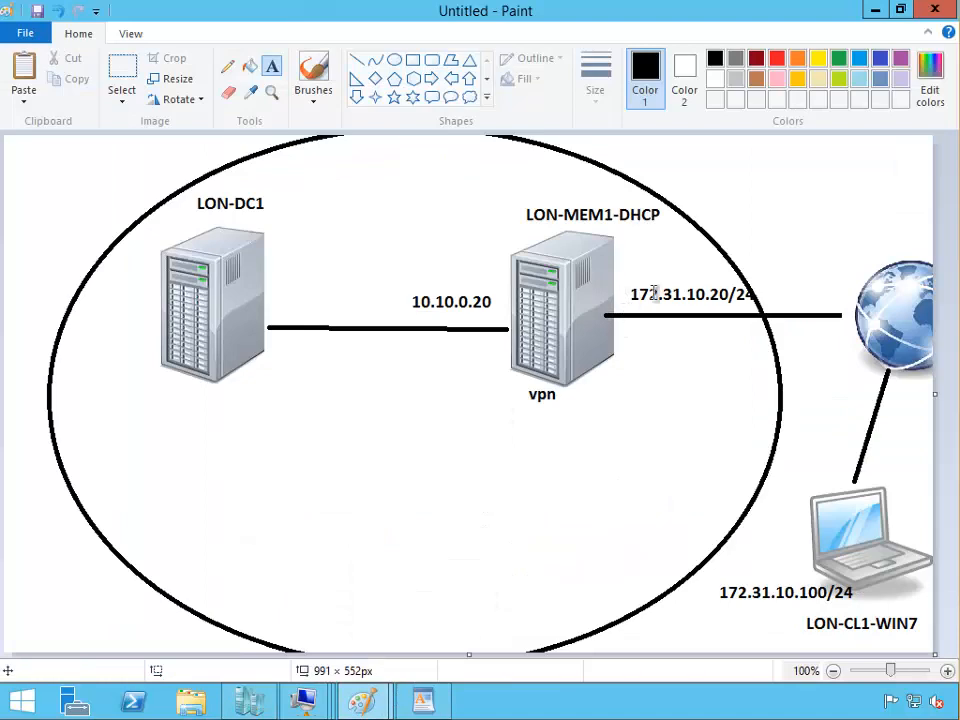
pyautogui.click(248, 703)
pyautogui.doubleClick(237, 161)
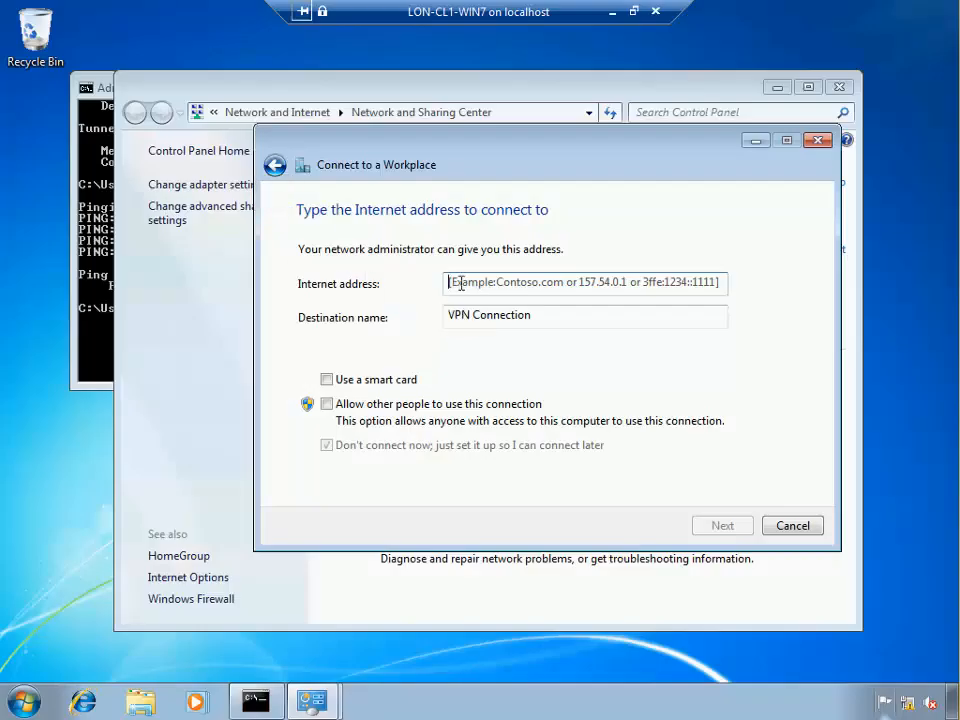
pyautogui.write('172.31.10.20')
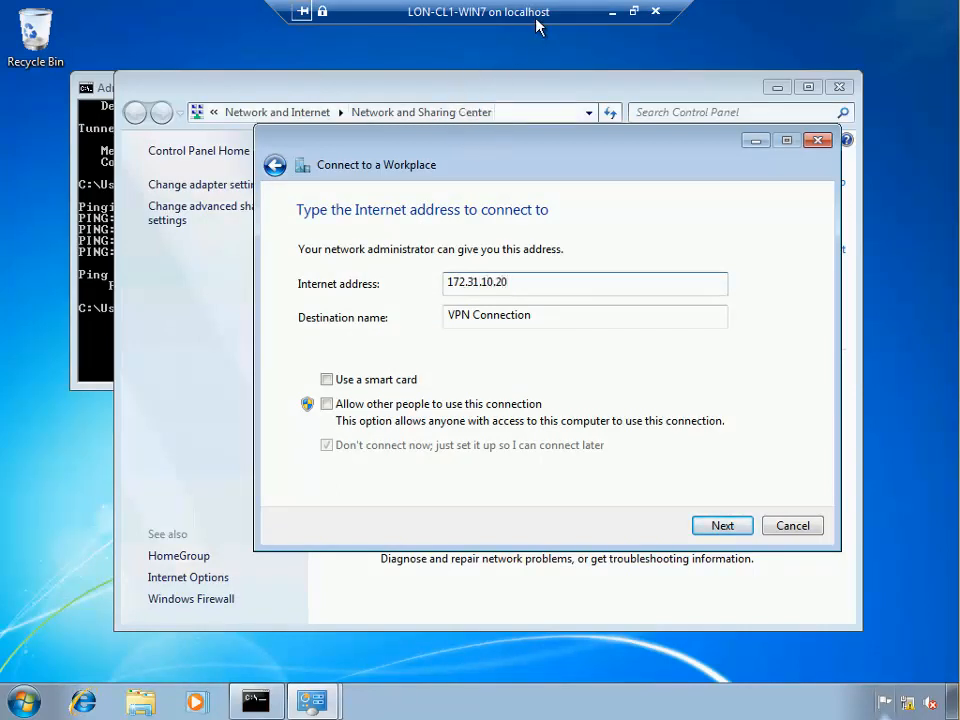
# Recheck the VPN address in the diagram, then change the destination name to 'VPN Work'
pyautogui.click(611, 13)
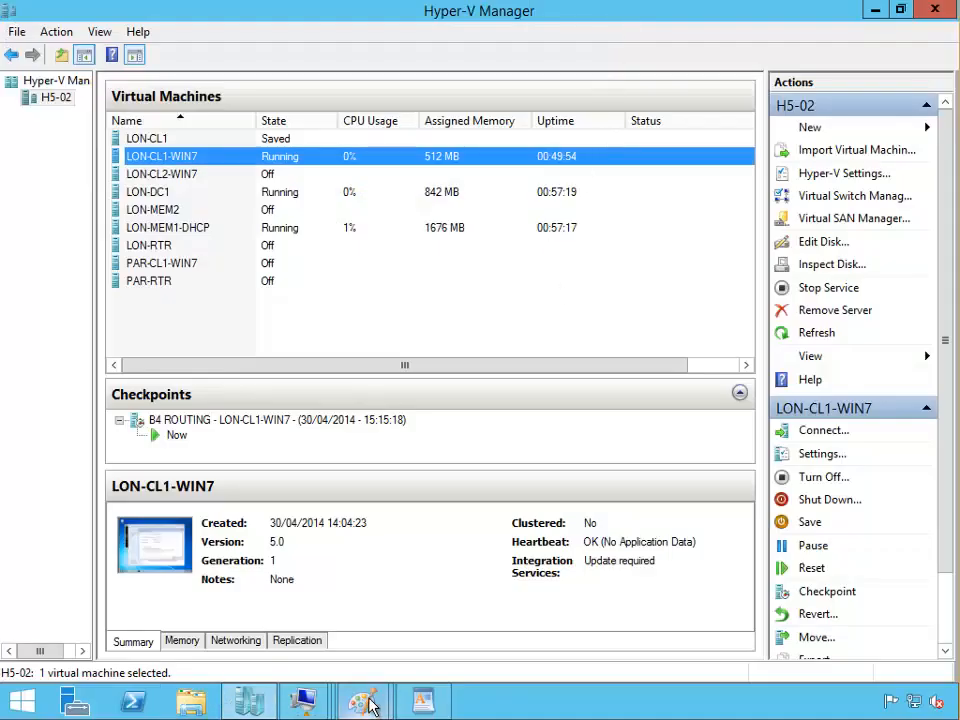
pyautogui.moveTo(364, 699)
pyautogui.click(489, 658)
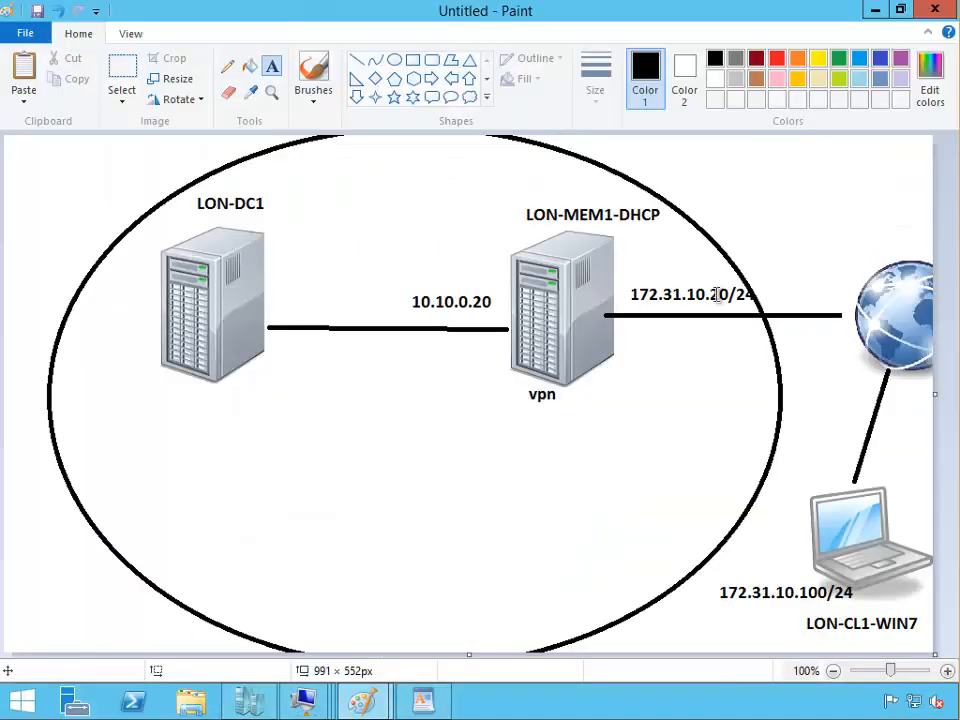
pyautogui.click(249, 699)
pyautogui.doubleClick(182, 156)
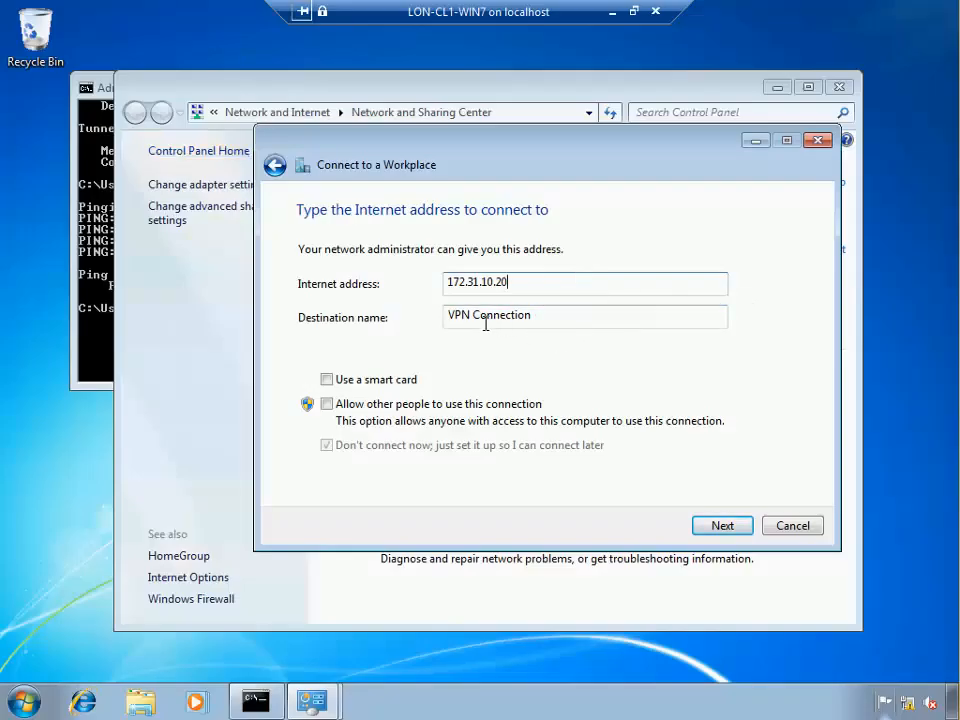
pyautogui.moveTo(475, 320); pyautogui.dragTo(586, 318)
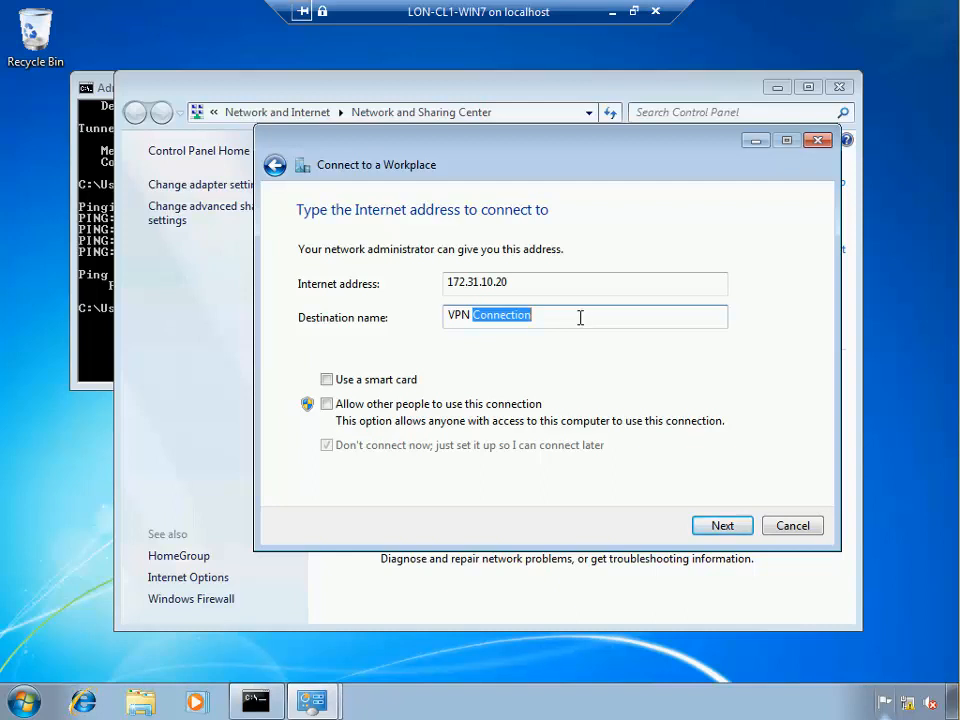
pyautogui.write('W')
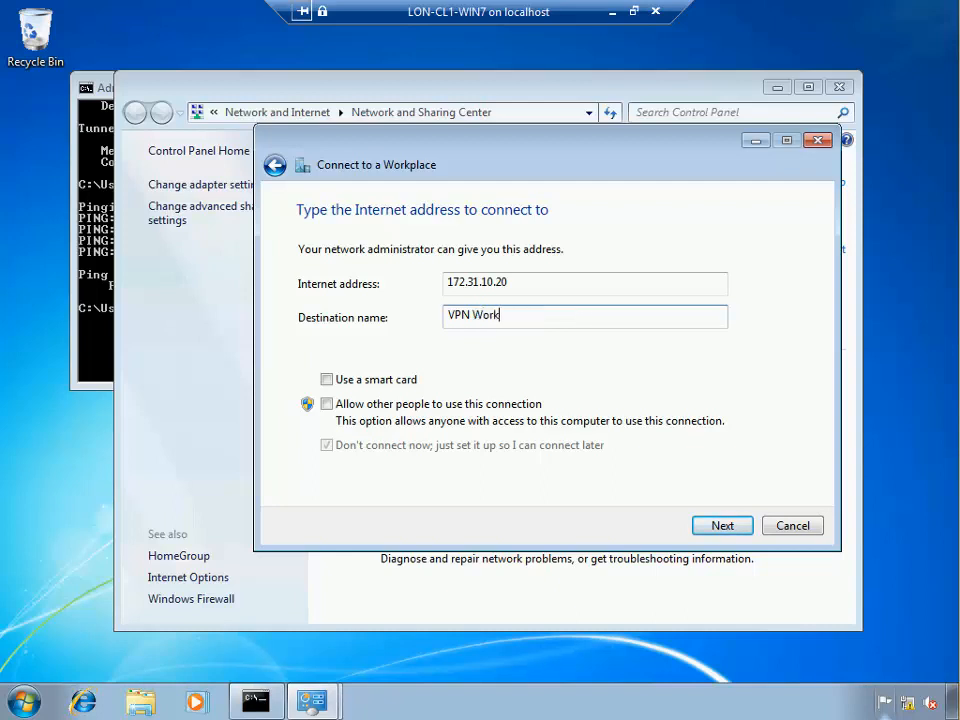
pyautogui.write('ork')
# Create the VPN Work connection with blank user name and password, then close the wizard
pyautogui.click(726, 526)
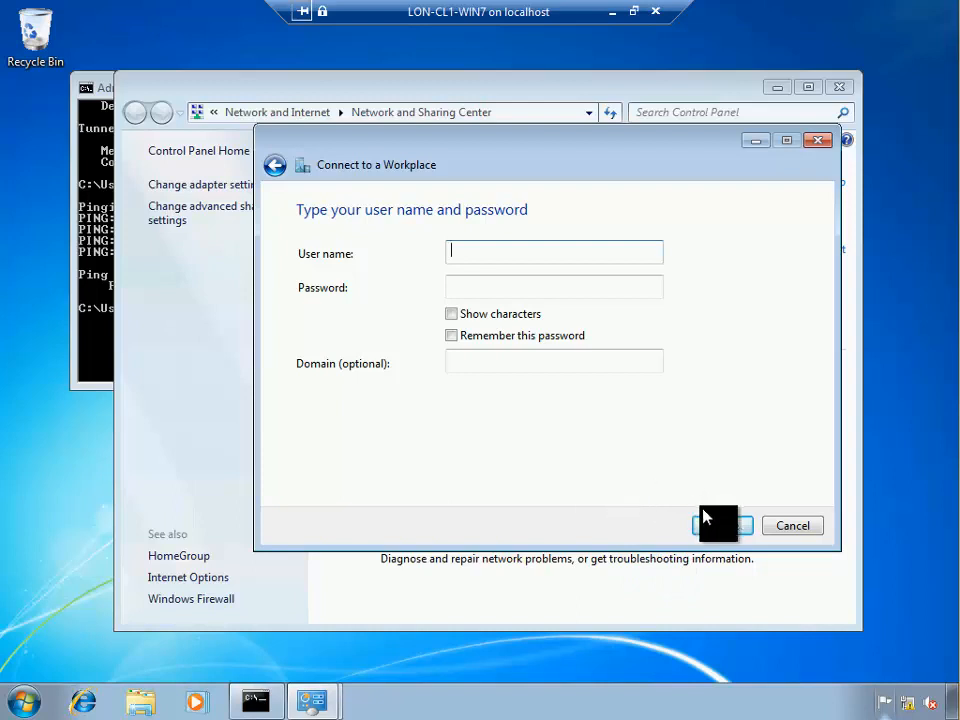
pyautogui.click(720, 528)
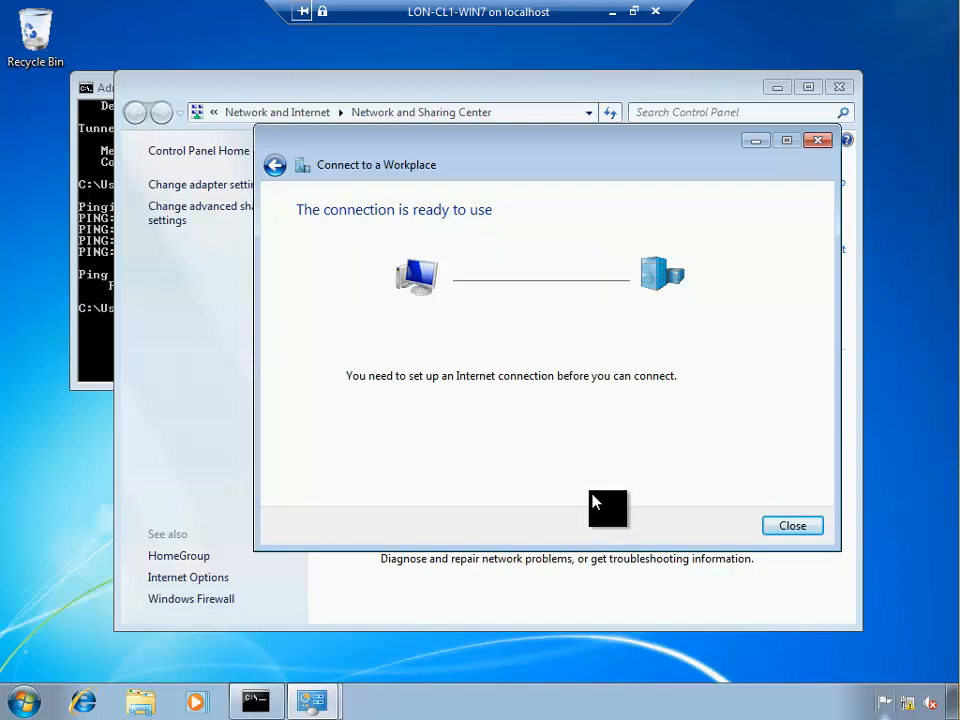
pyautogui.click(793, 524)
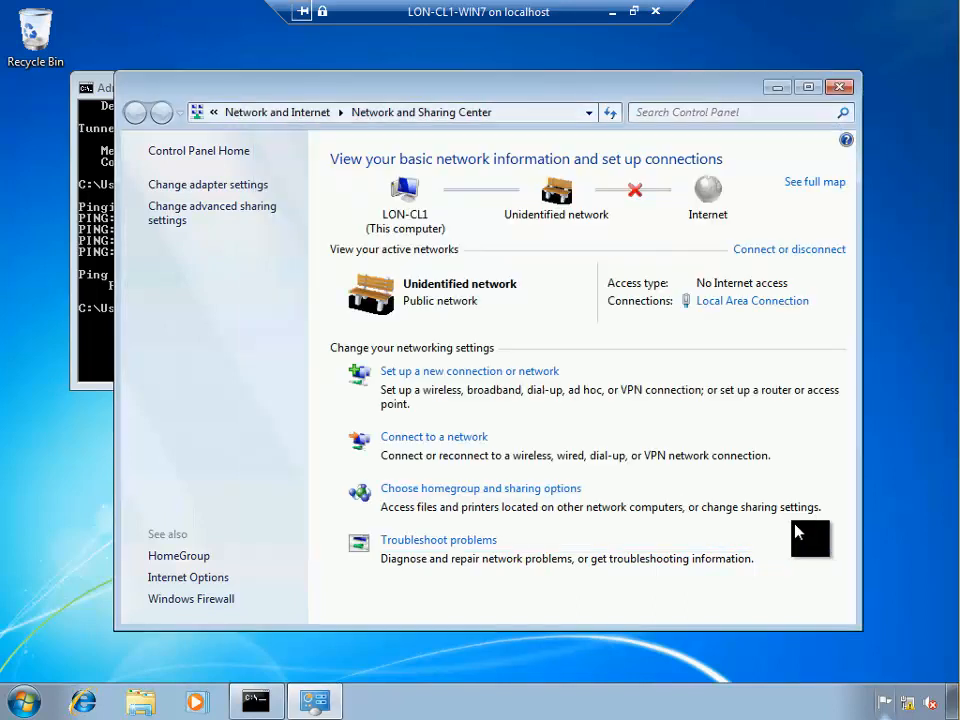
# Try connecting VPN Work as contoso\administrator with its password; it fails with Error 812
pyautogui.click(225, 190)
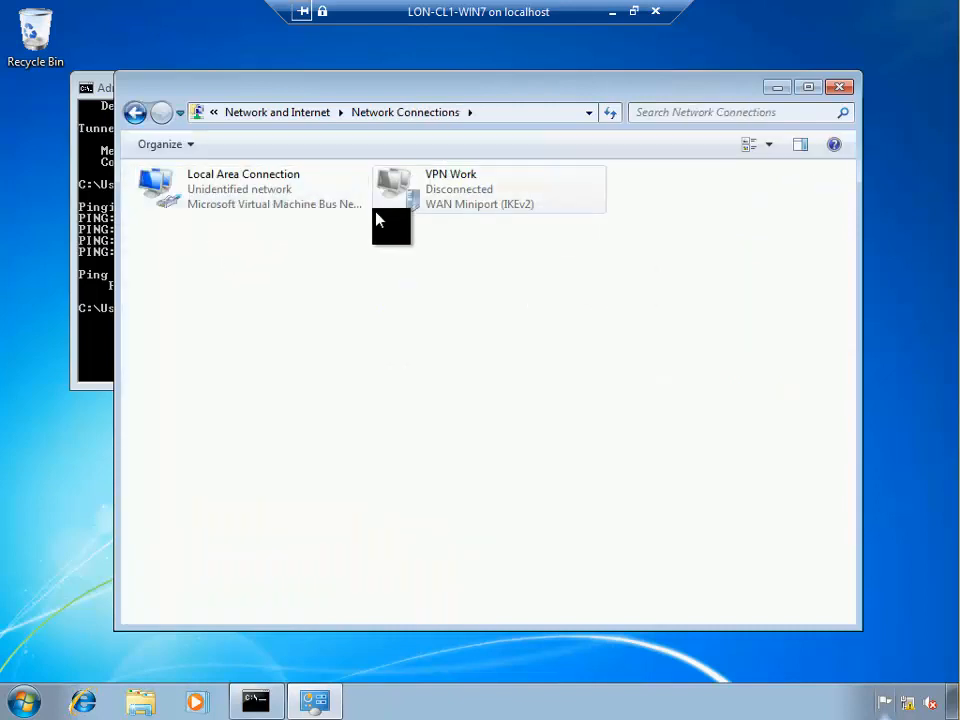
pyautogui.click(220, 210)
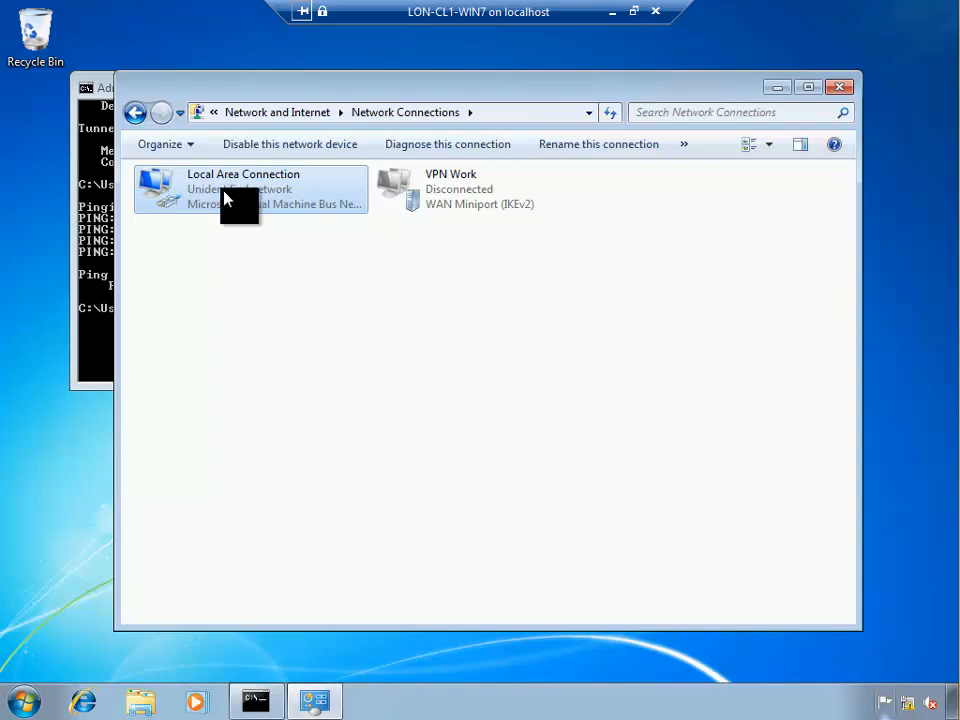
pyautogui.doubleClick(448, 213)
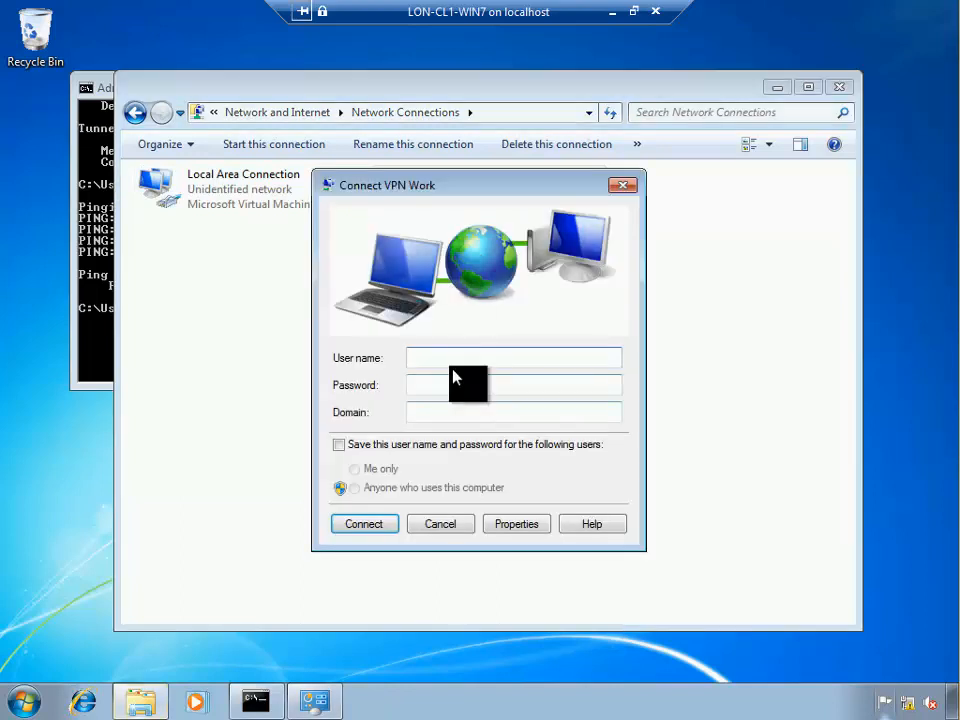
pyautogui.write('contoso')
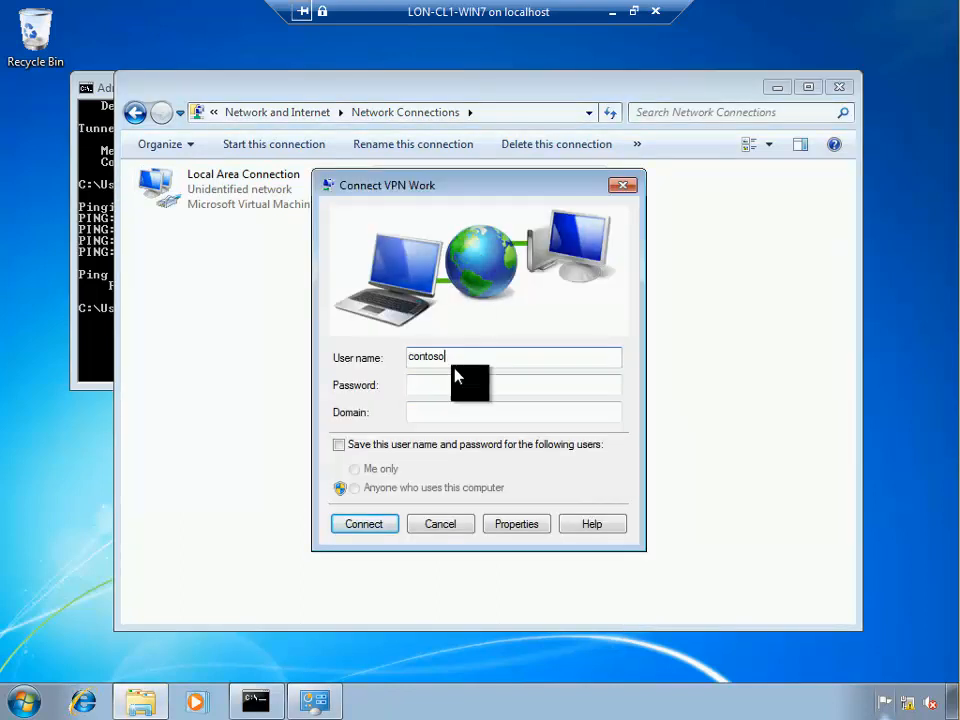
pyautogui.write('\\administrato')
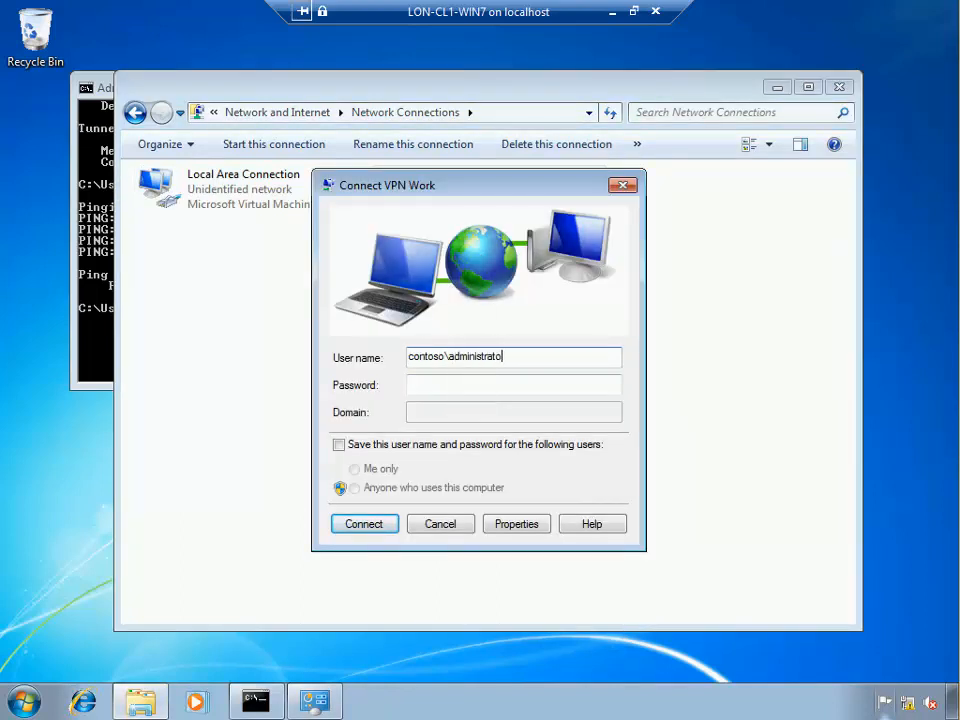
pyautogui.write('r')
pyautogui.press('Tab')
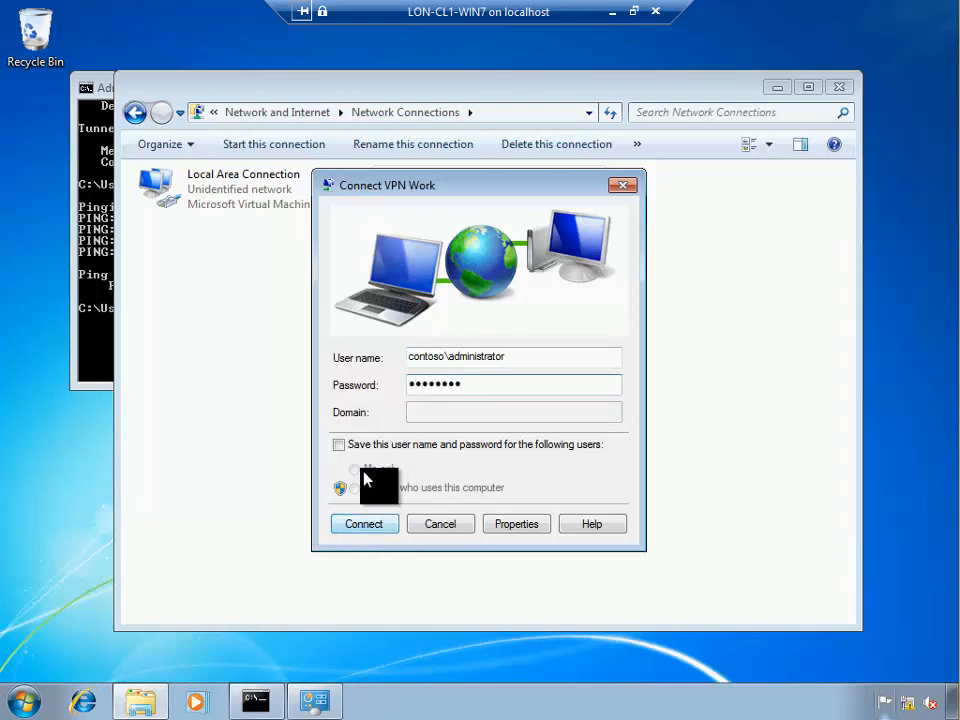
pyautogui.click(355, 524)
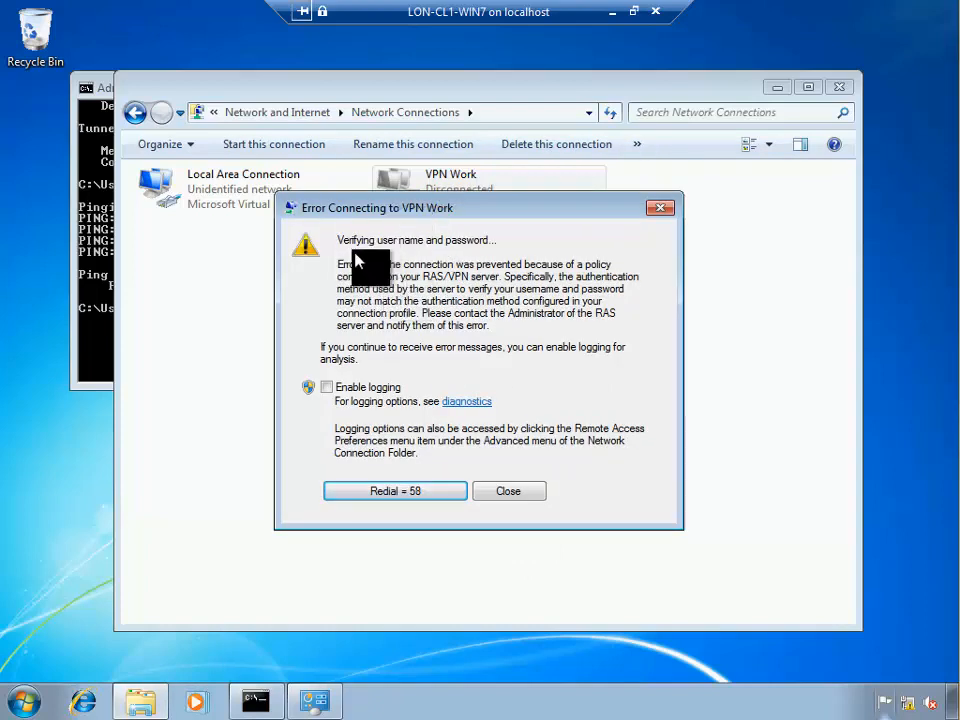
# Move the Error 812 message aside and minimize the client session to reach Hyper-V Manager
pyautogui.moveTo(395, 210); pyautogui.dragTo(401, 184)
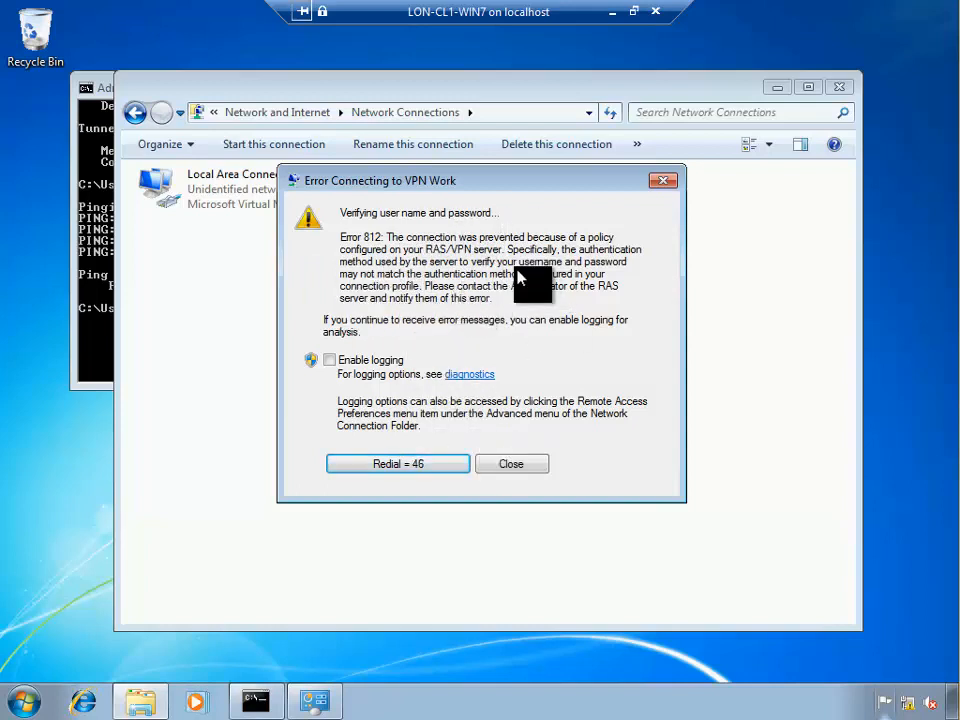
pyautogui.click(610, 13)
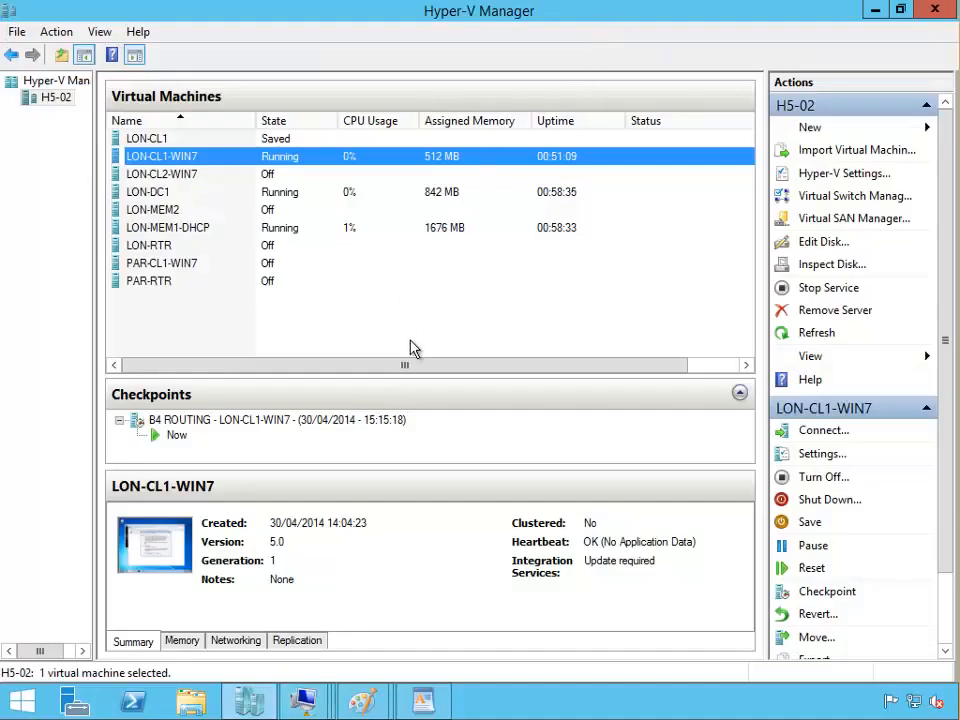
pyautogui.click(158, 196)
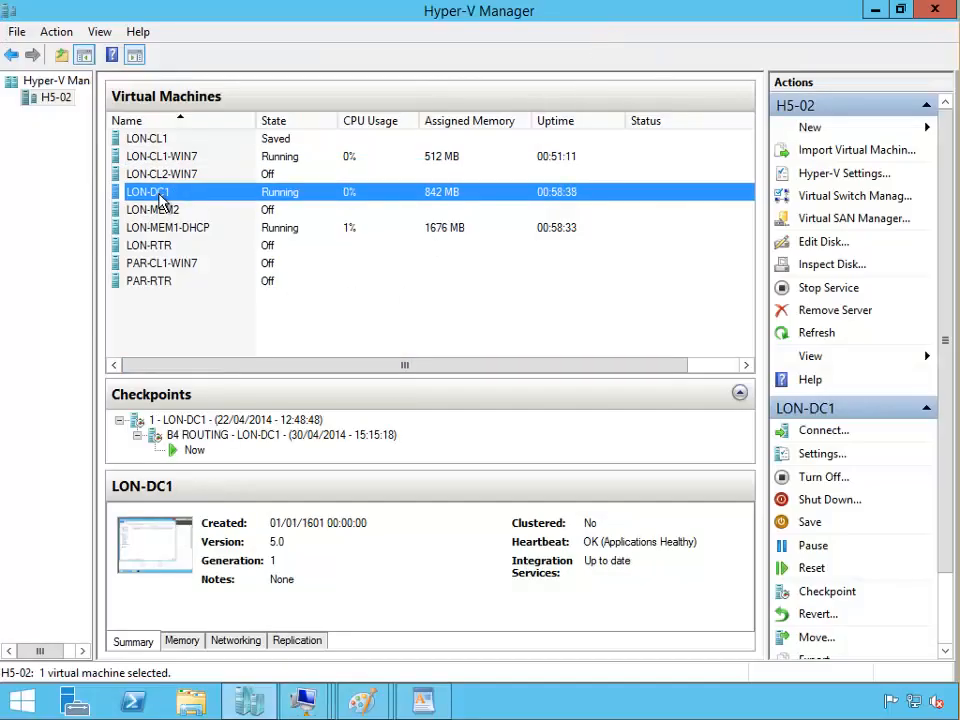
# Open the LON-DC1 console, unlock it with the administrator password, and bring up Server Manager
pyautogui.doubleClick(160, 200)
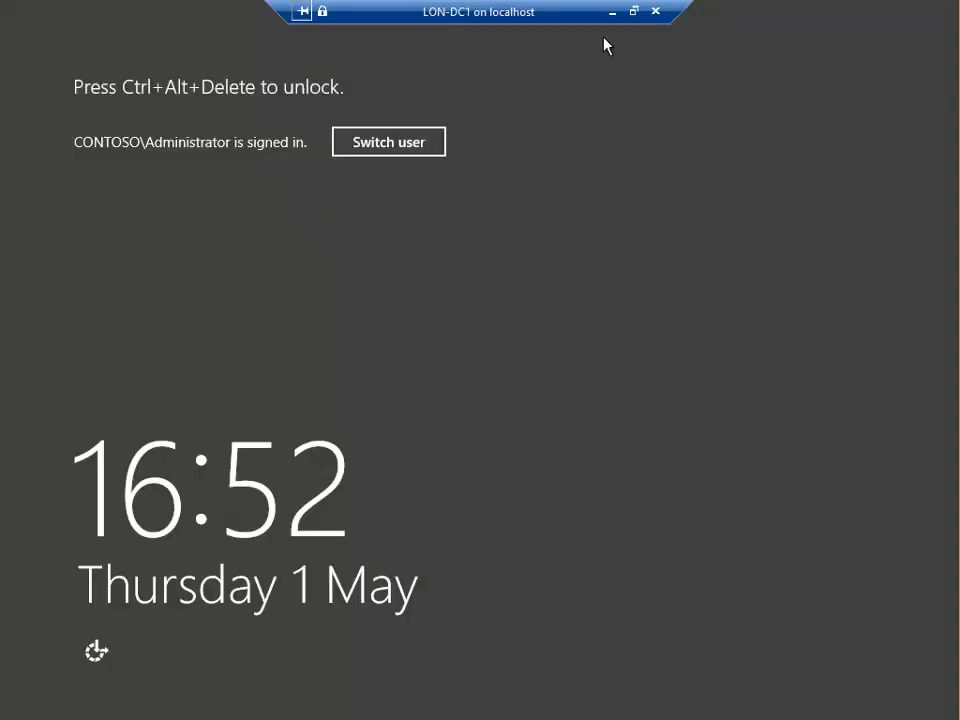
pyautogui.click(633, 12)
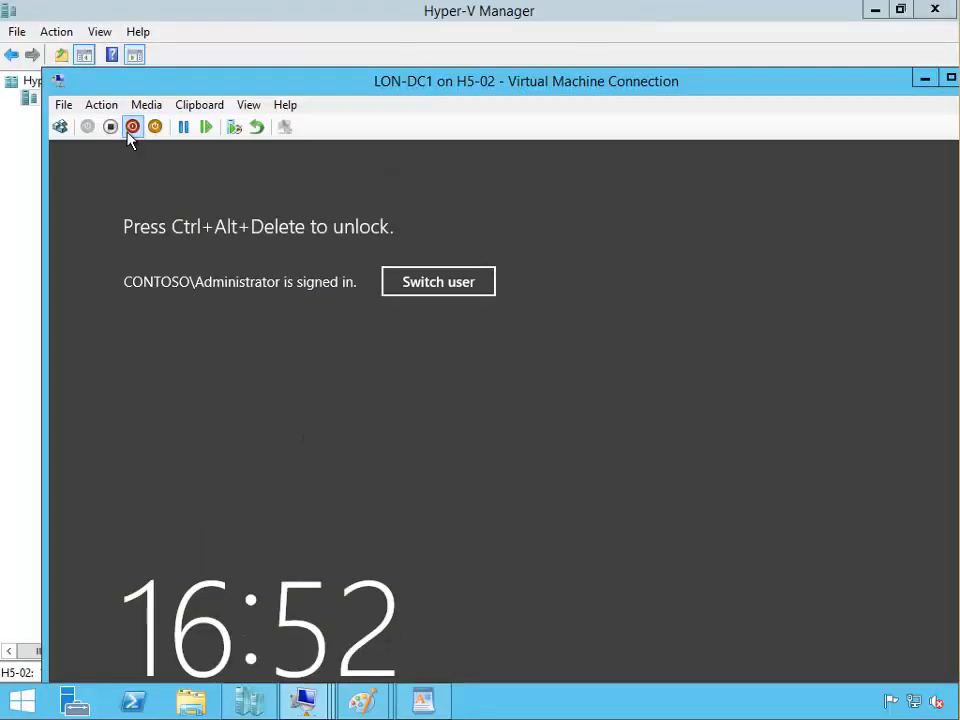
pyautogui.click(61, 127)
pyautogui.doubleClick(367, 85)
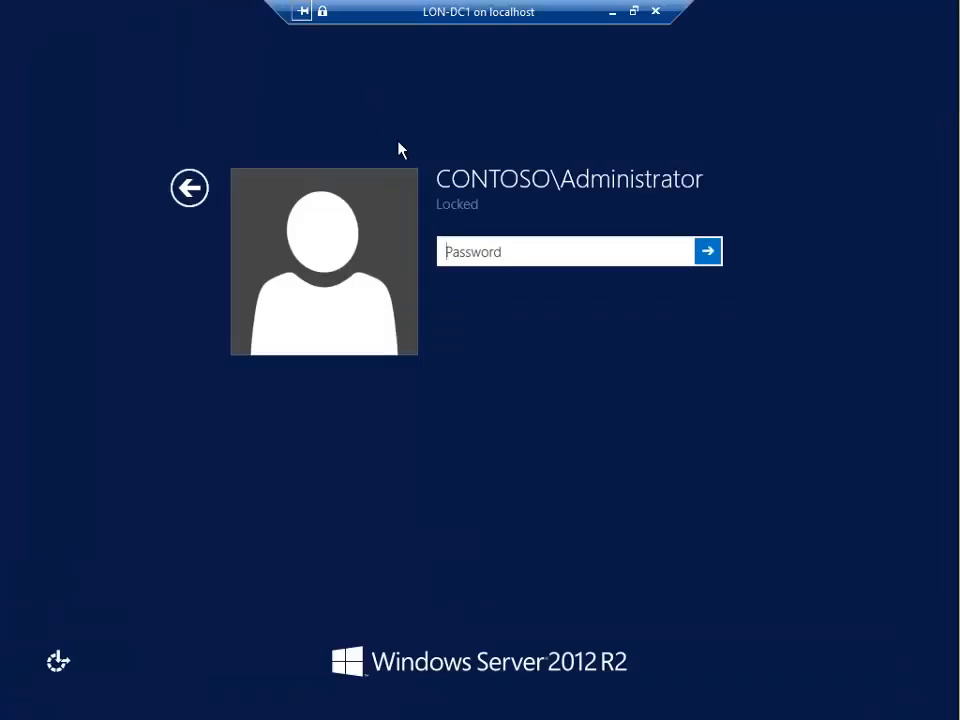
pyautogui.write('Pa')
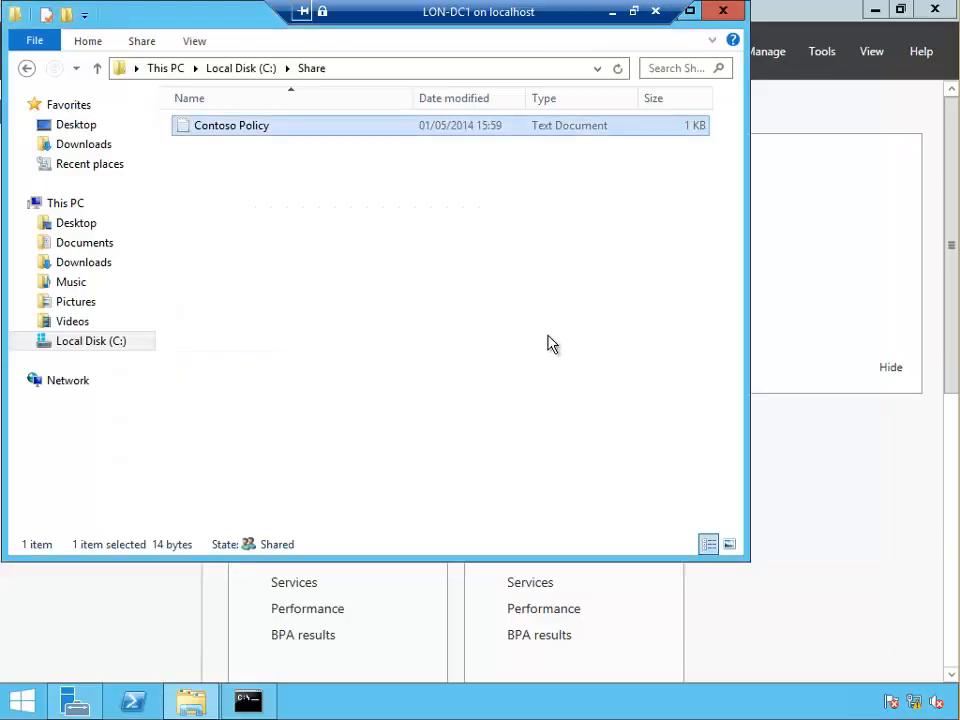
pyautogui.click(167, 649)
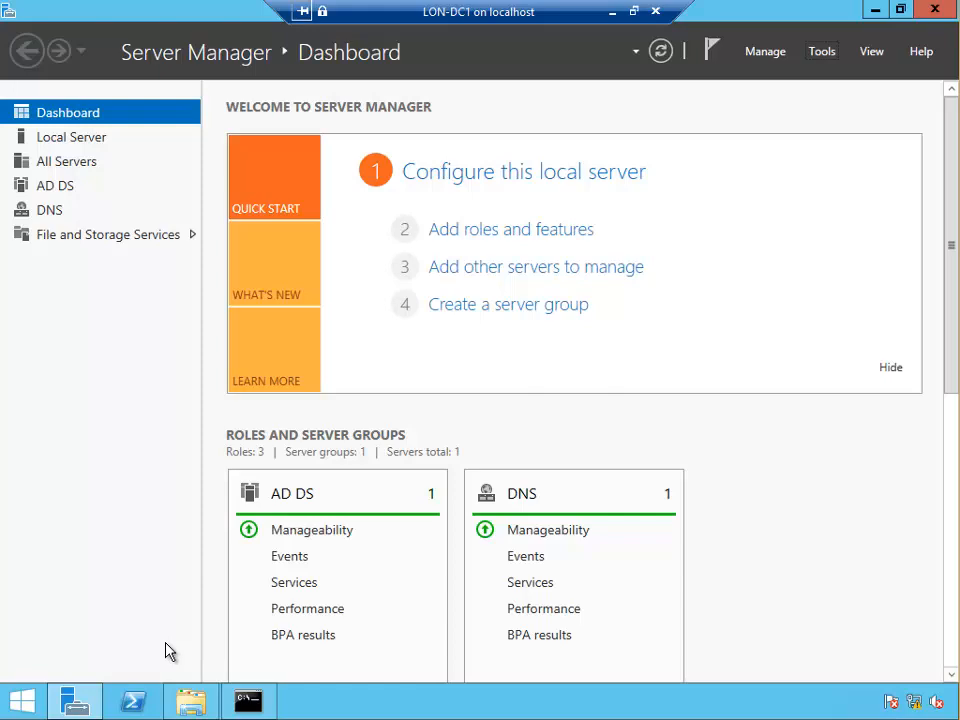
pyautogui.click(824, 52)
# Set the Administrator account's Dial-in network access permission to Allow access in Active Directory Users and Computers
pyautogui.click(783, 164)
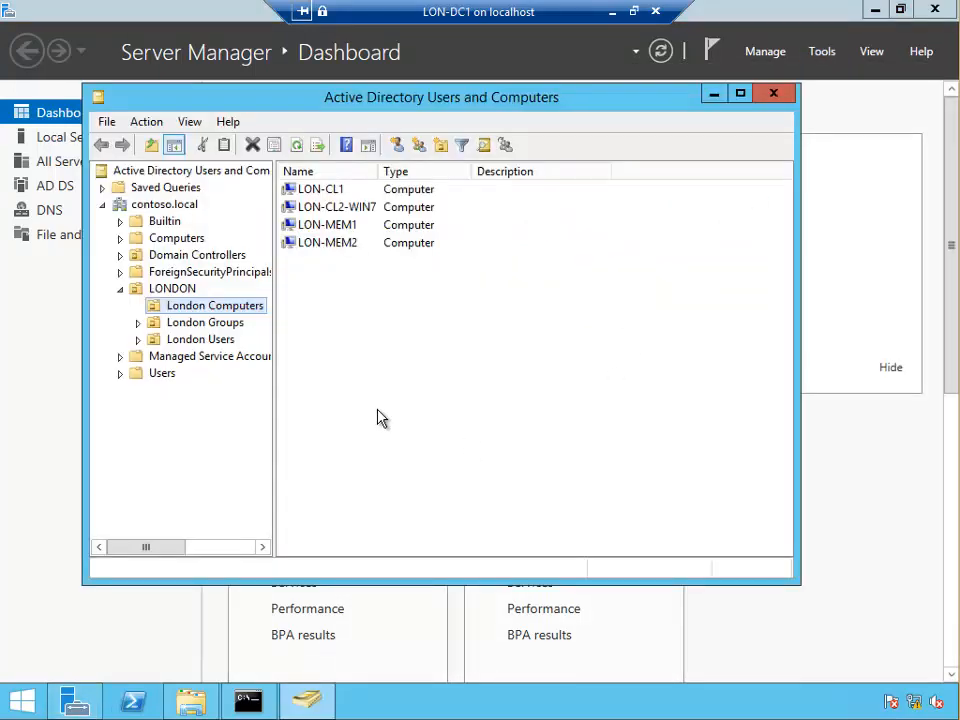
pyautogui.click(166, 374)
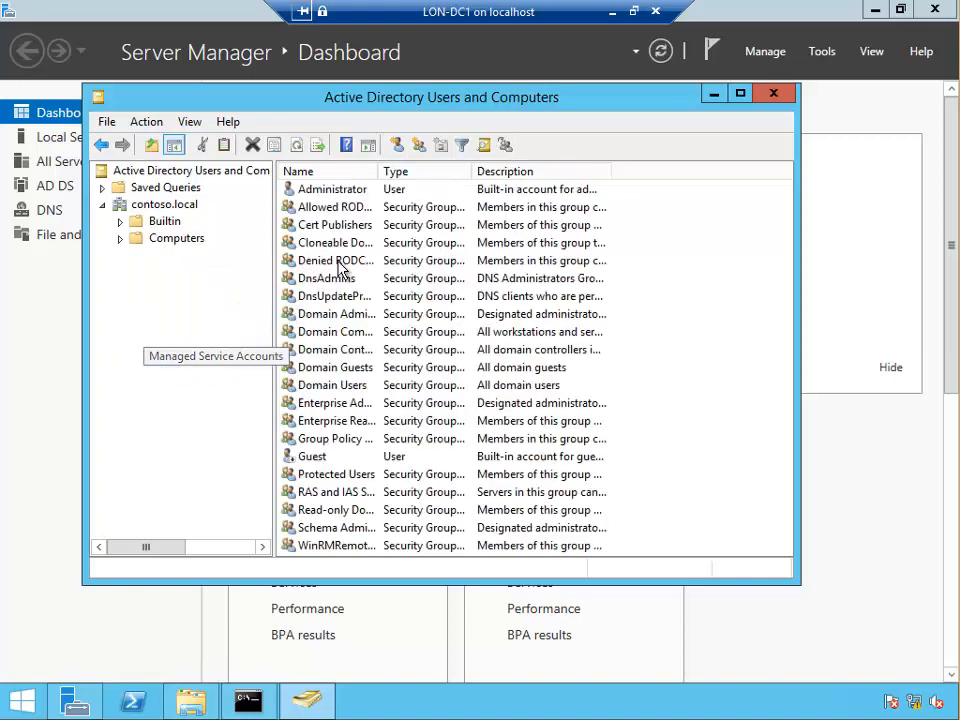
pyautogui.doubleClick(337, 190)
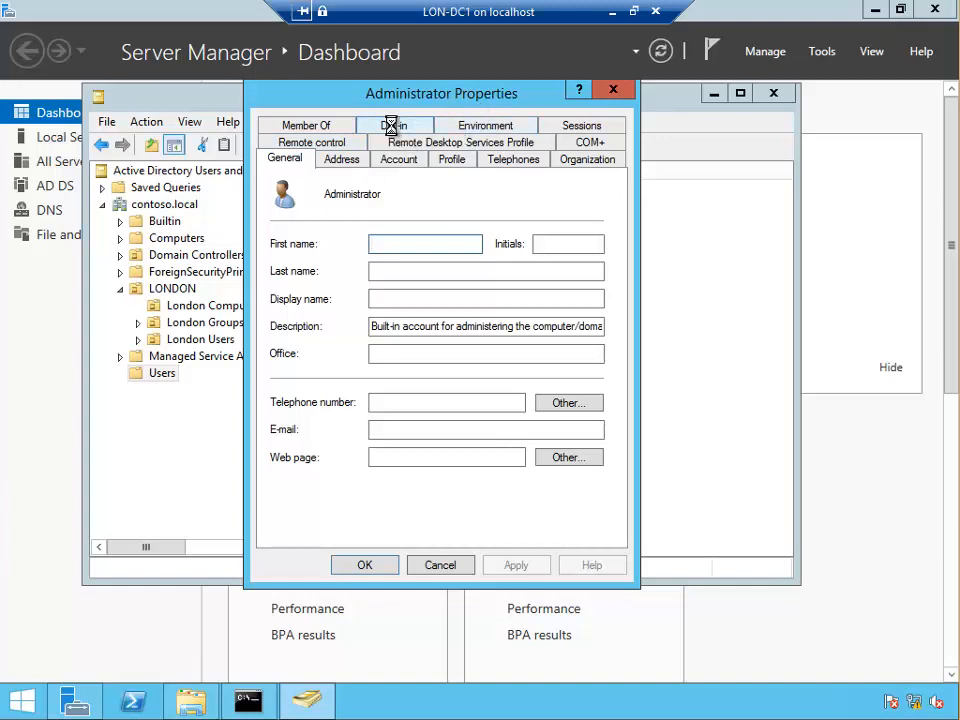
pyautogui.click(391, 126)
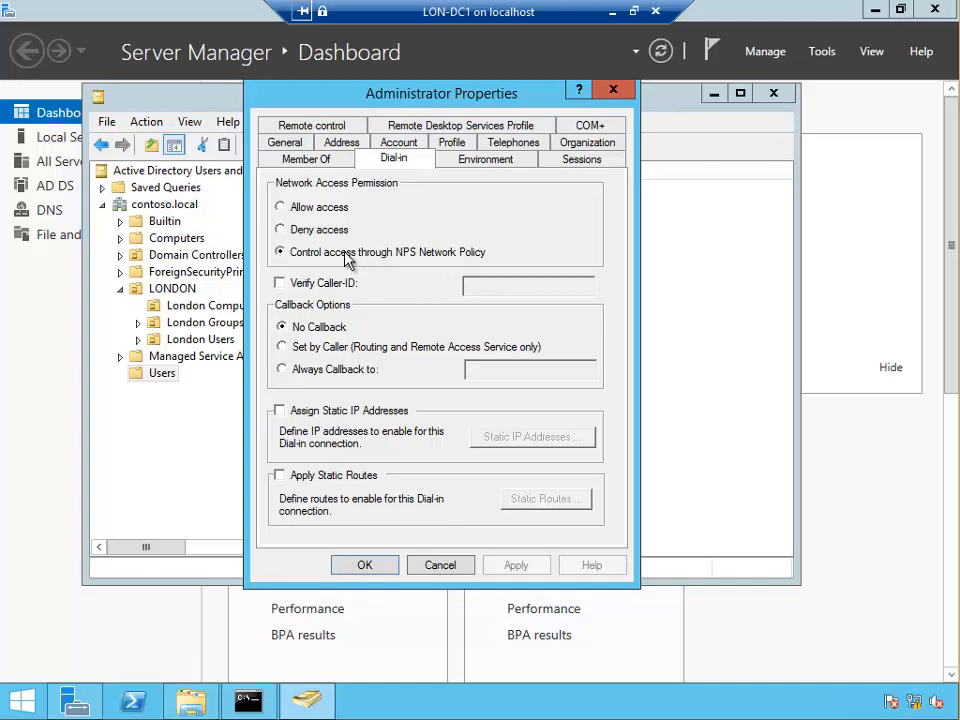
pyautogui.click(281, 208)
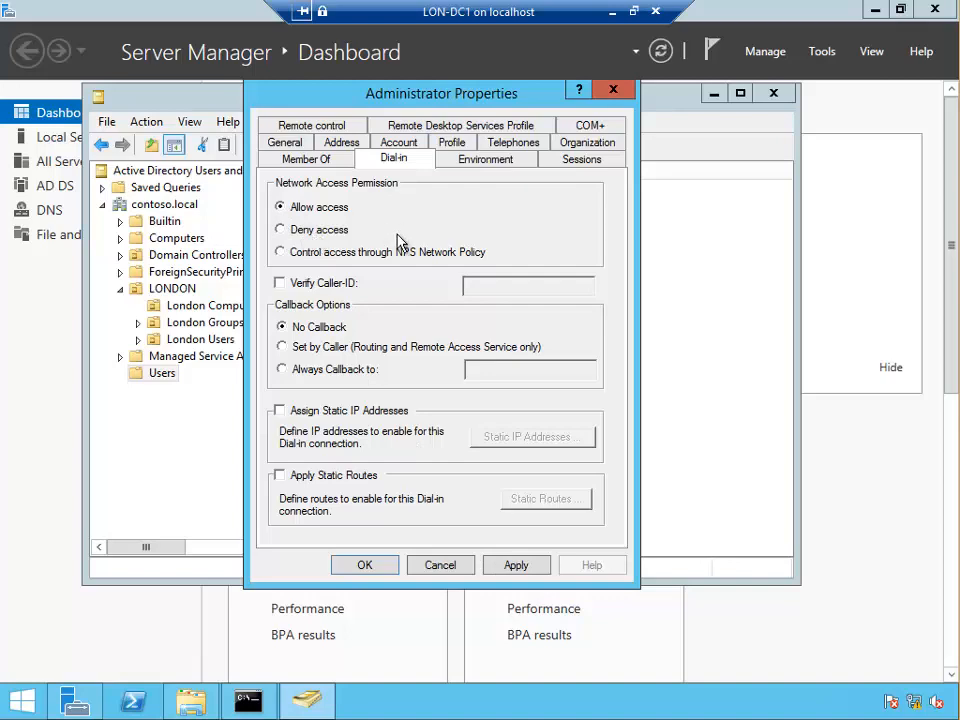
pyautogui.click(364, 564)
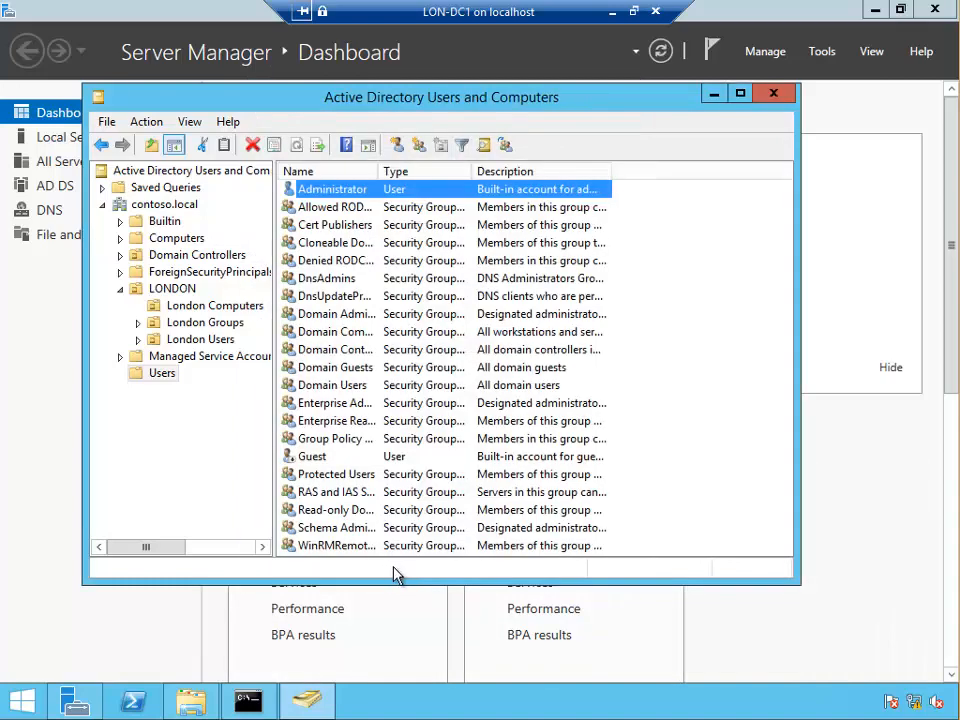
pyautogui.click(613, 13)
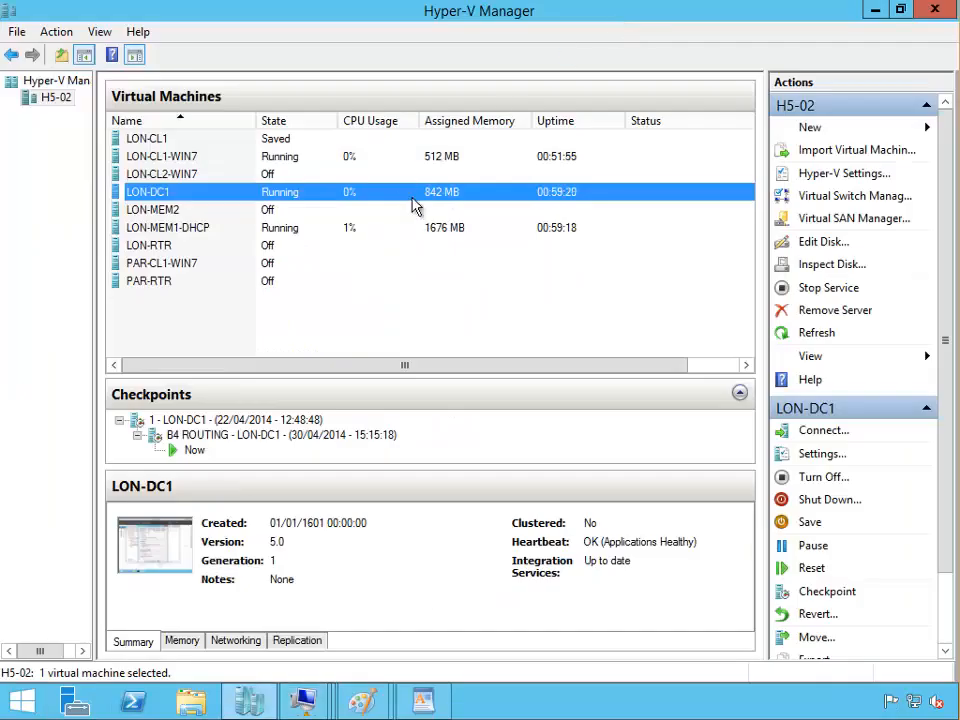
# Open the LON-CL1-WIN7 console and disconnect the VPN Work connection
pyautogui.click(147, 158)
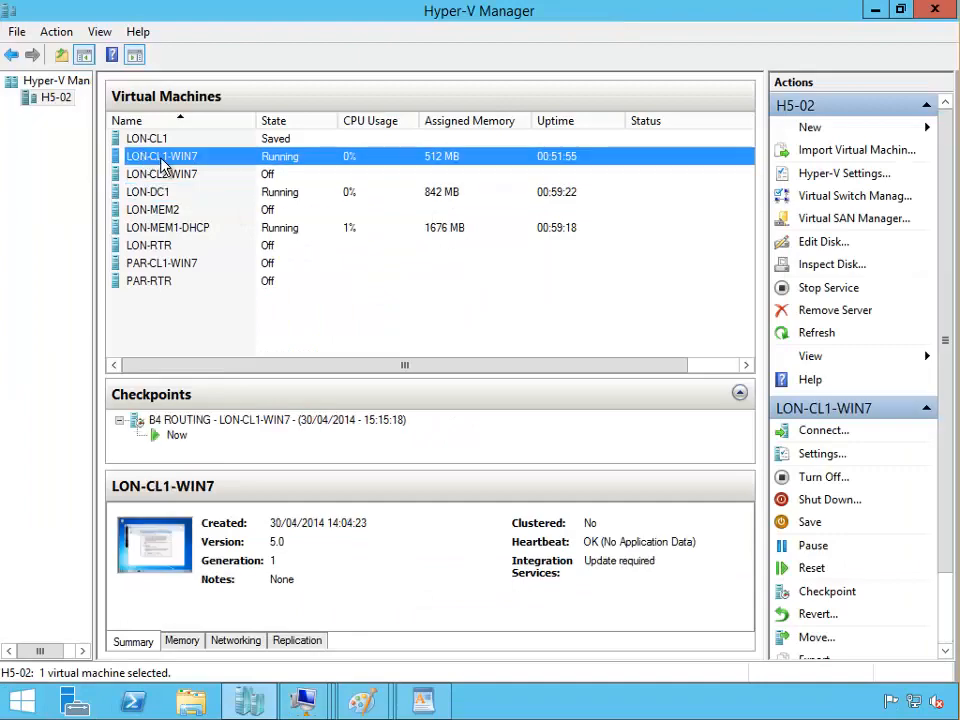
pyautogui.doubleClick(160, 157)
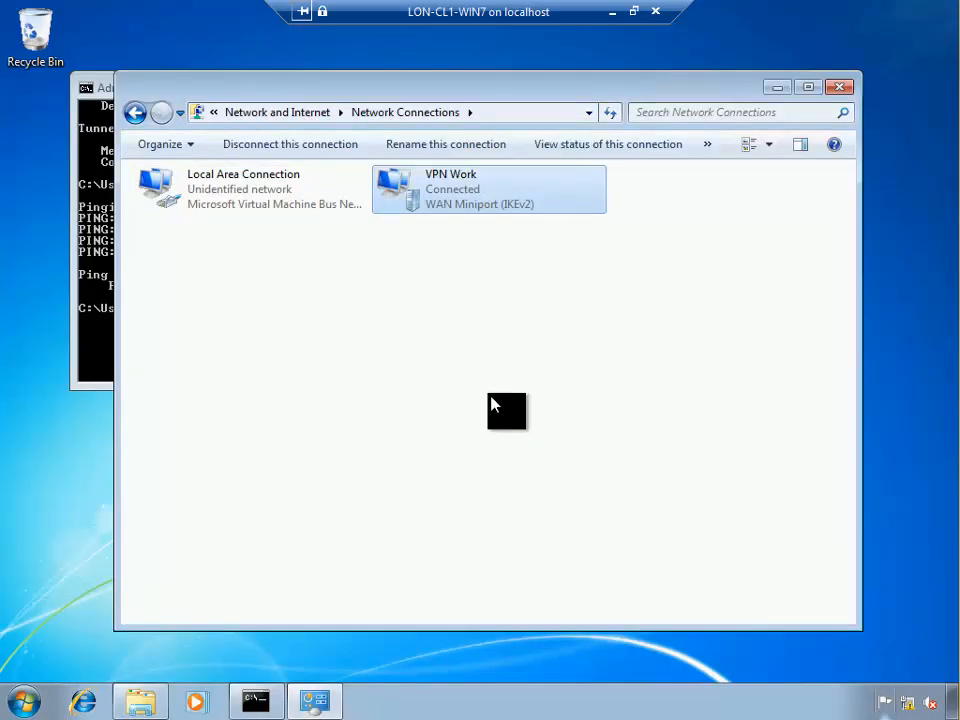
pyautogui.rightClick(417, 195)
pyautogui.click(452, 202)
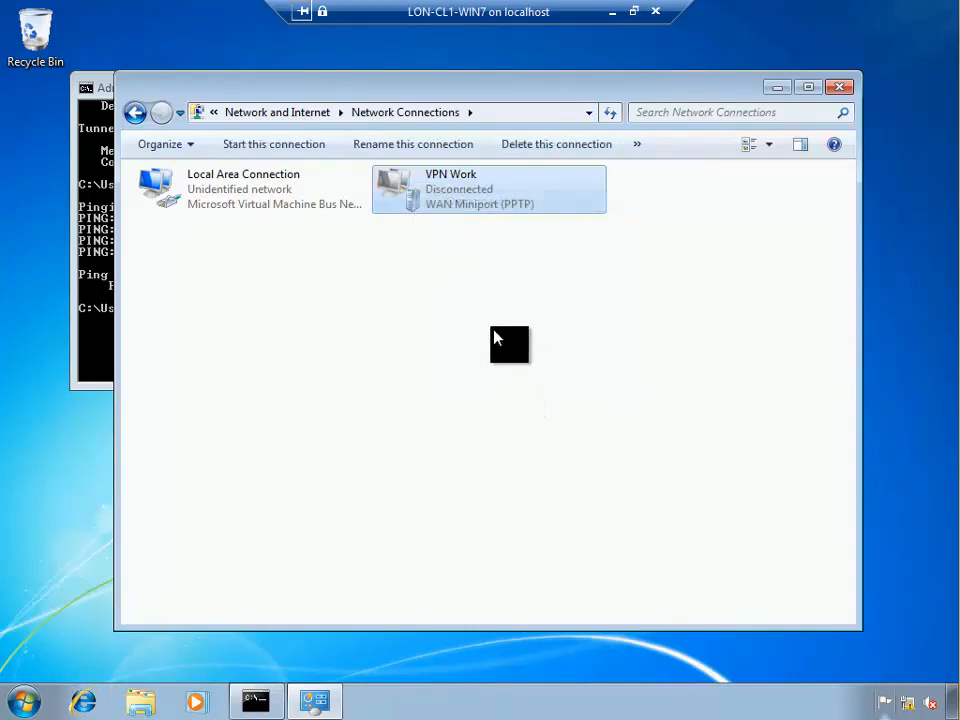
# Reconnect VPN Work with the account password so it shows connected to contoso.local
pyautogui.rightClick(426, 193)
pyautogui.click(460, 203)
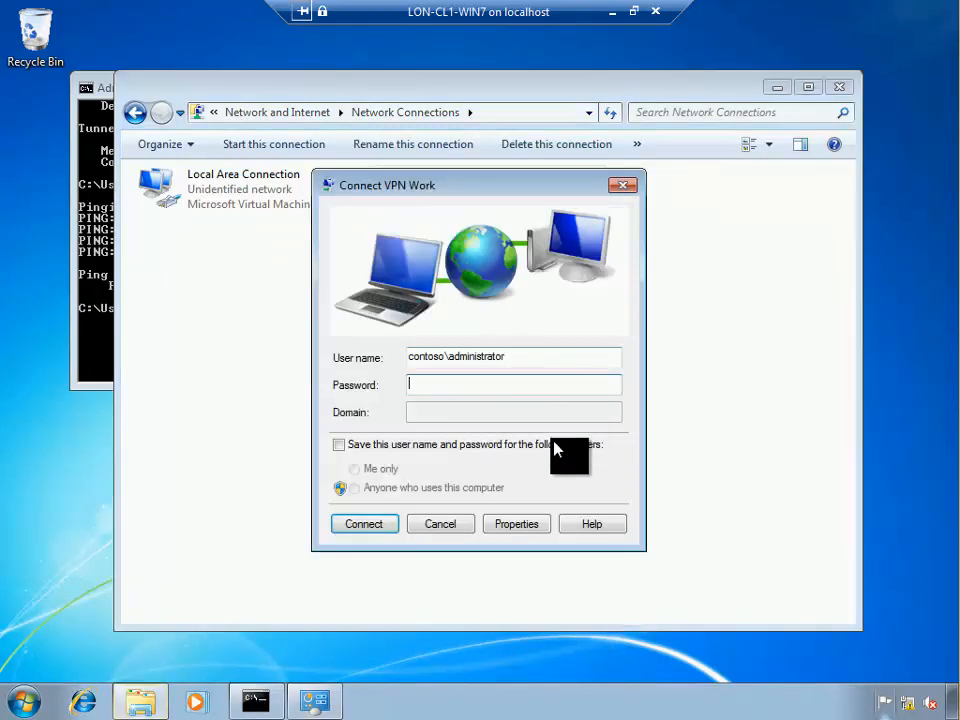
pyautogui.click(483, 384)
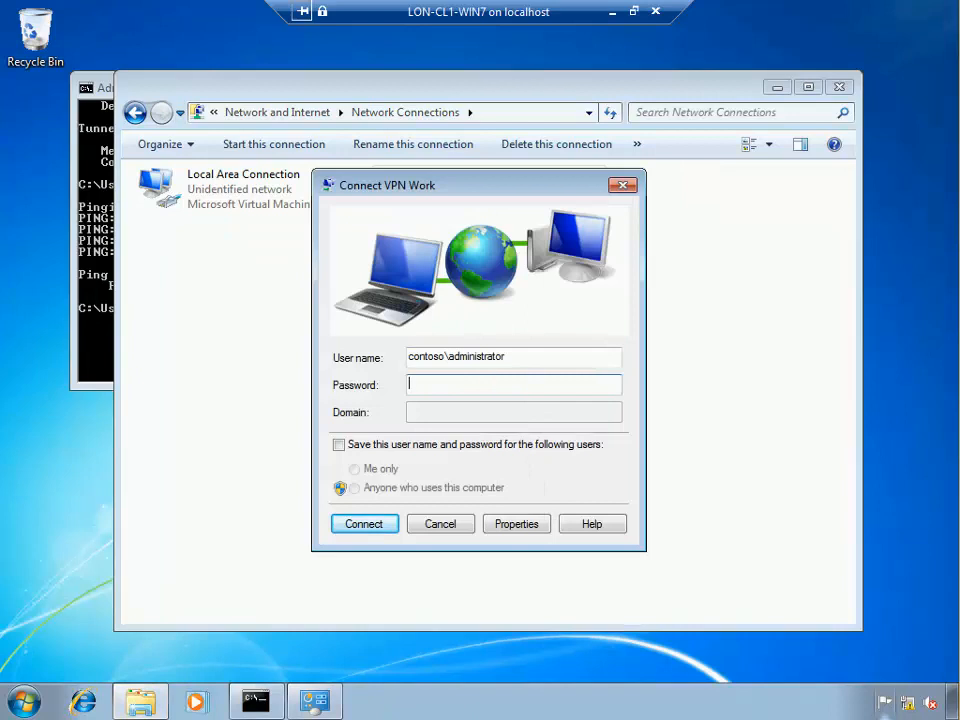
pyautogui.write('••••••••')
pyautogui.press('Return')
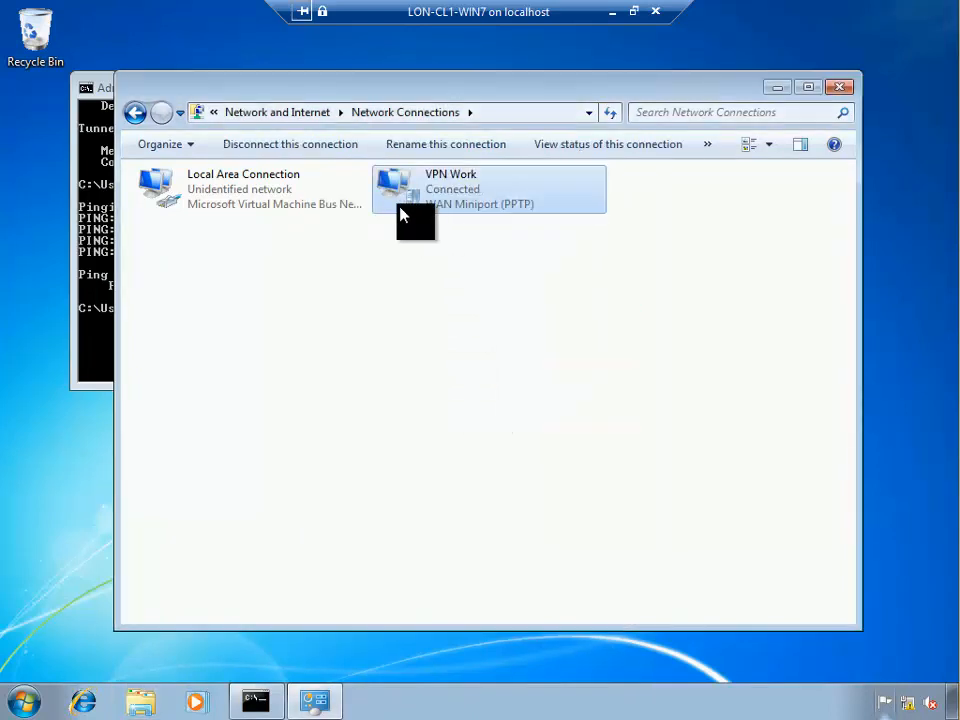
pyautogui.click(443, 290)
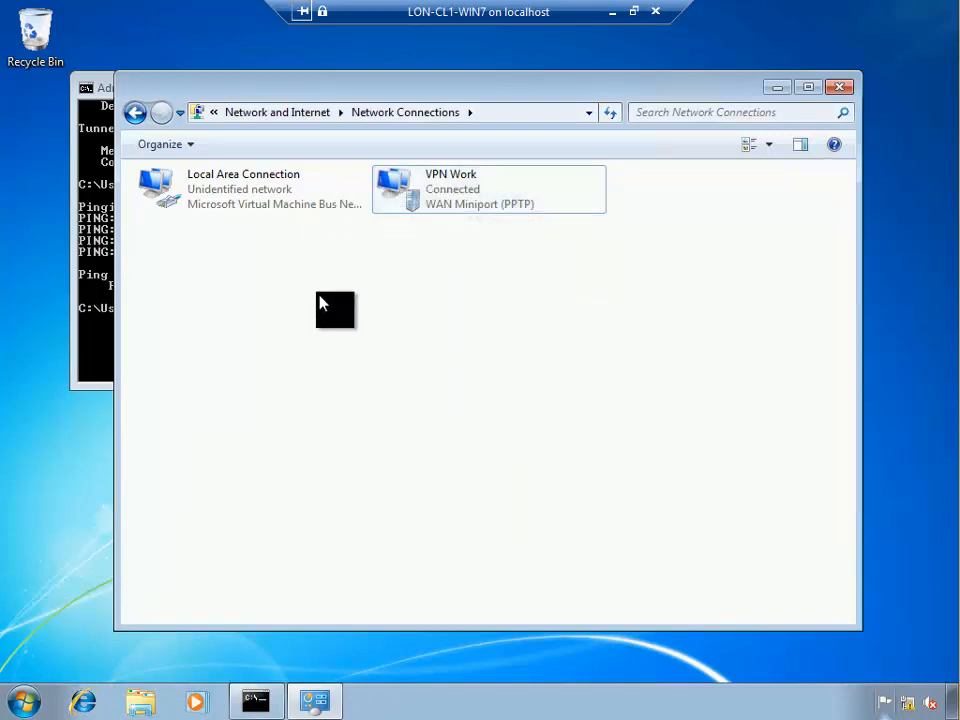
pyautogui.click(443, 209)
pyautogui.rightClick(442, 206)
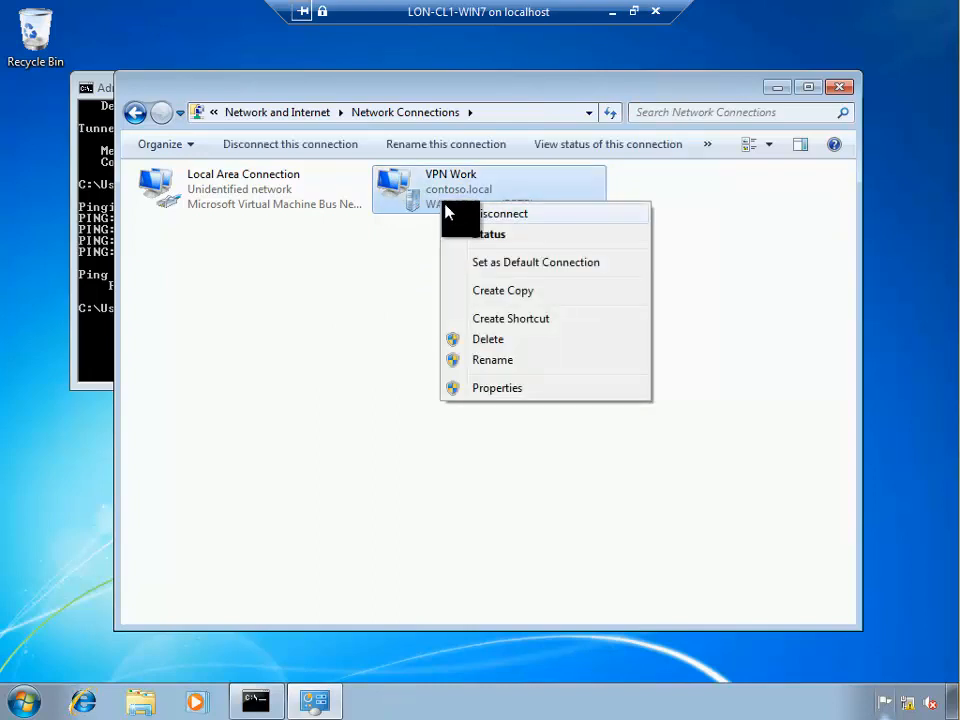
pyautogui.click(456, 234)
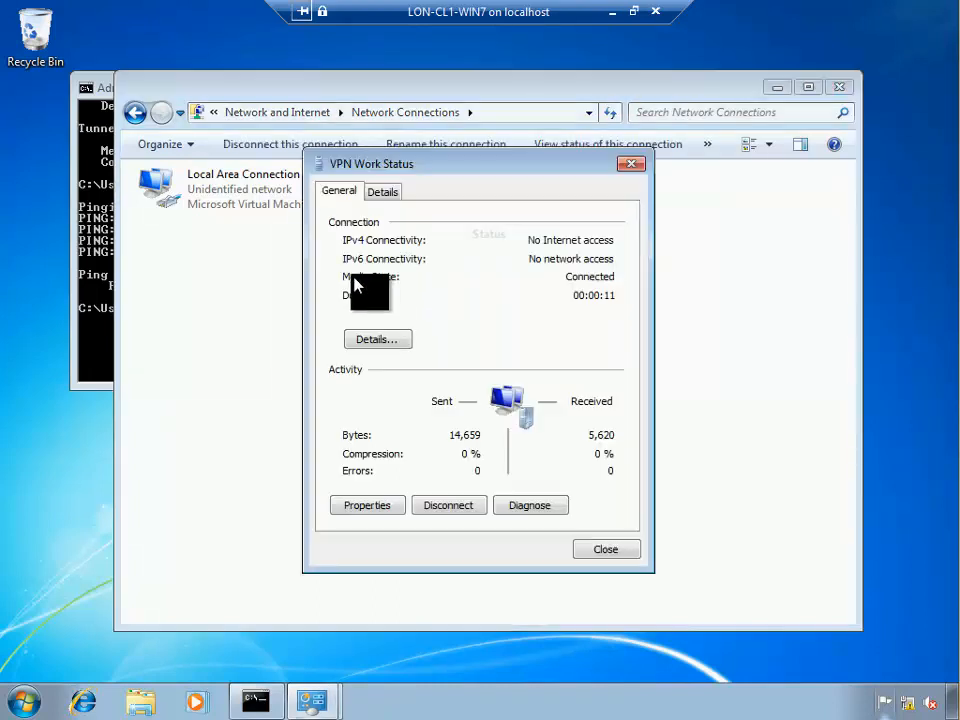
pyautogui.click(382, 192)
pyautogui.moveTo(470, 158); pyautogui.dragTo(430, 120)
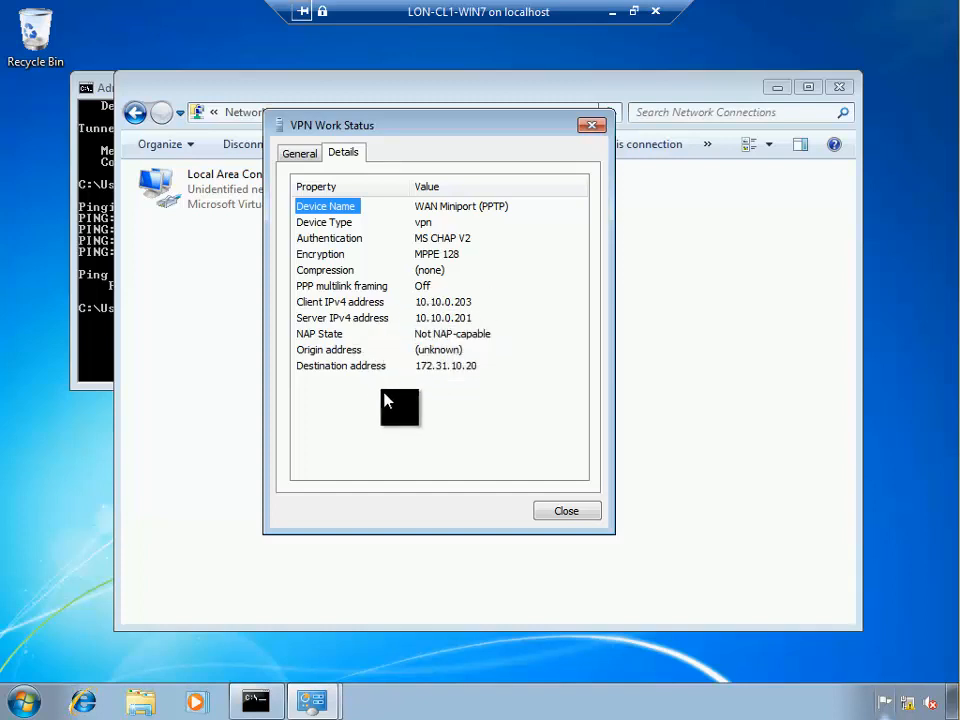
pyautogui.click(565, 511)
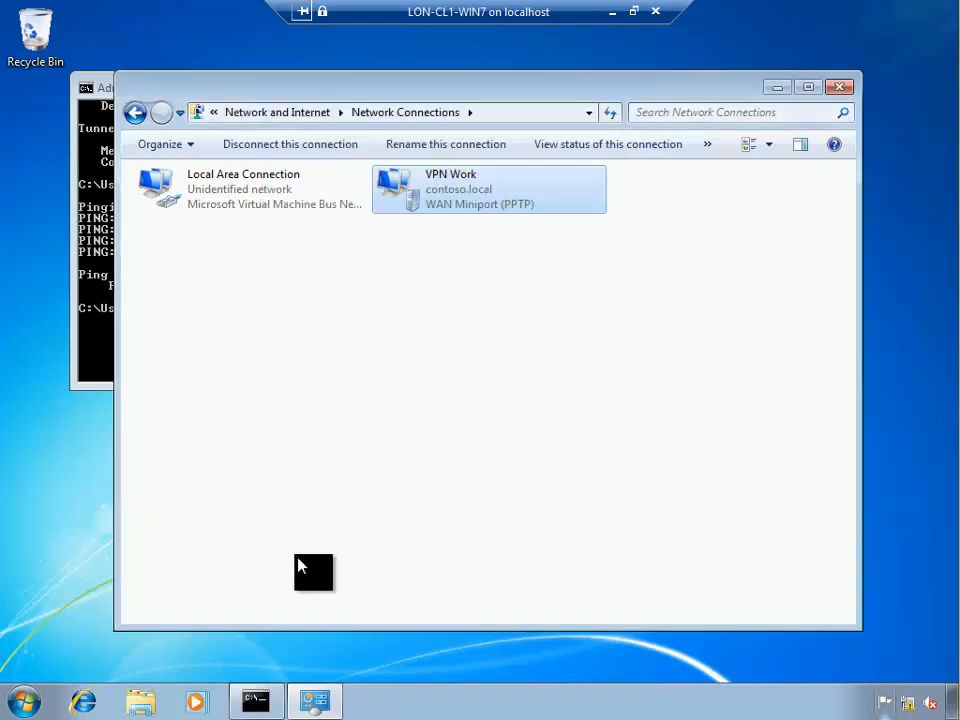
# Ping 10.10.0.10 from the Command Prompt to confirm it answers over the VPN
pyautogui.click(96, 319)
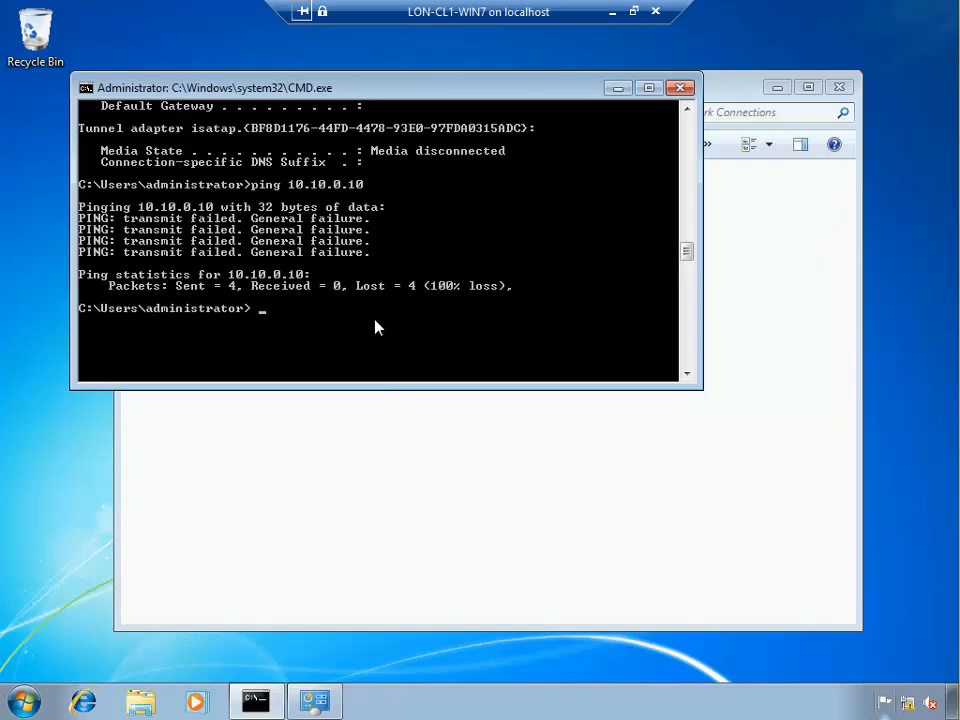
pyautogui.write('ping 10.10.0.10')
pyautogui.press('Return')
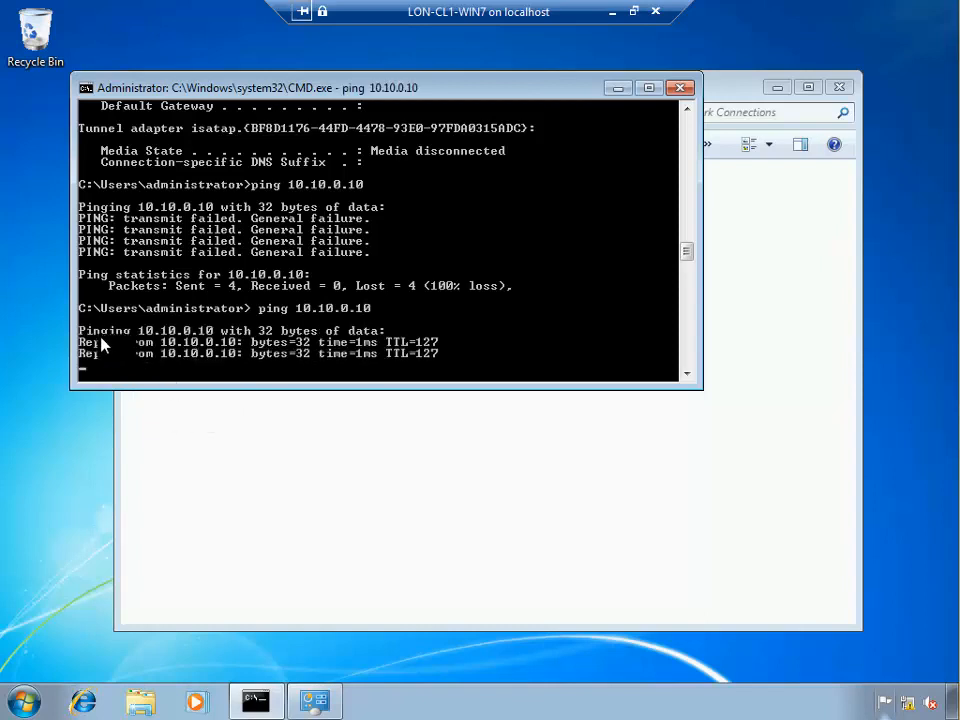
pyautogui.rightClick(102, 345)
pyautogui.click(133, 352)
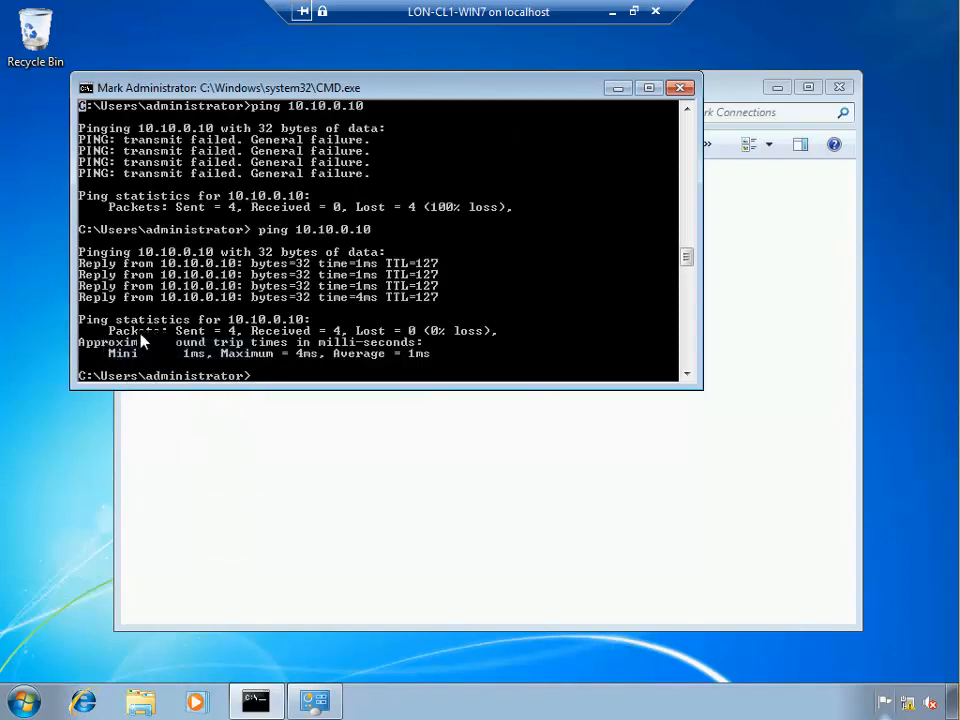
# Open the Contoso Policy document from \\lon-dc1\share, then close it, the folder and the command window
pyautogui.click(28, 698)
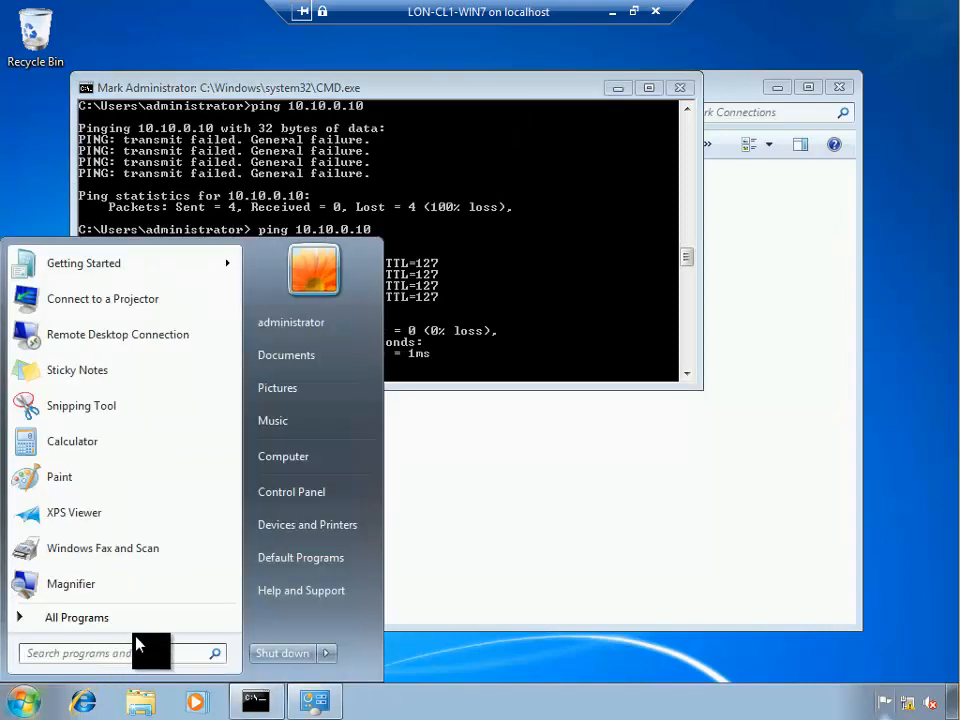
pyautogui.write('\\\\')
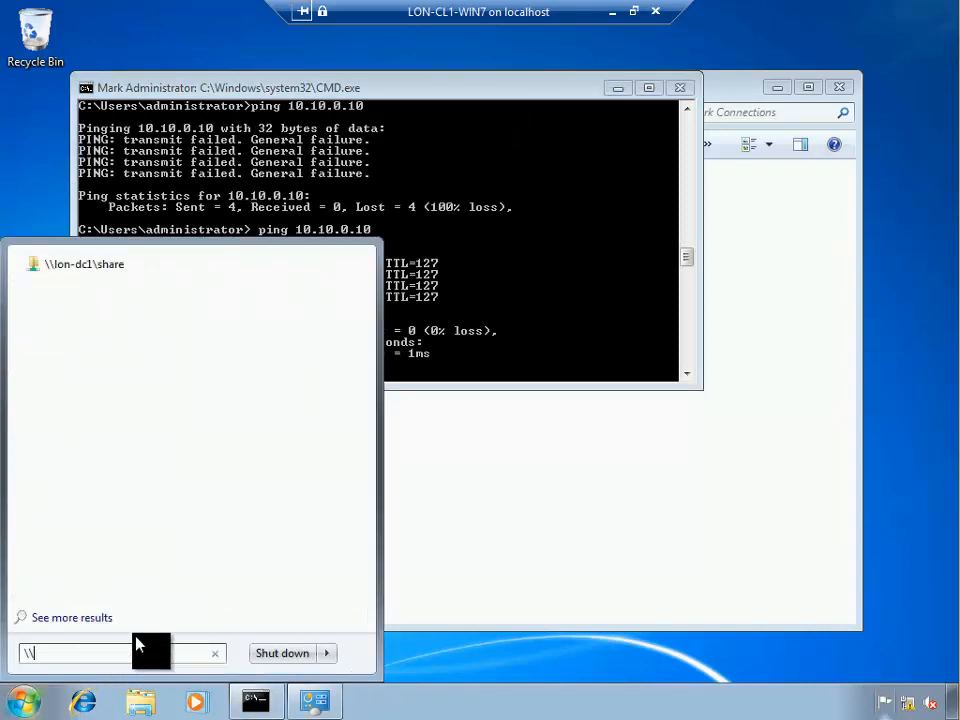
pyautogui.click(103, 265)
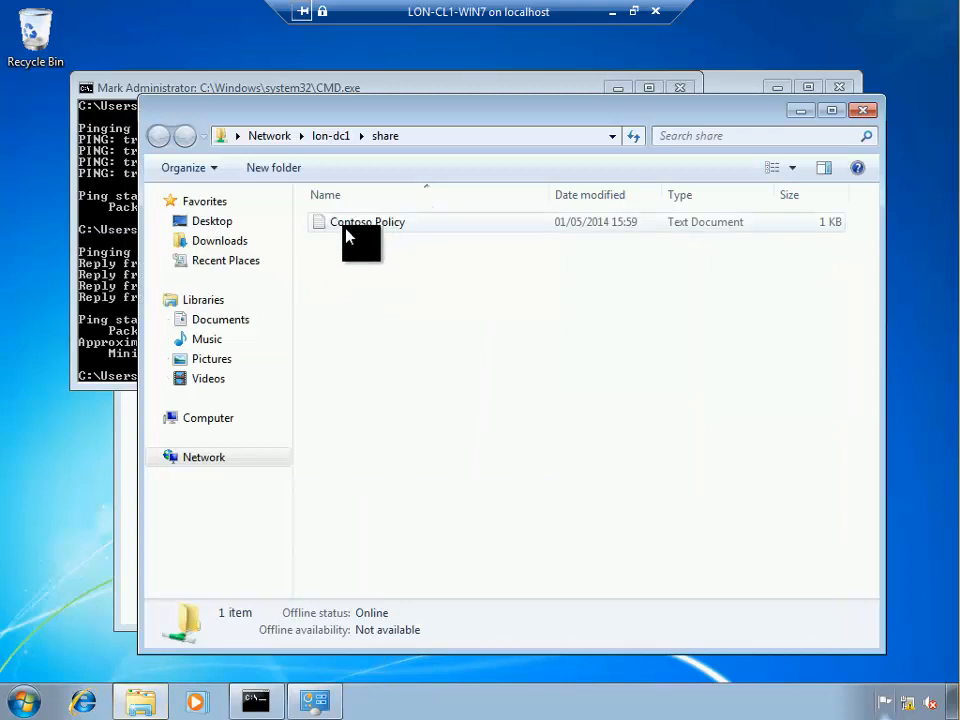
pyautogui.doubleClick(362, 223)
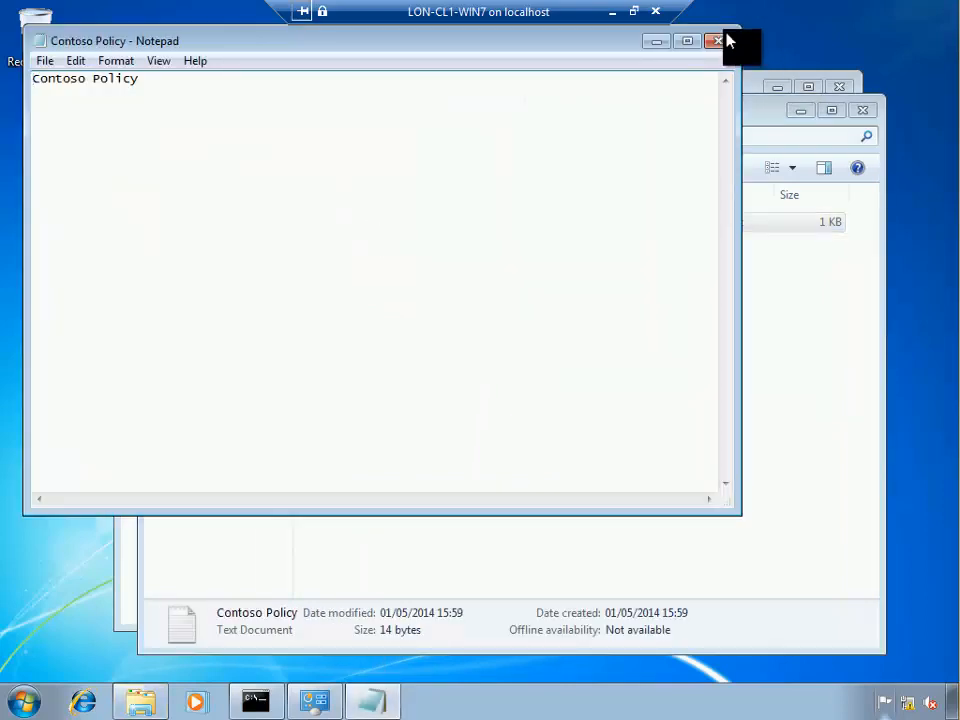
pyautogui.click(724, 38)
pyautogui.click(862, 109)
pyautogui.click(690, 88)
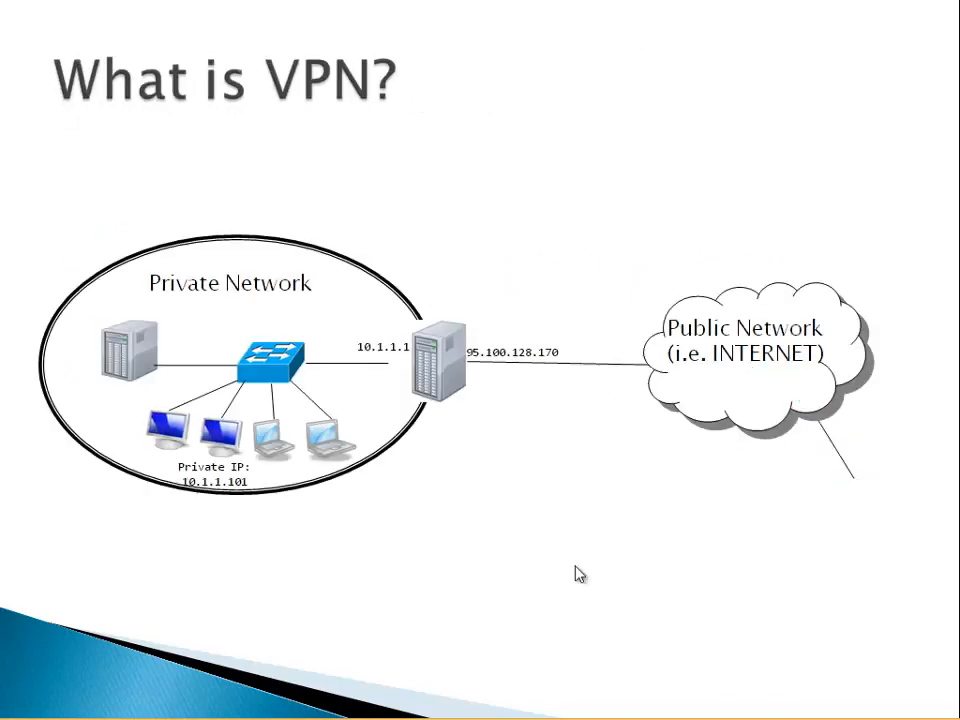
# Step through the What is VPN? animation until the tunnel and laptop IP 10.1.1.102 appear
pyautogui.click(579, 569)
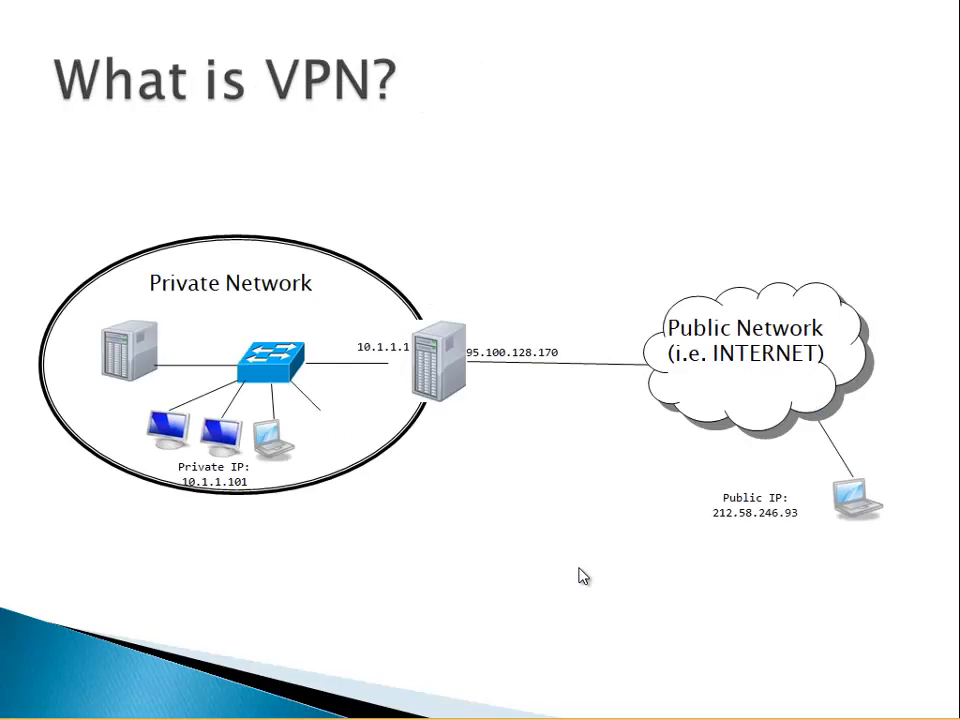
pyautogui.click(582, 572)
pyautogui.click(582, 572)
pyautogui.click(582, 572)
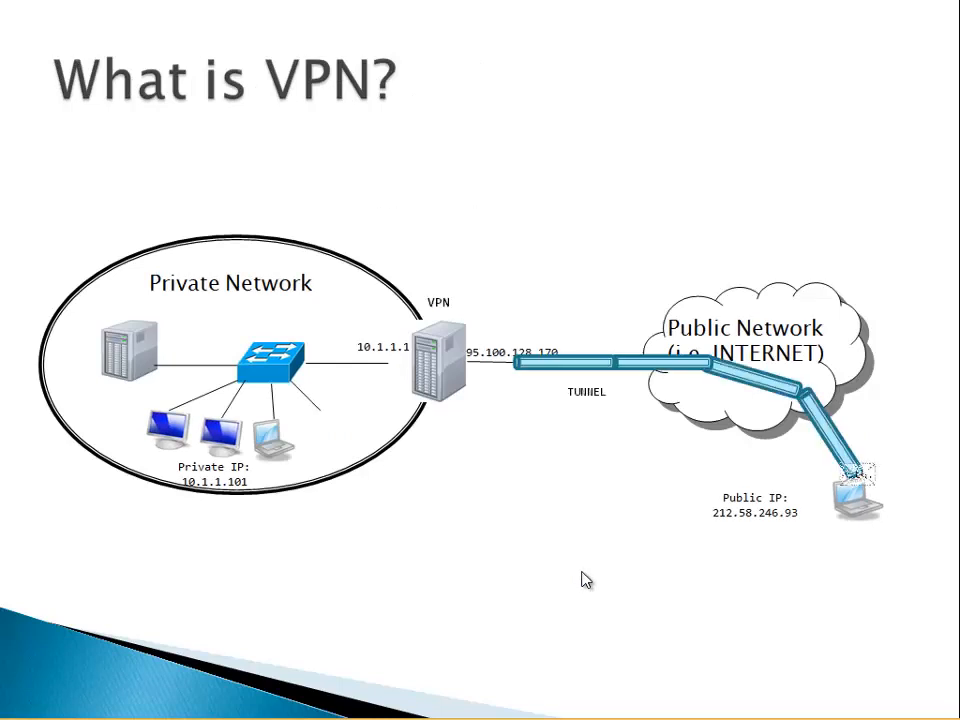
pyautogui.click(584, 581)
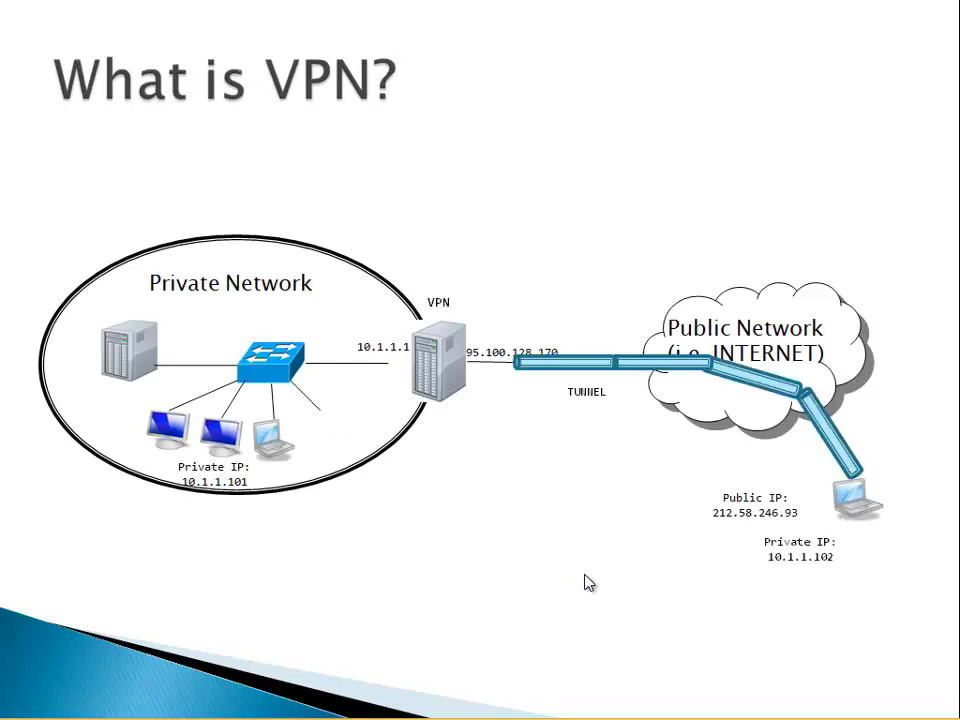
pyautogui.click(587, 583)
pyautogui.click(589, 586)
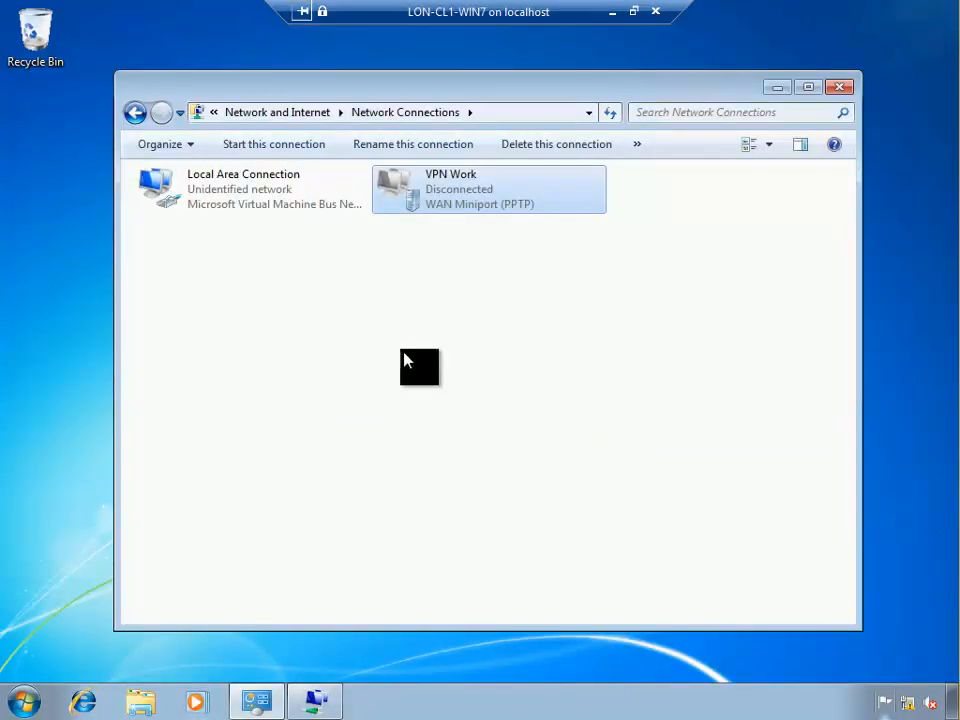
# Reconnect VPN Work with the domain credentials so it connects to 172.31.10.20 over PPTP
pyautogui.click(371, 369)
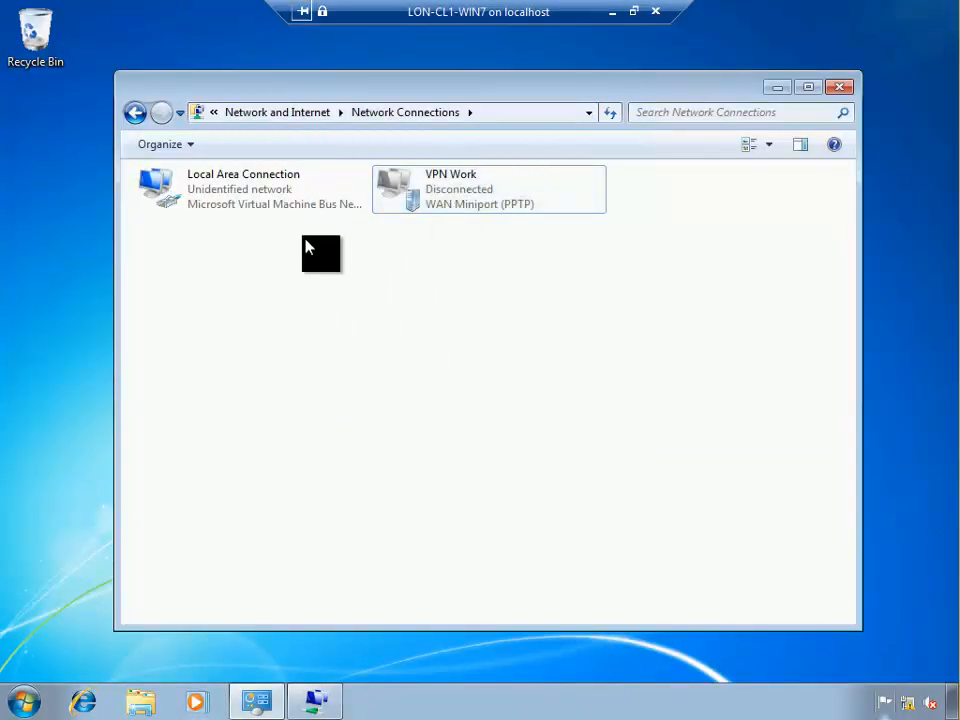
pyautogui.rightClick(452, 204)
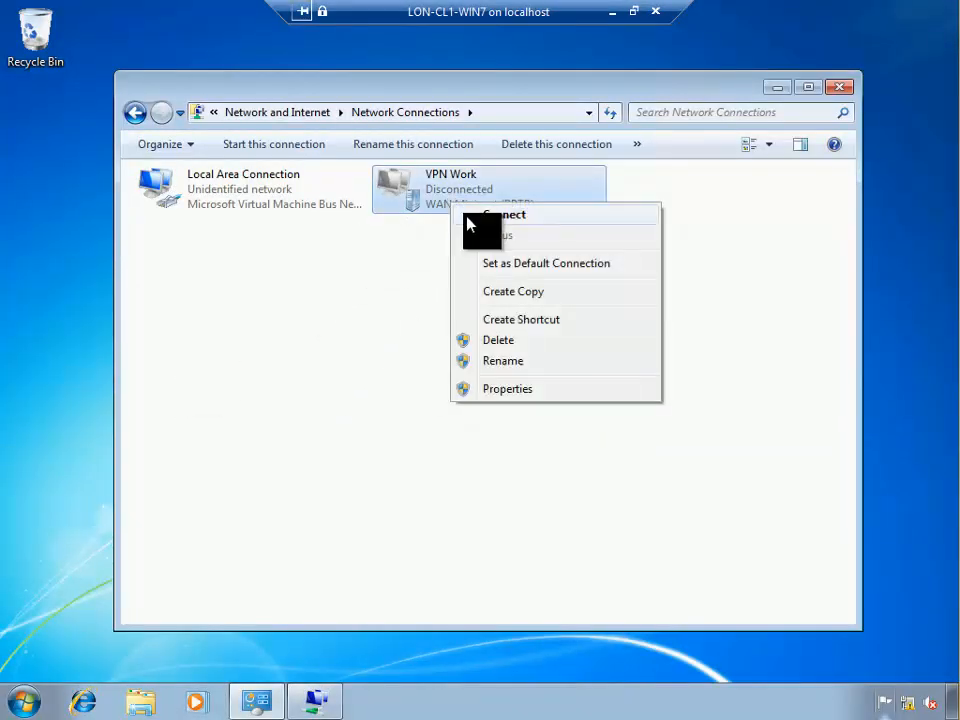
pyautogui.click(465, 214)
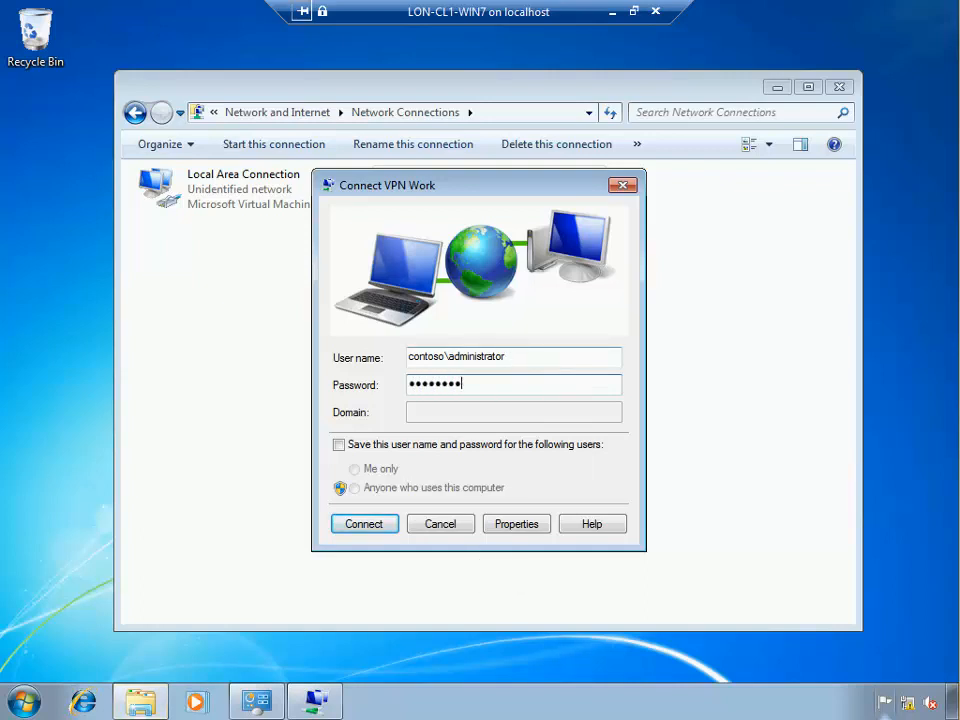
pyautogui.press('Return')
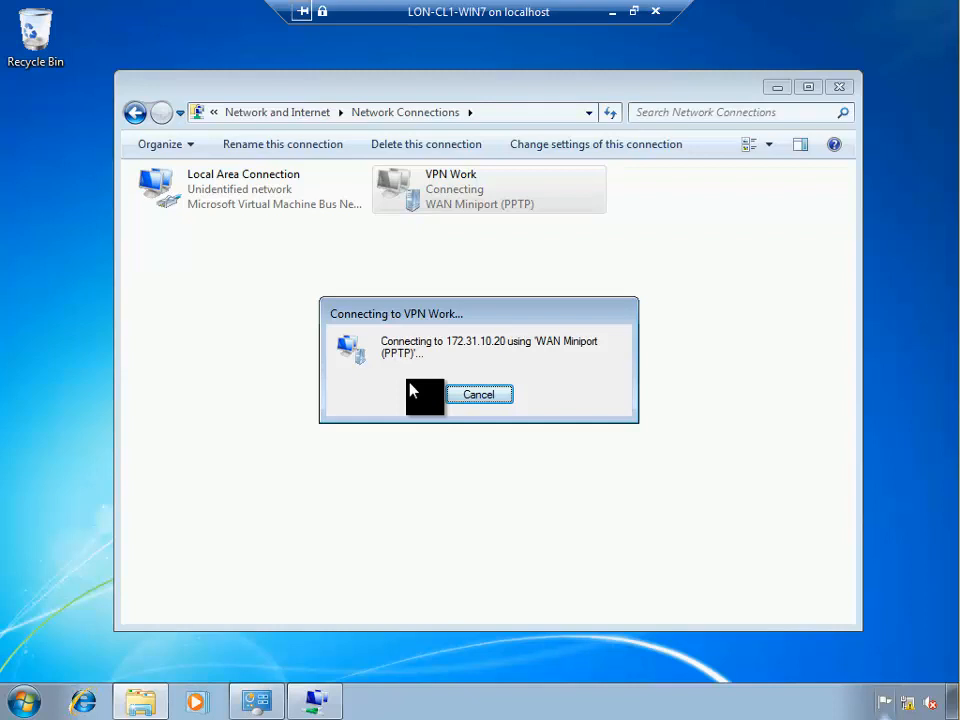
pyautogui.click(20, 705)
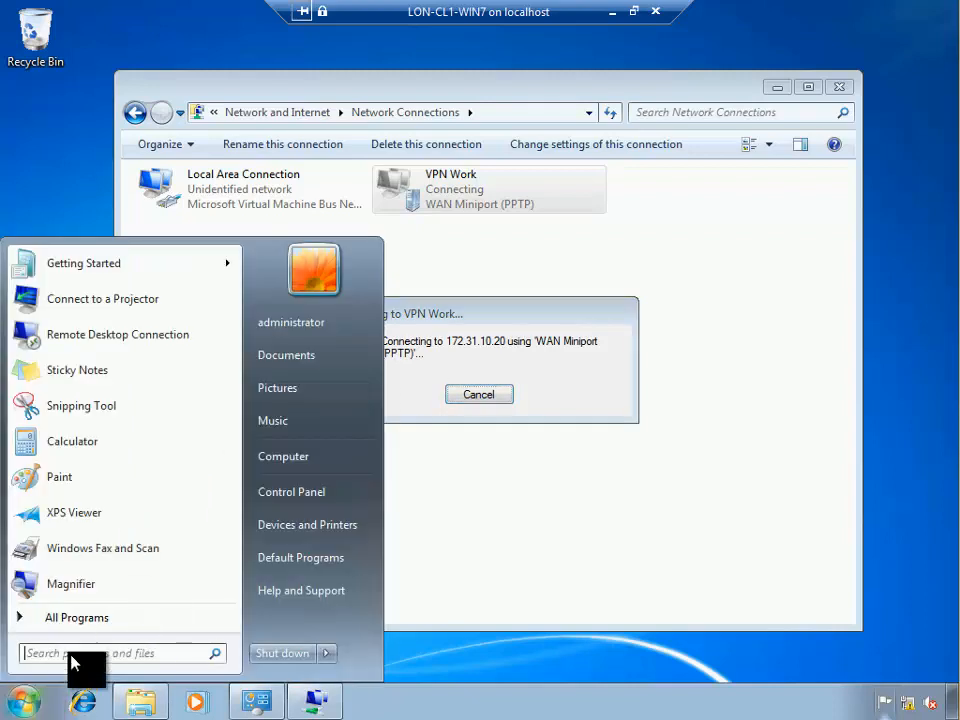
# Open a Command Prompt with cmd and run ipconfig, showing the local adapter at 172.31.10.100
pyautogui.write('cmd')
pyautogui.press('Return')
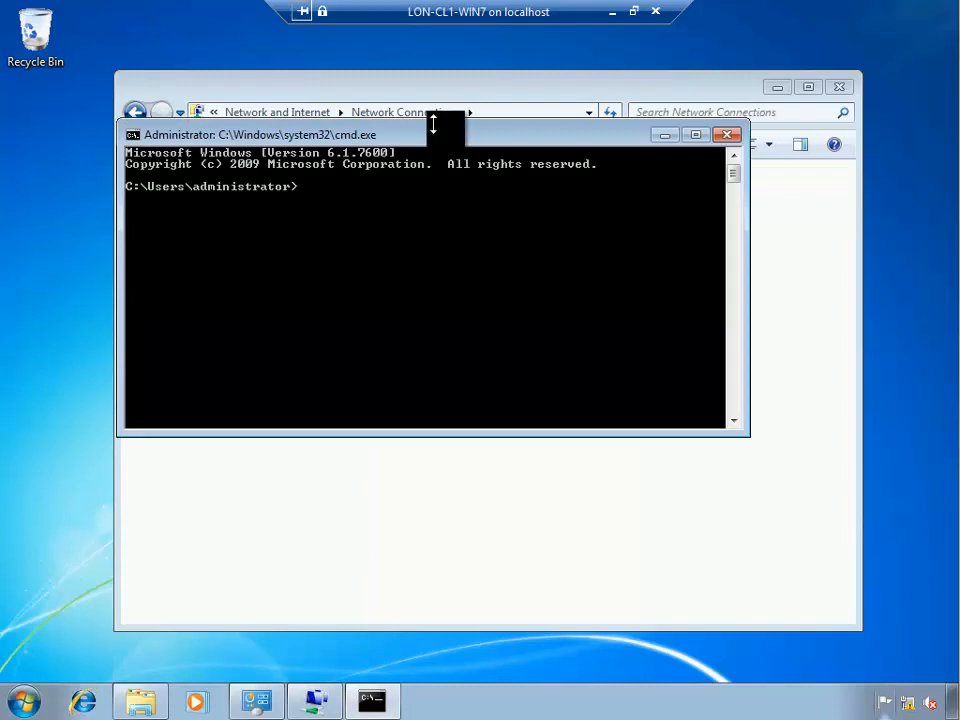
pyautogui.moveTo(431, 122); pyautogui.dragTo(330, 66)
pyautogui.moveTo(437, 316); pyautogui.dragTo(472, 416)
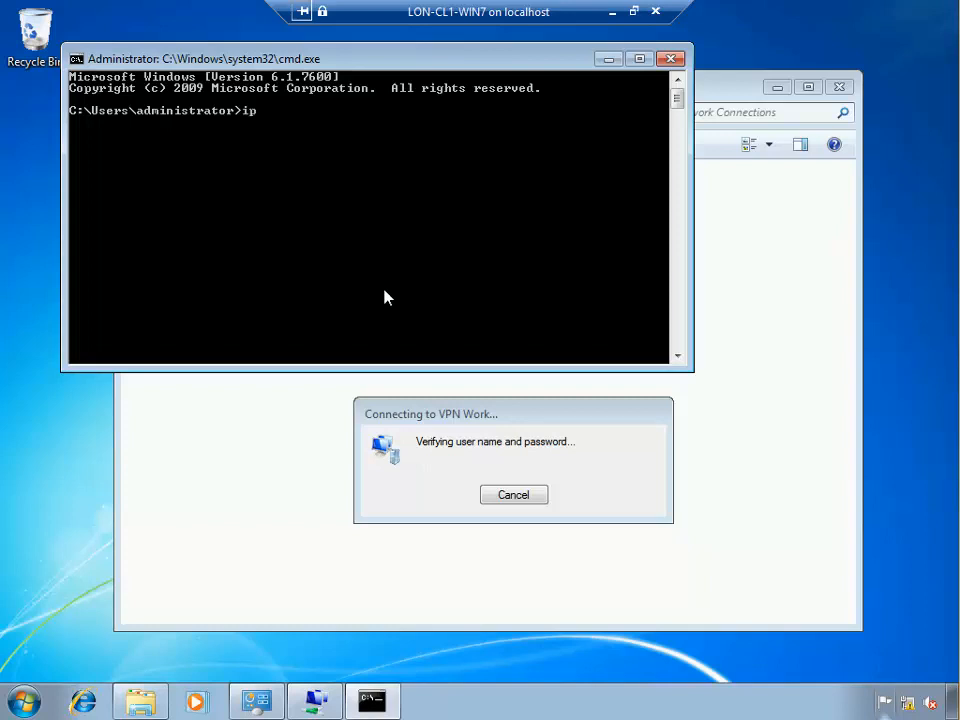
pyautogui.write('ig')
pyautogui.press('Return')
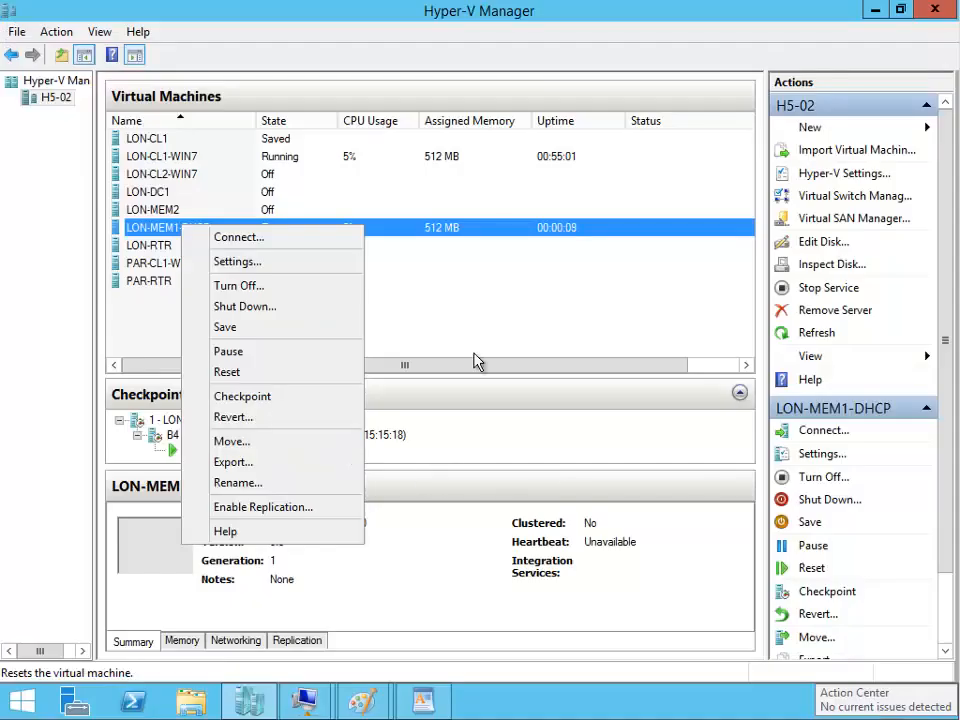
pyautogui.click(494, 334)
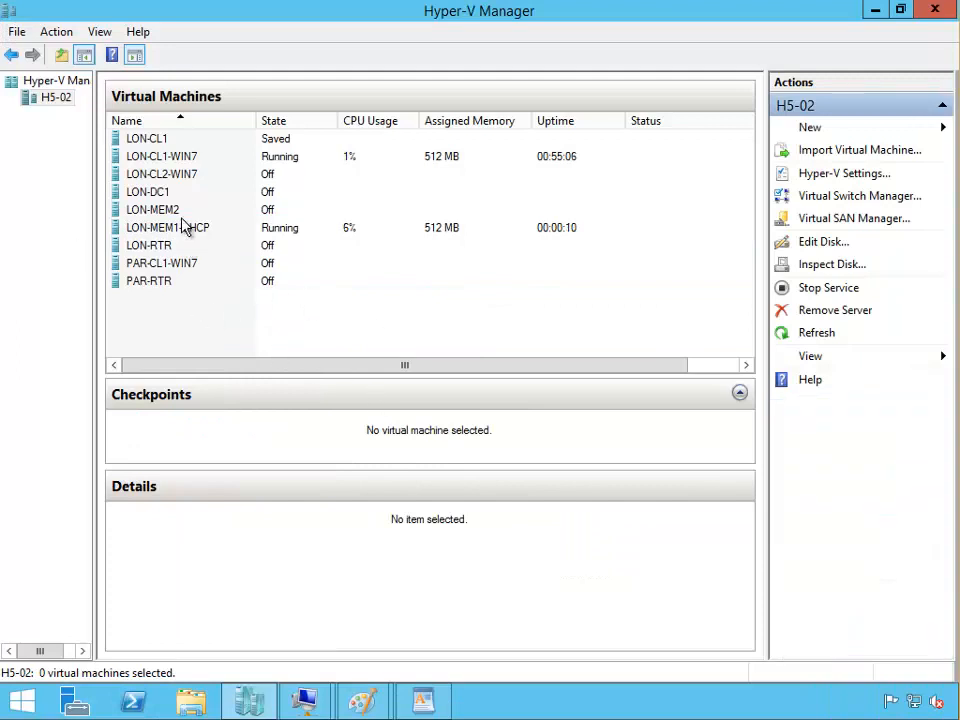
# Start the LON-DC1 virtual machine from its console, then minimise that console
pyautogui.click(160, 192)
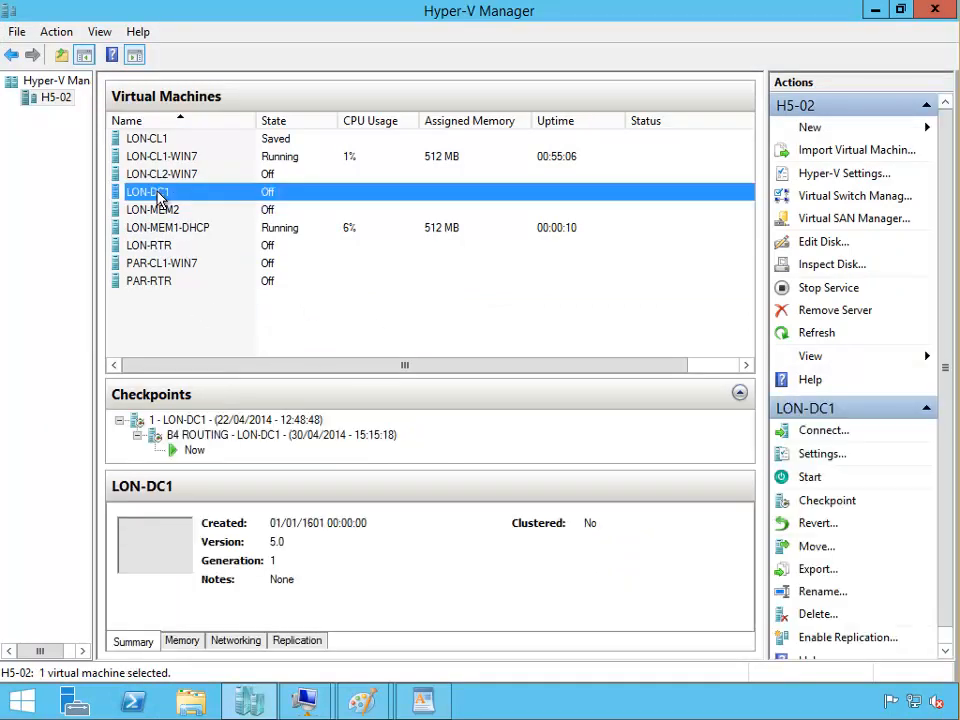
pyautogui.rightClick(160, 198)
pyautogui.click(200, 204)
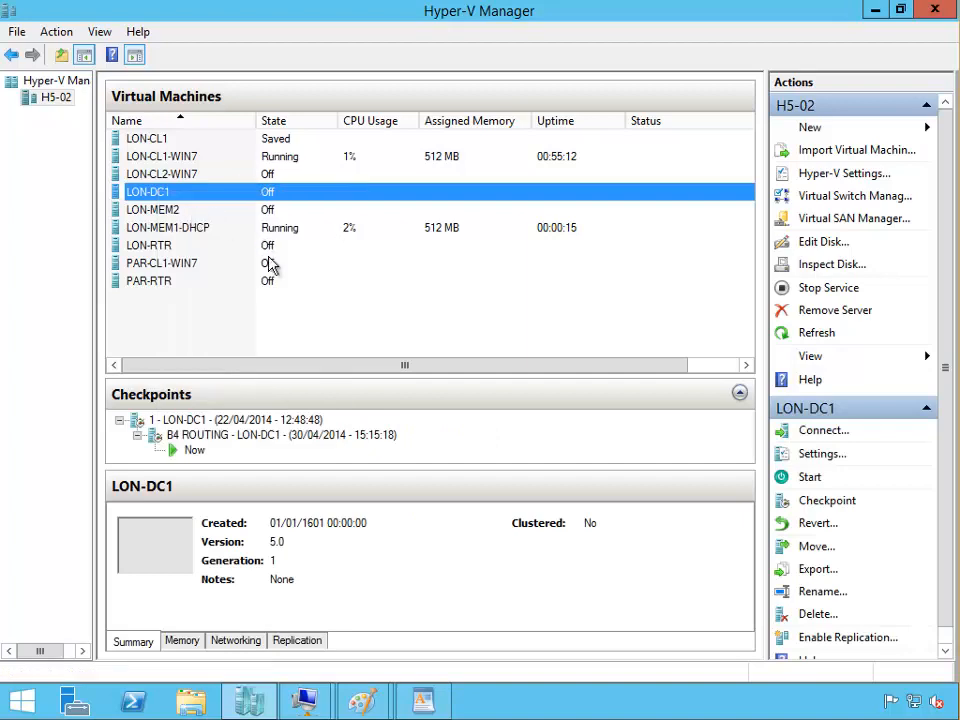
pyautogui.click(88, 128)
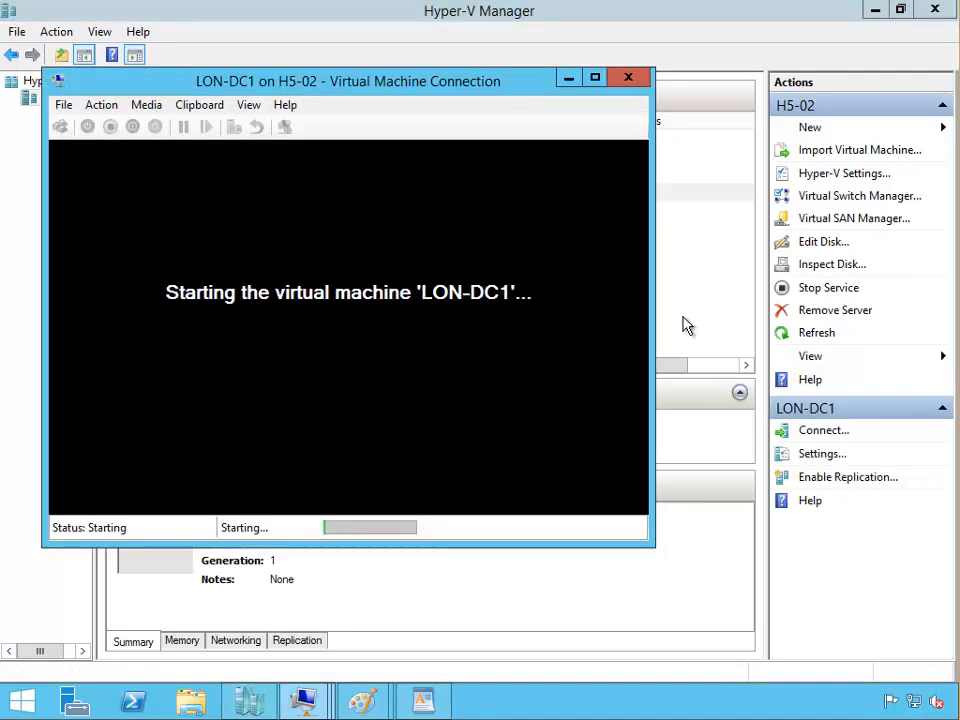
pyautogui.moveTo(683, 324); pyautogui.dragTo(326, 317)
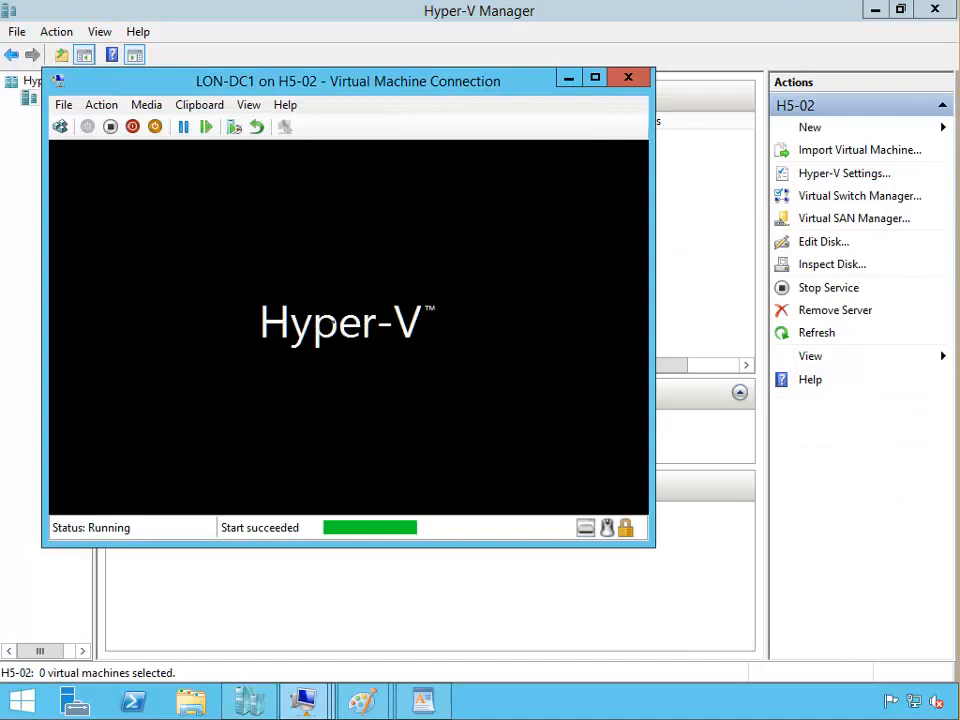
pyautogui.doubleClick(578, 86)
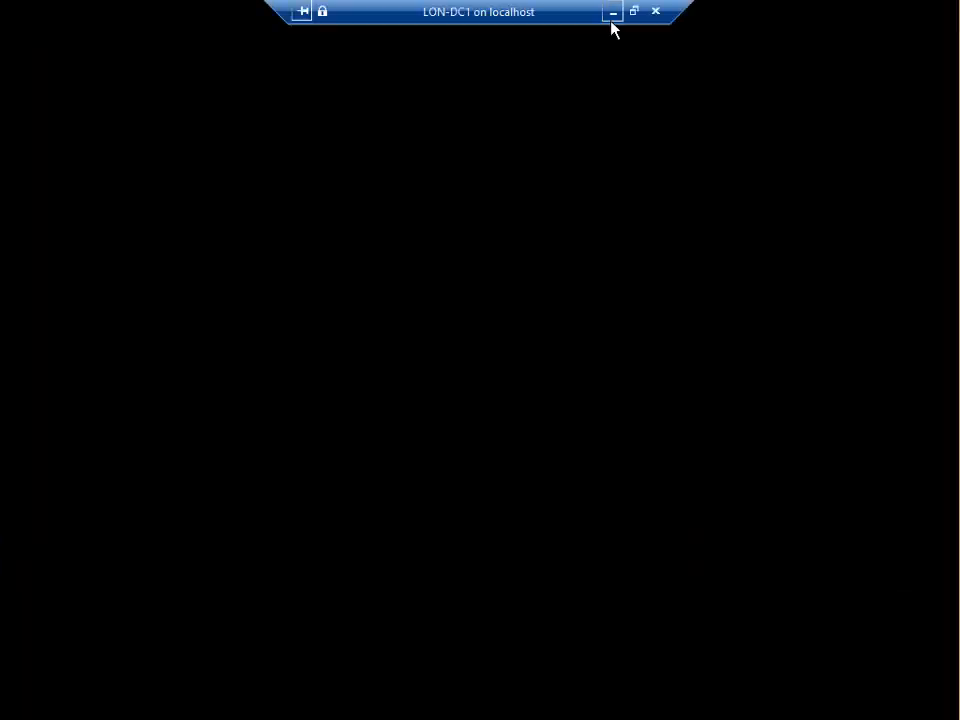
pyautogui.click(612, 13)
# Check the LON-MEM1-DHCP console, then return to the LON-CL1-WIN7 desktop with VPN Work connected
pyautogui.doubleClick(163, 229)
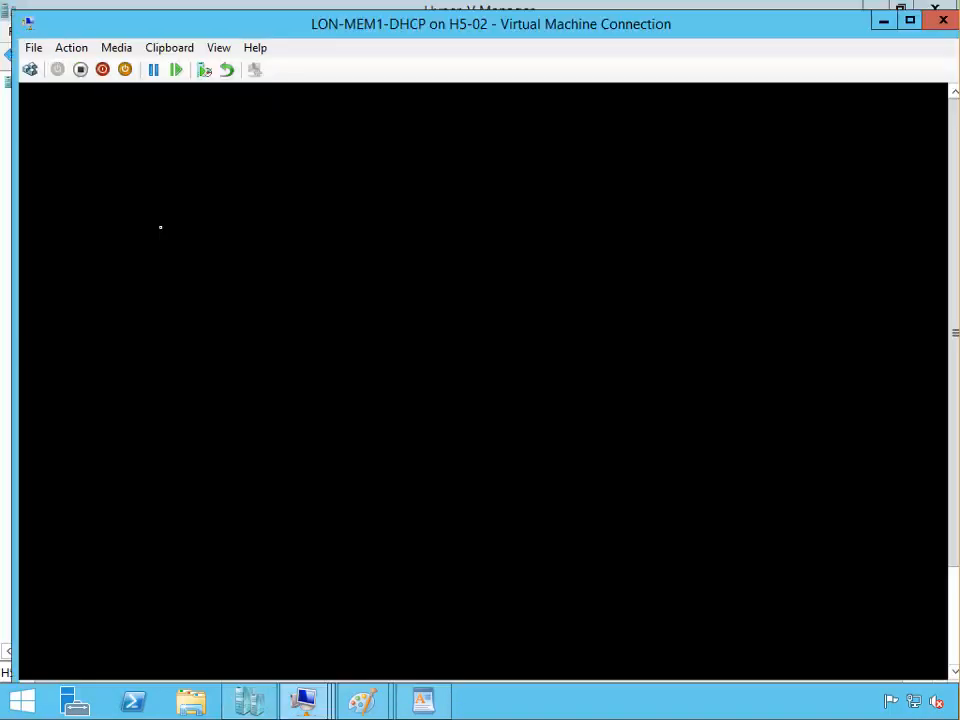
pyautogui.doubleClick(325, 25)
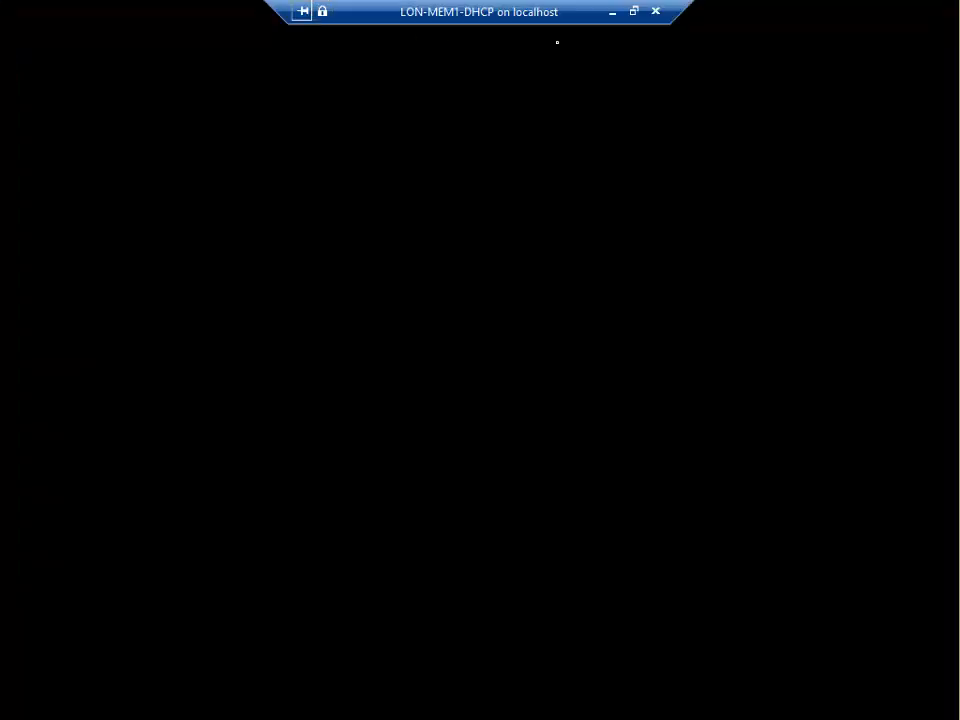
pyautogui.click(614, 13)
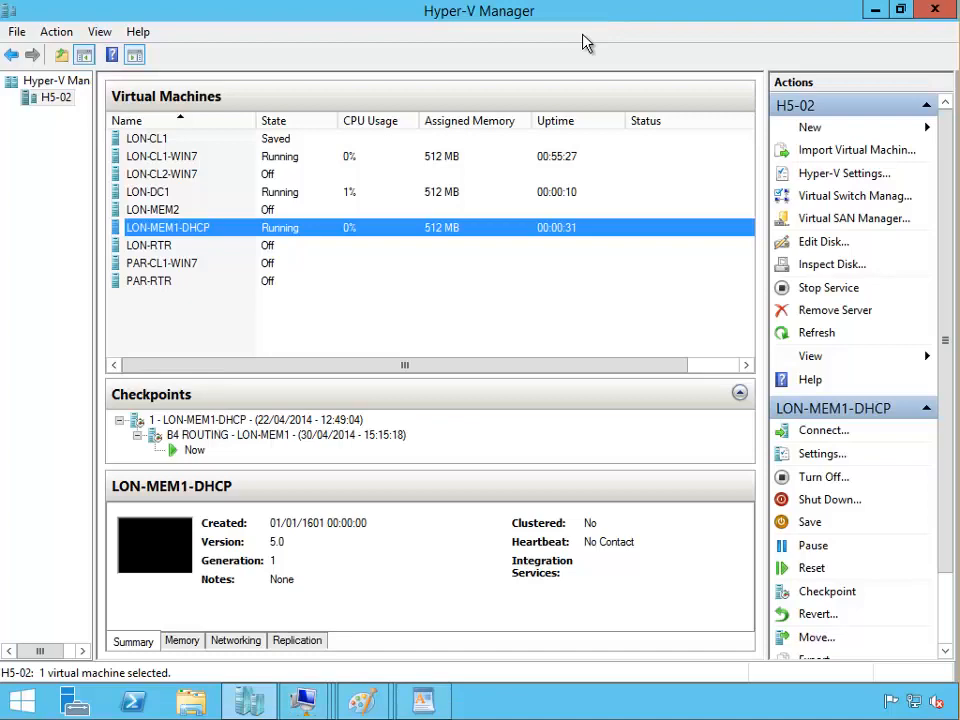
pyautogui.click(208, 158)
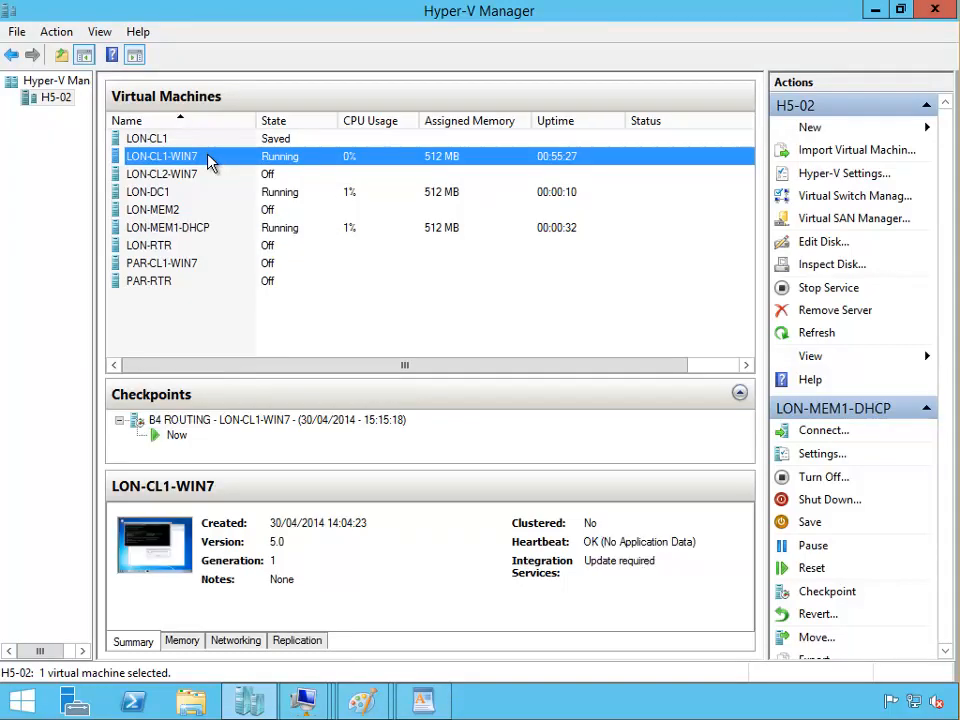
pyautogui.doubleClick(411, 155)
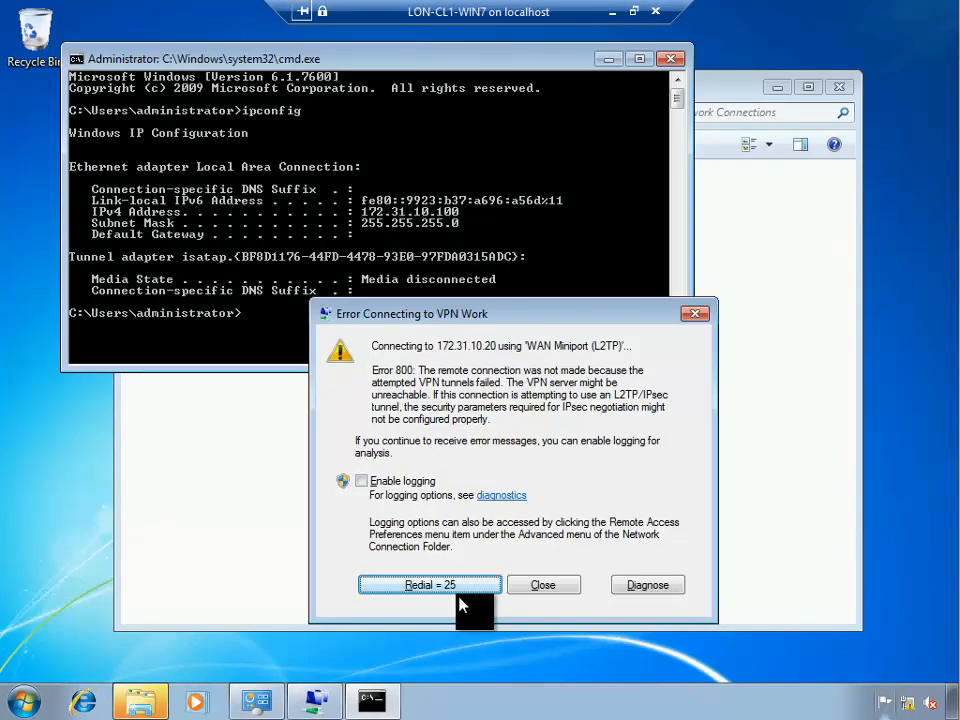
pyautogui.click(609, 13)
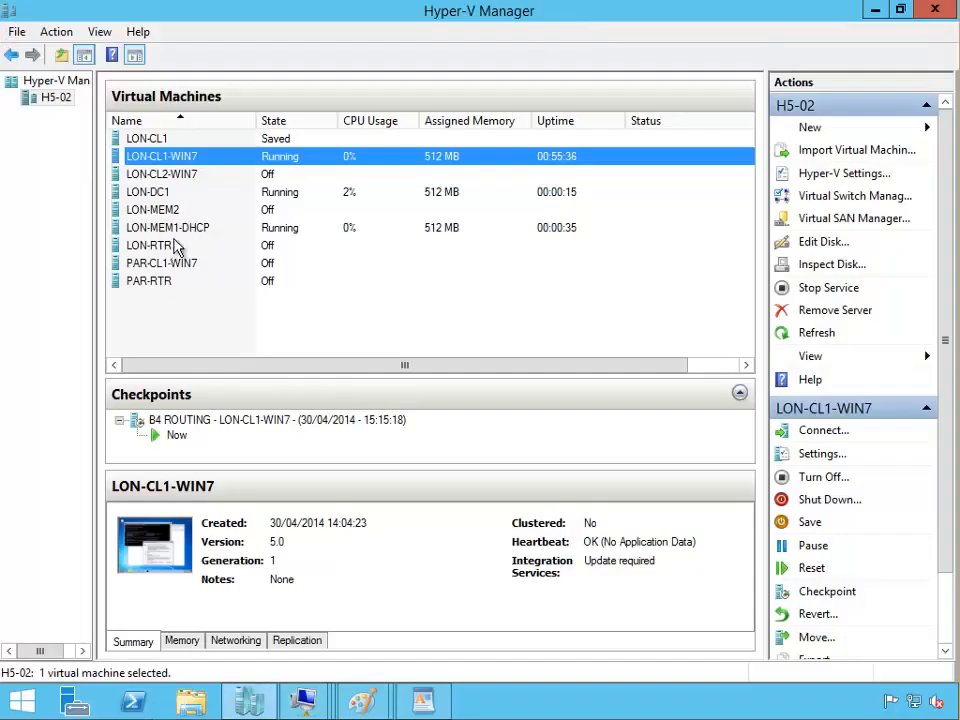
pyautogui.click(184, 229)
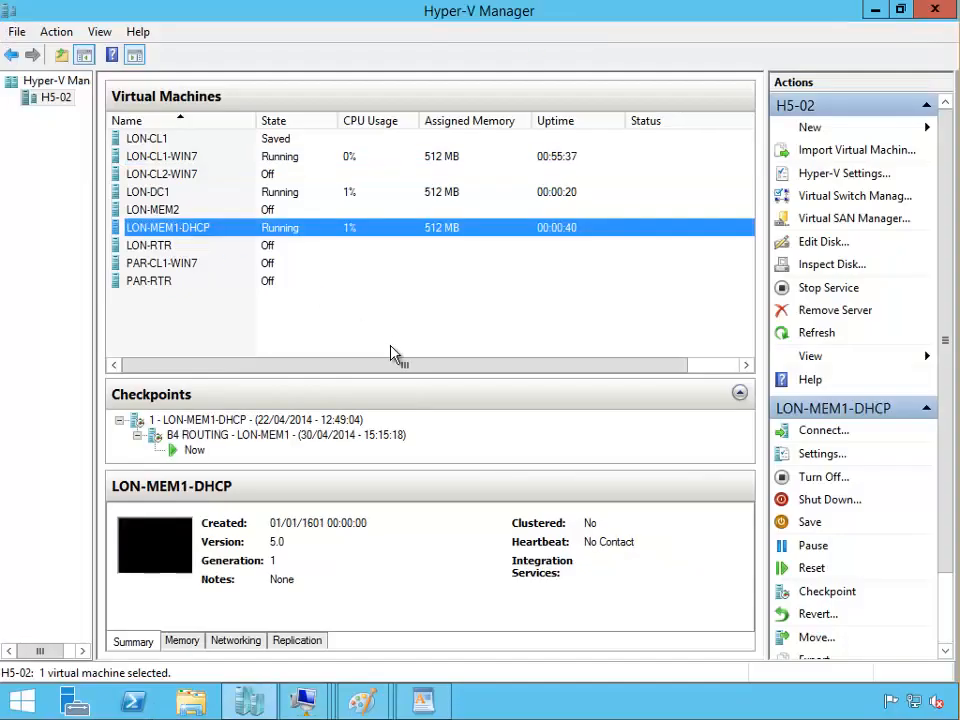
pyautogui.doubleClick(473, 236)
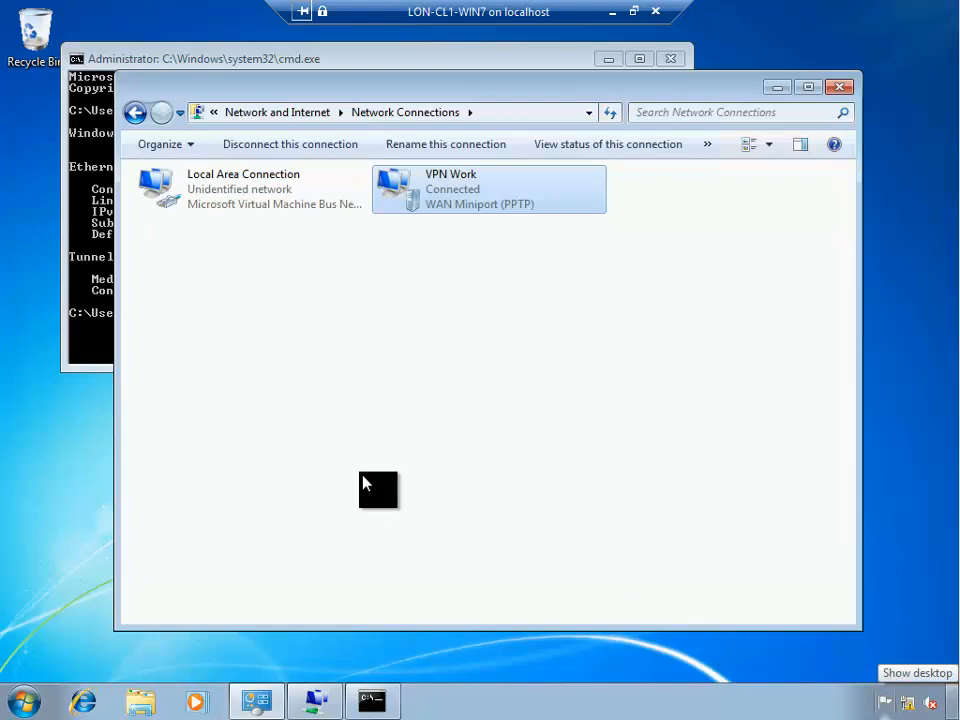
pyautogui.click(403, 352)
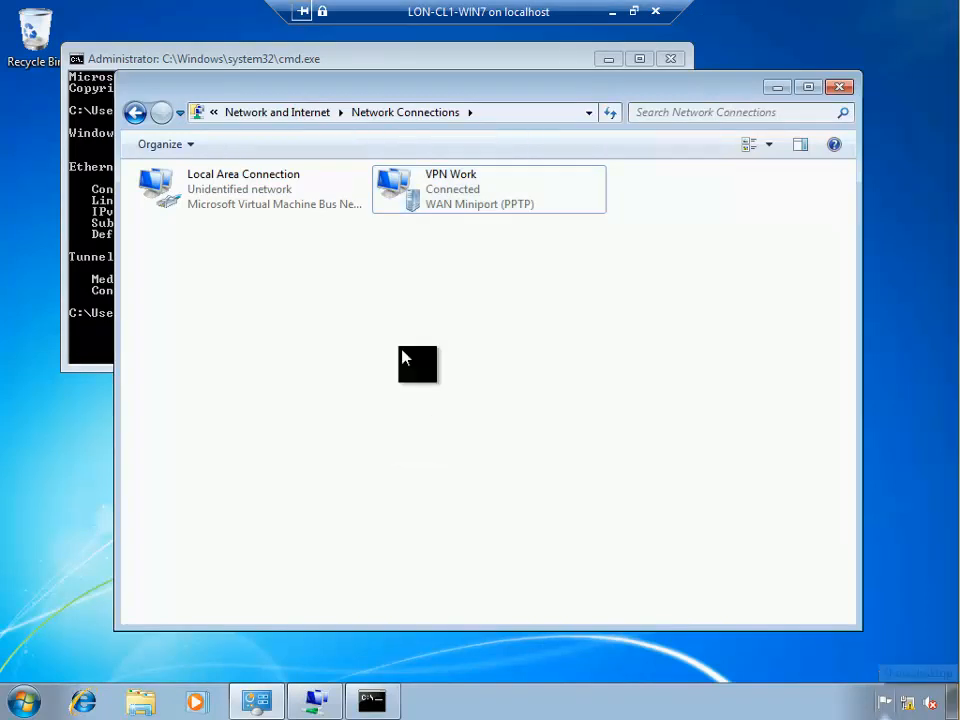
# Run ipconfig and mark the VPN address 10.10.0.202 and LAN address 172.31.10.100
pyautogui.click(100, 318)
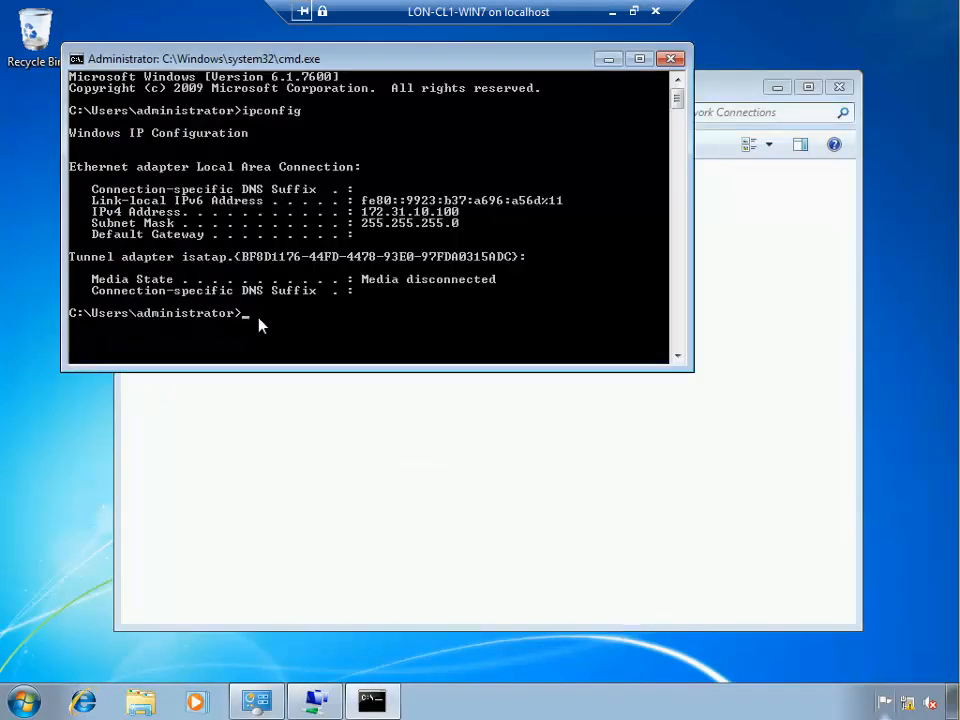
pyautogui.write('ipconfig')
pyautogui.press('Return')
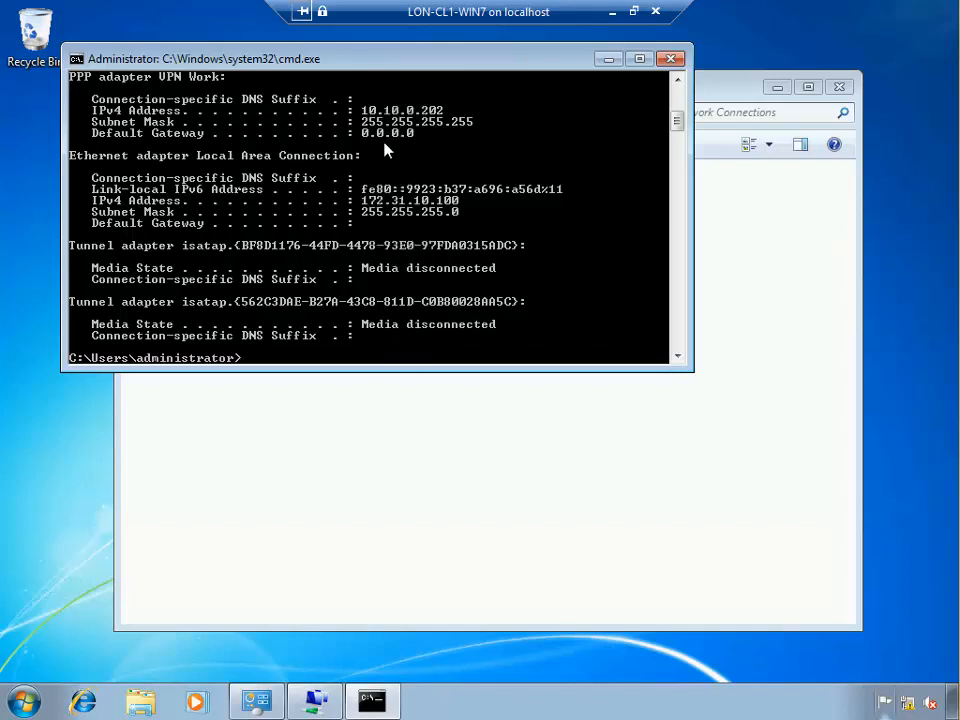
pyautogui.rightClick(388, 248)
pyautogui.click(414, 259)
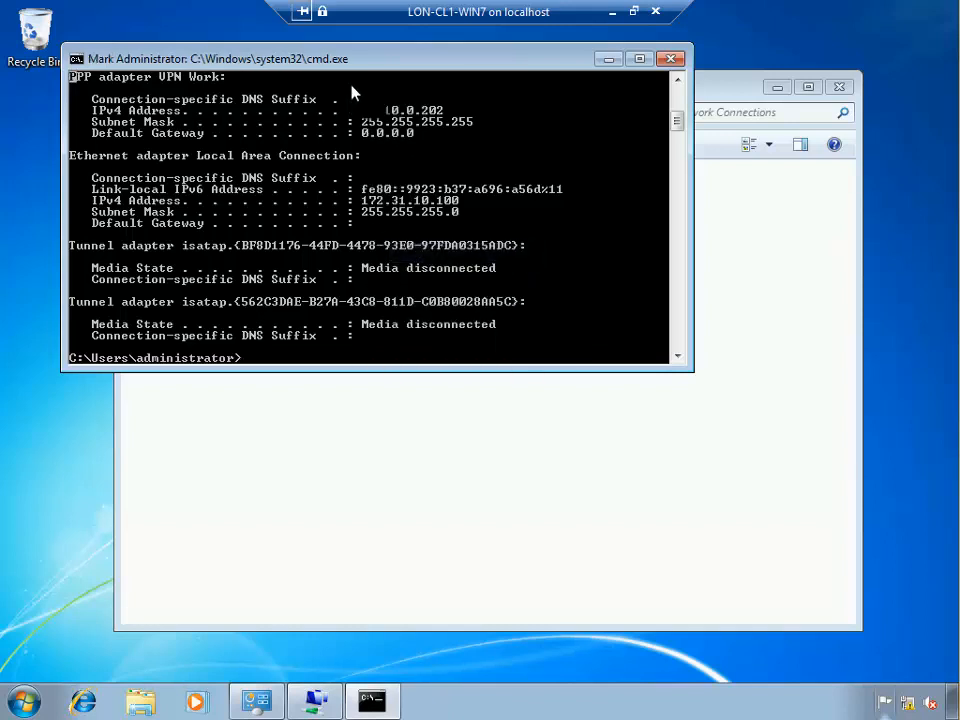
pyautogui.moveTo(361, 110); pyautogui.dragTo(446, 111)
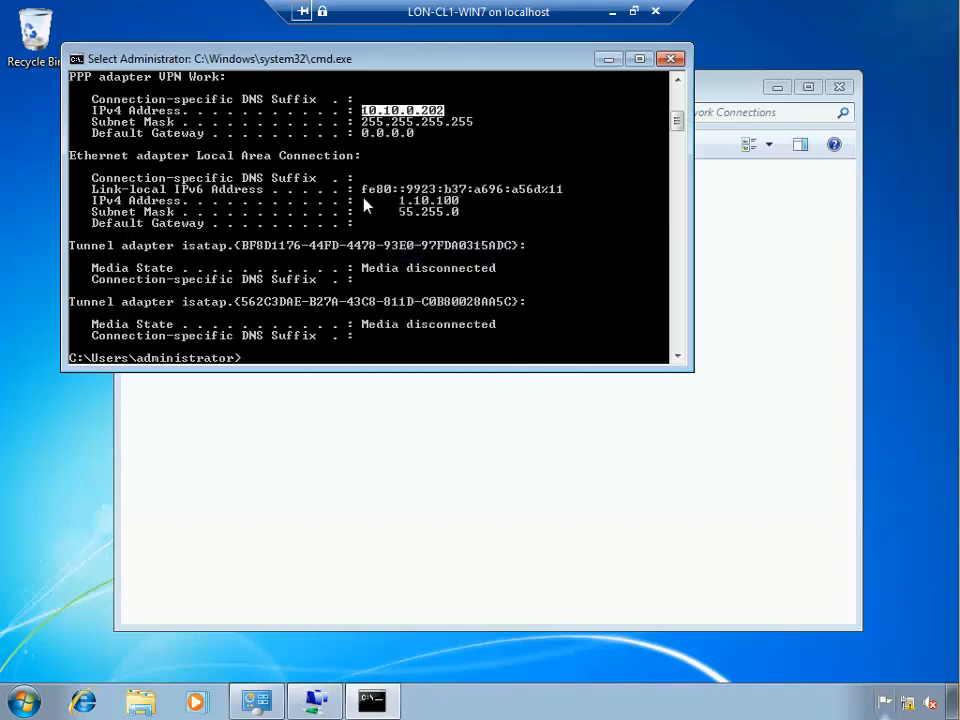
pyautogui.moveTo(357, 200); pyautogui.dragTo(473, 206)
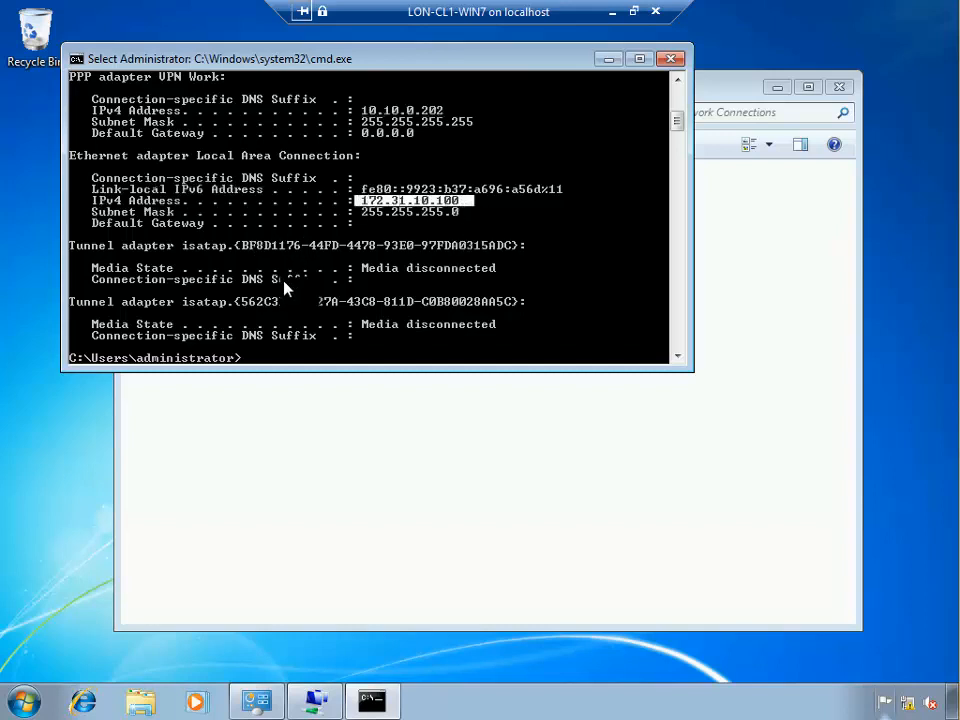
# Disconnect VPN Work, start reconnecting it, and minimise the client VM window
pyautogui.click(440, 458)
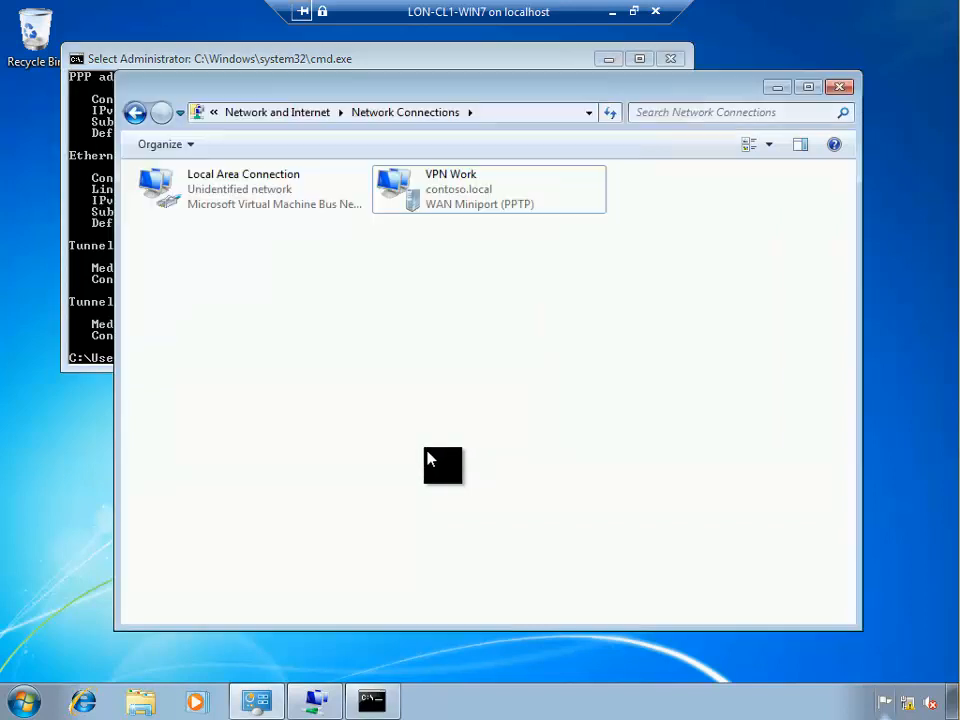
pyautogui.rightClick(410, 200)
pyautogui.click(420, 205)
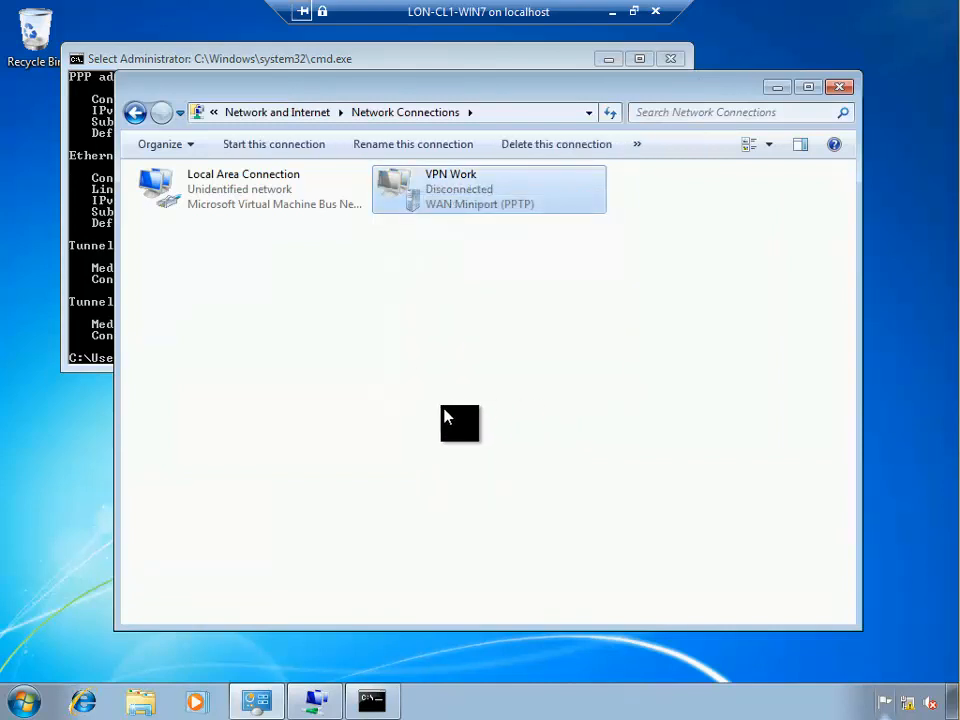
pyautogui.rightClick(438, 207)
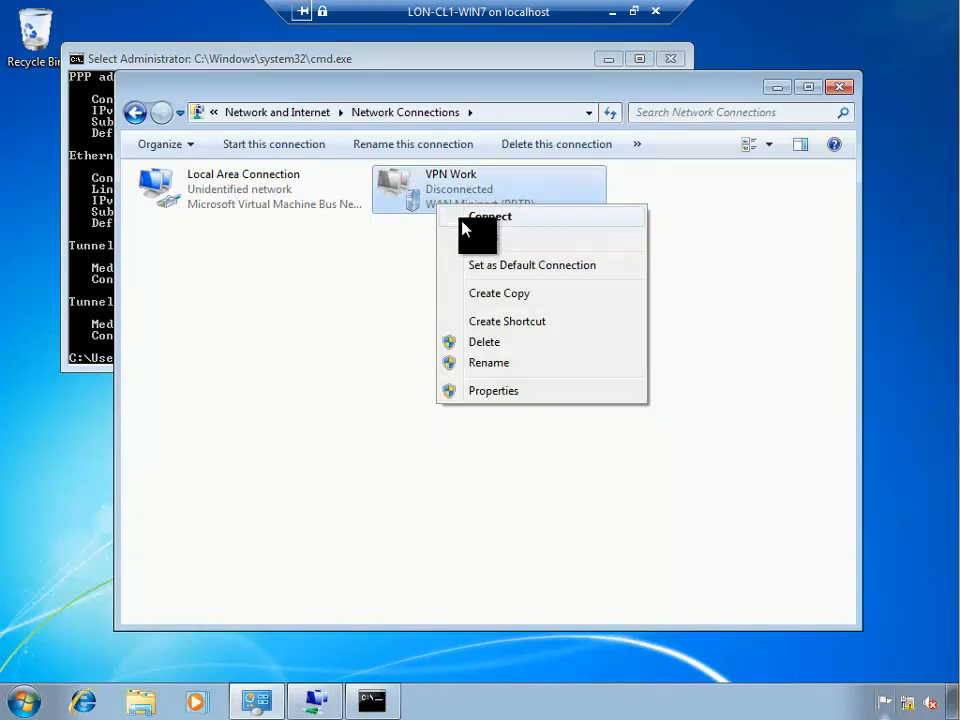
pyautogui.click(465, 220)
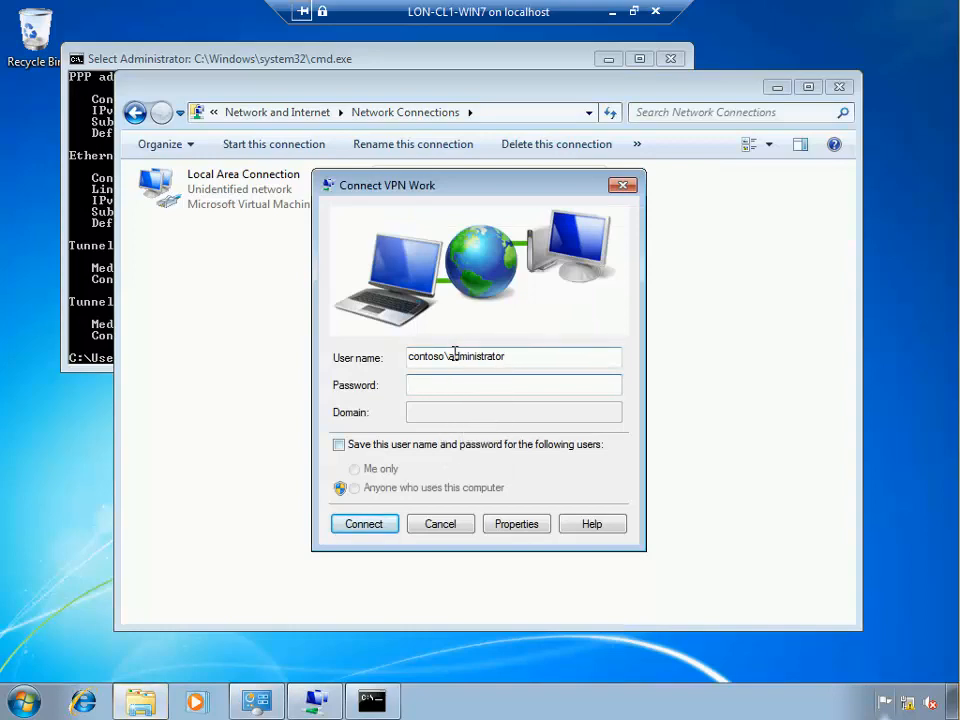
pyautogui.click(612, 12)
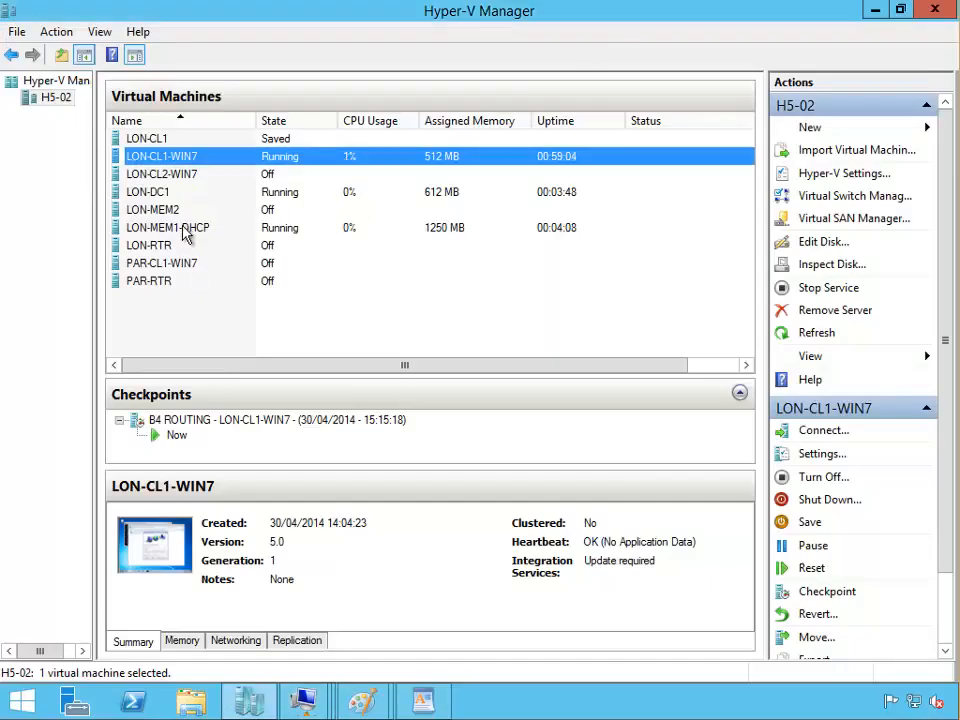
# Open the LON-DC1 console full screen, send Ctrl+Alt+Delete and submit the administrator password
pyautogui.click(156, 191)
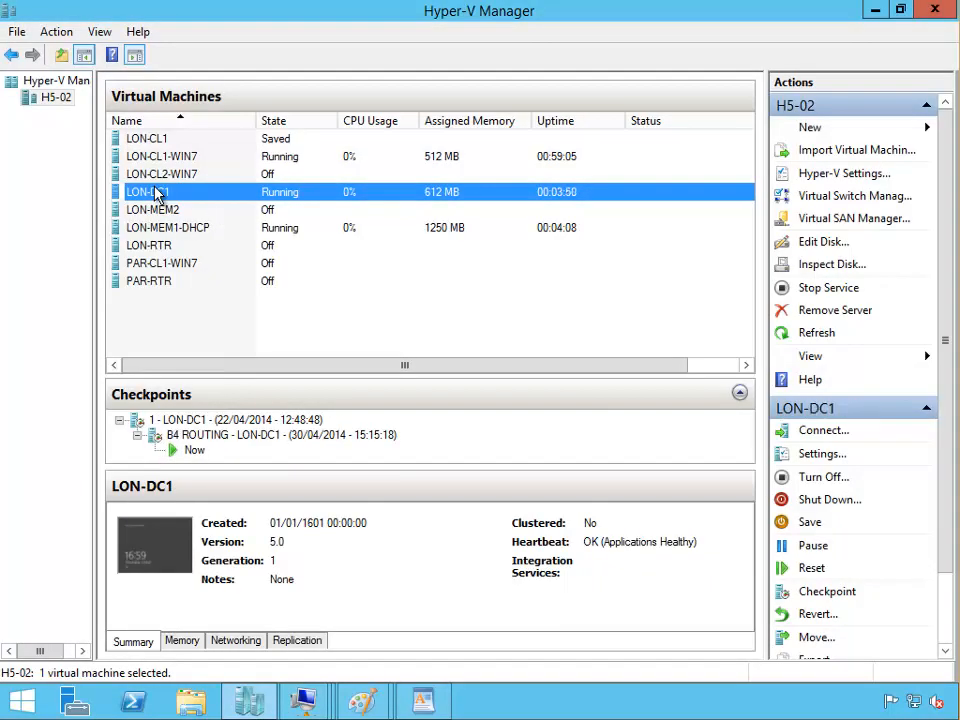
pyautogui.doubleClick(156, 191)
pyautogui.click(640, 10)
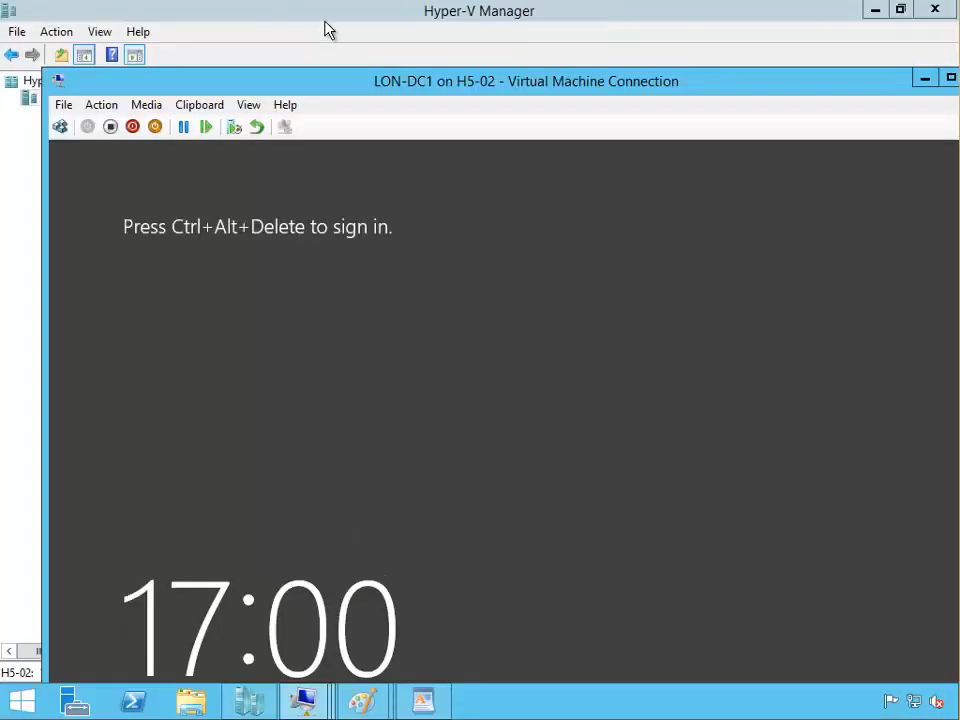
pyautogui.click(60, 126)
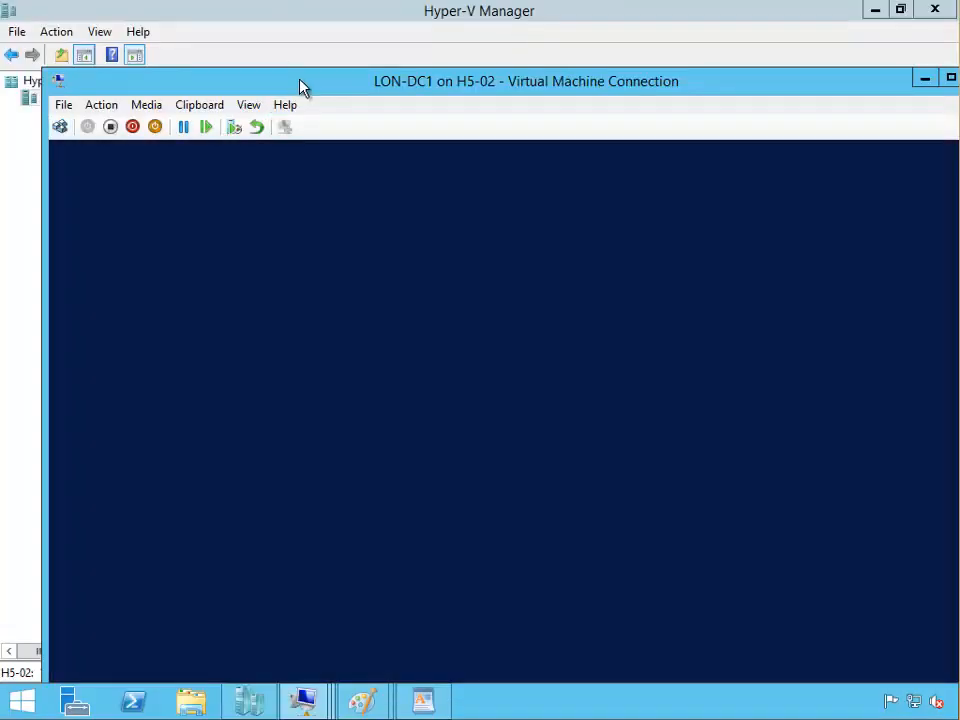
pyautogui.doubleClick(300, 84)
pyautogui.write('P')
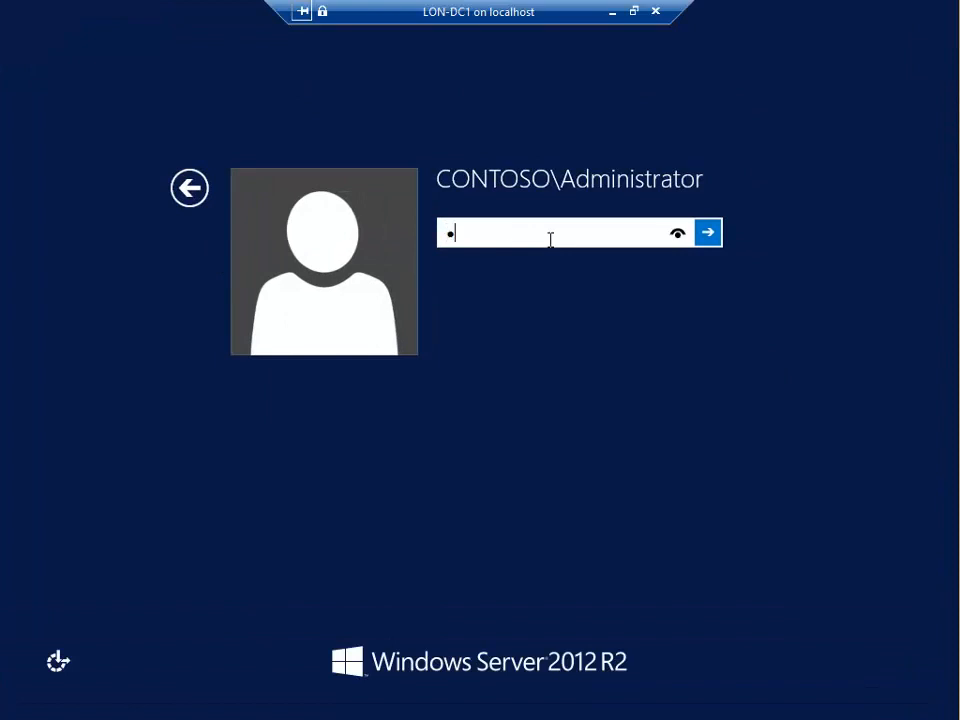
pyautogui.write('a$$w0rd')
pyautogui.press('Return')
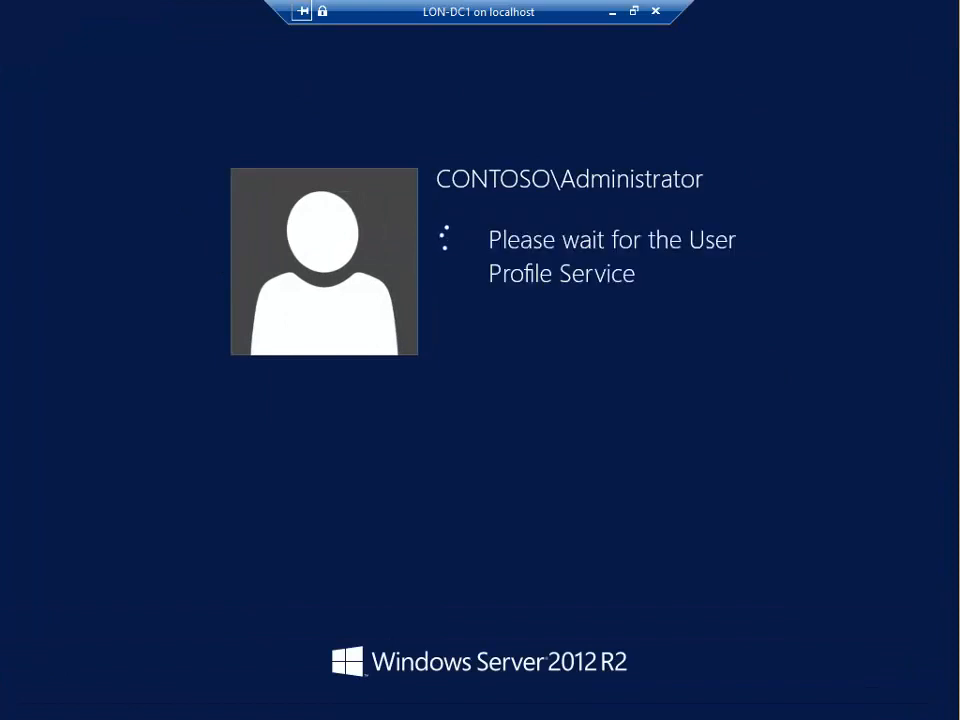